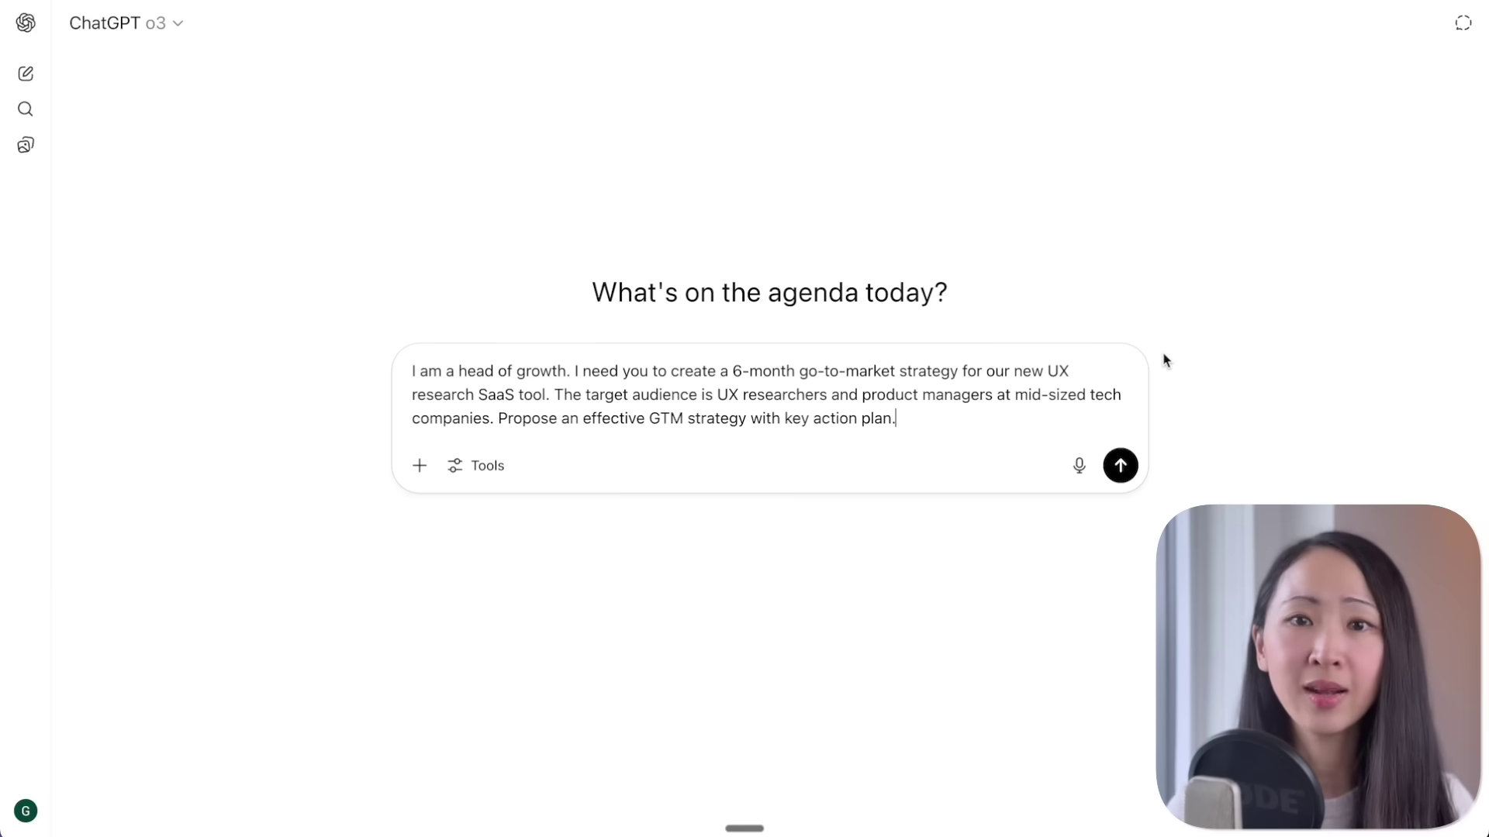
# Step: Send the go-to-market strategy prompt and scroll through o3's executive snapshot and market reality
pyautogui.click(1121, 466)
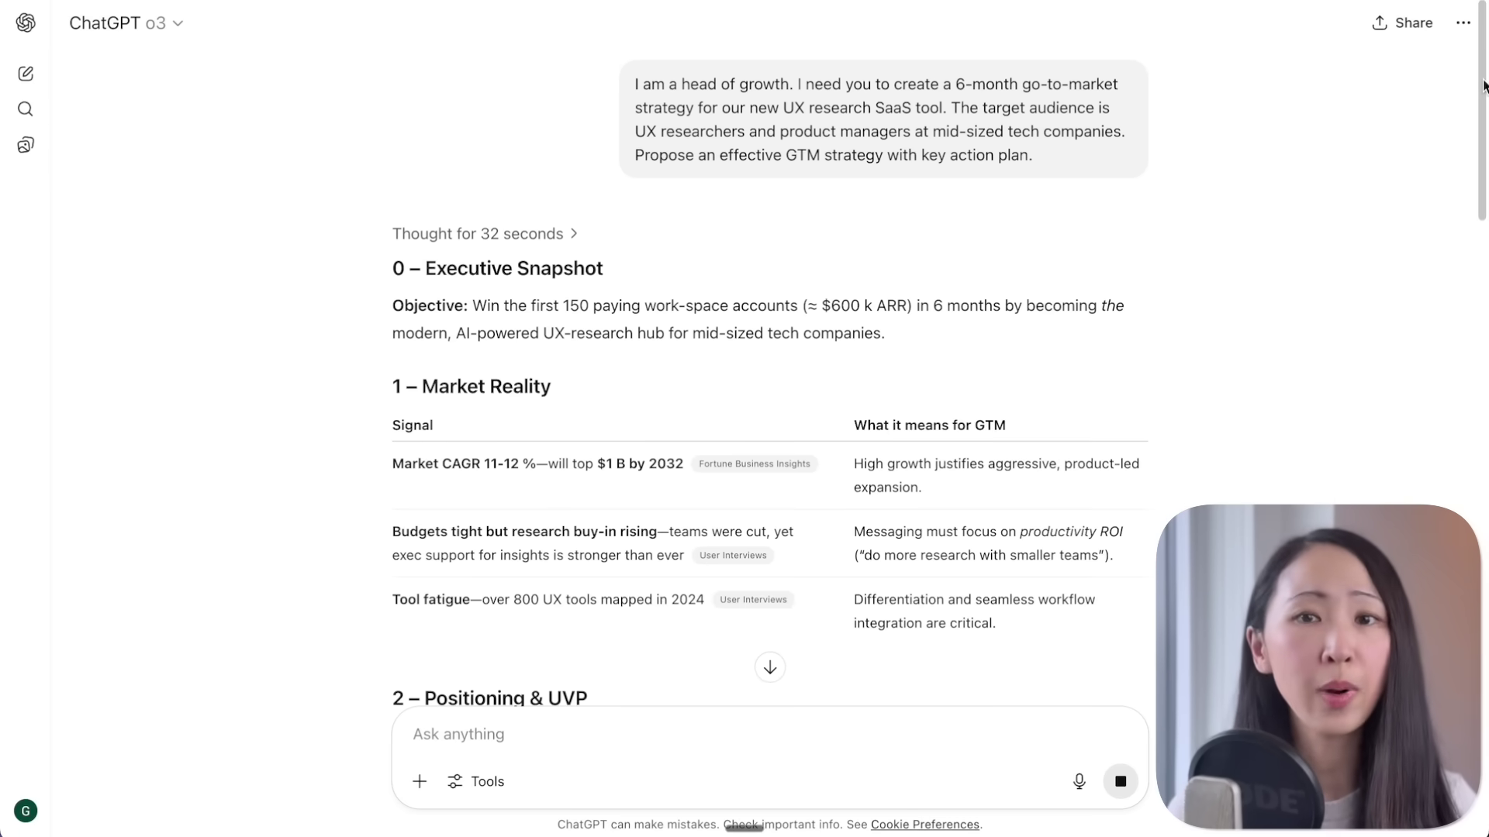
pyautogui.moveTo(1483, 97); pyautogui.dragTo(1483, 460)
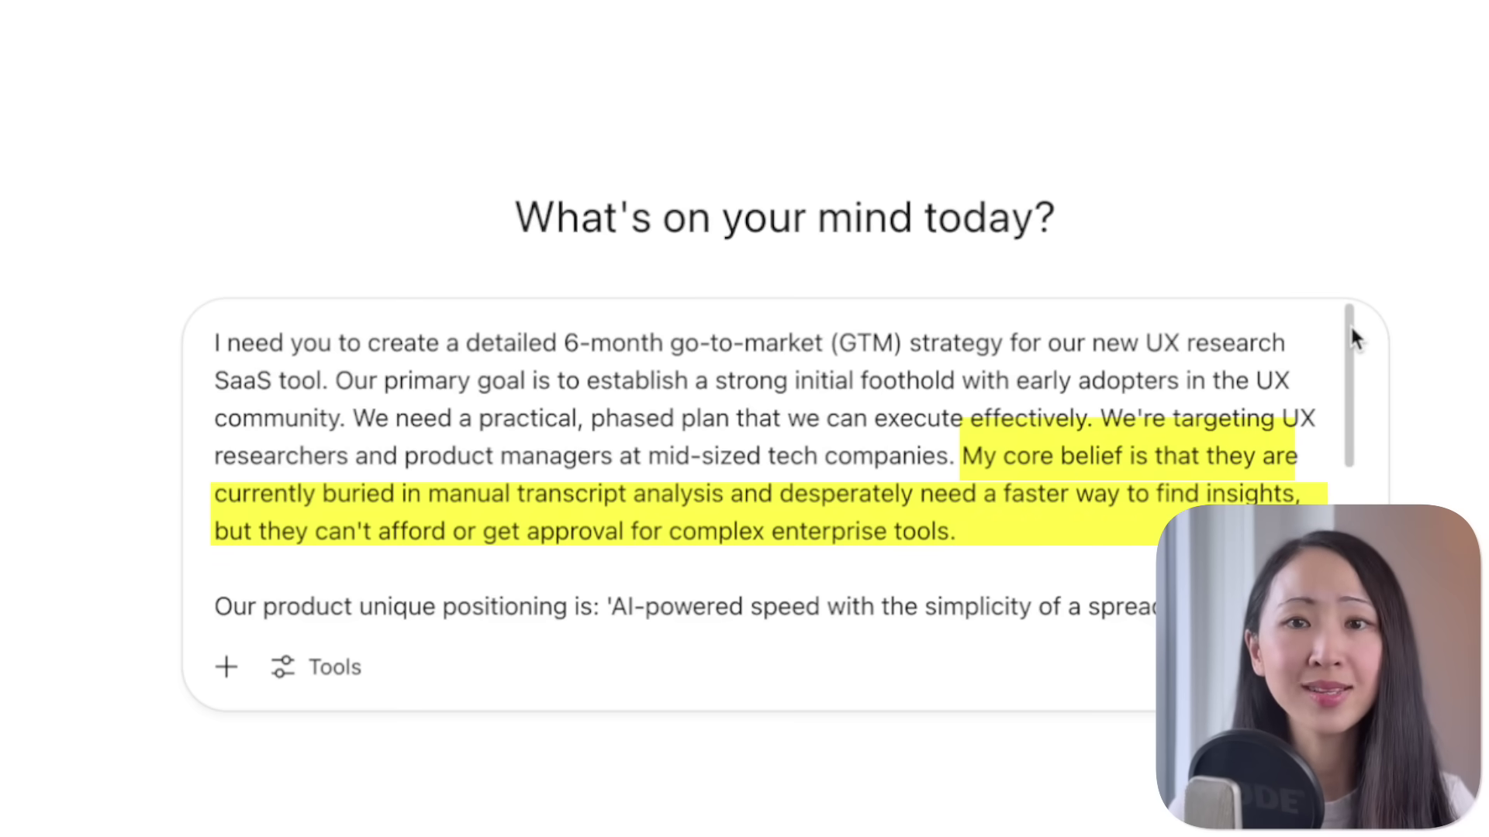
# Step: Scroll the 6-month phased GTM roadmap table across to the Budget column
pyautogui.moveTo(1351, 330); pyautogui.dragTo(1357, 460)
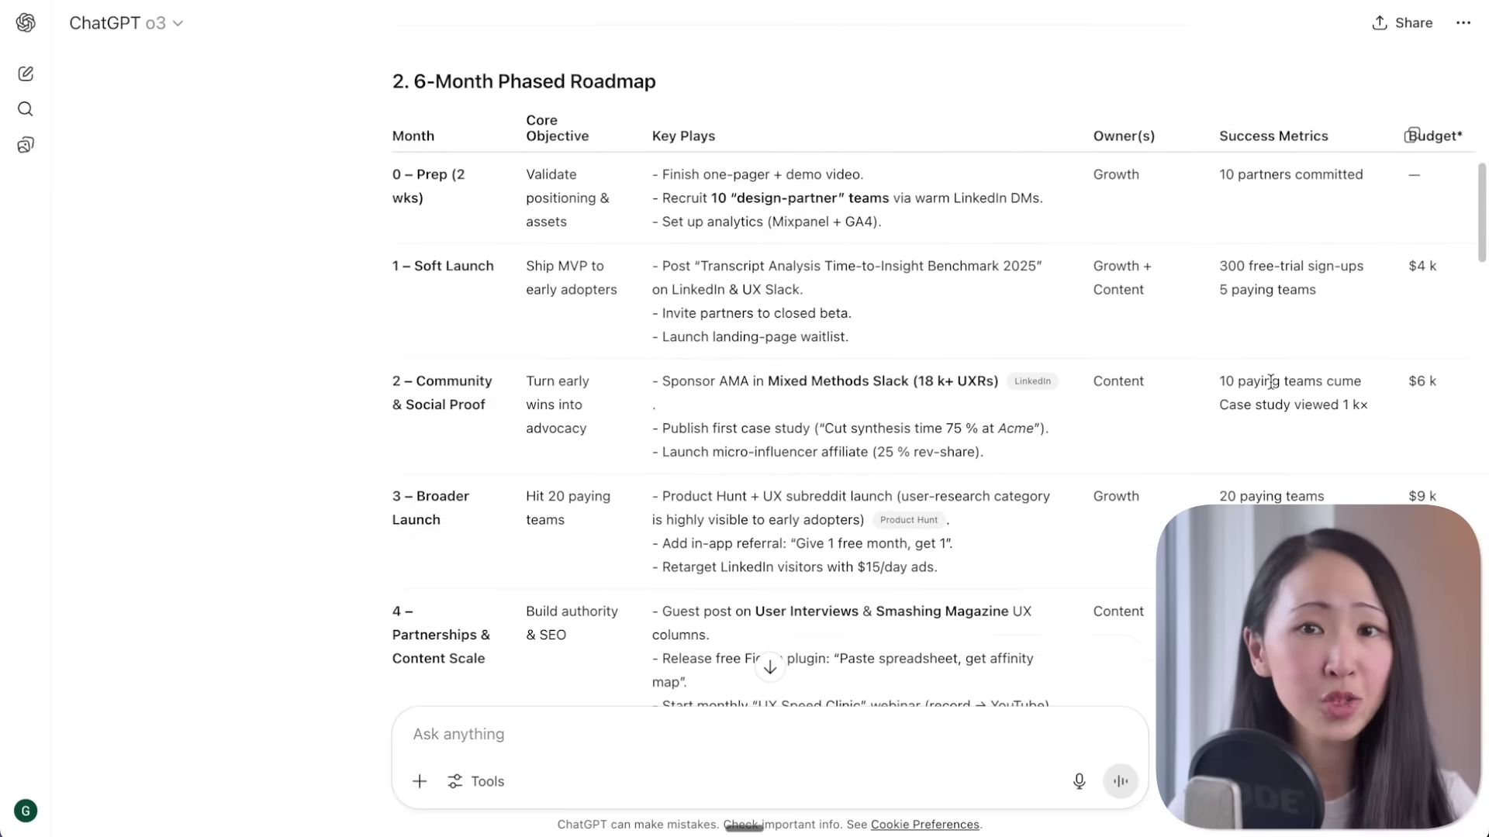
pyautogui.hscroll(3, 1270, 381)
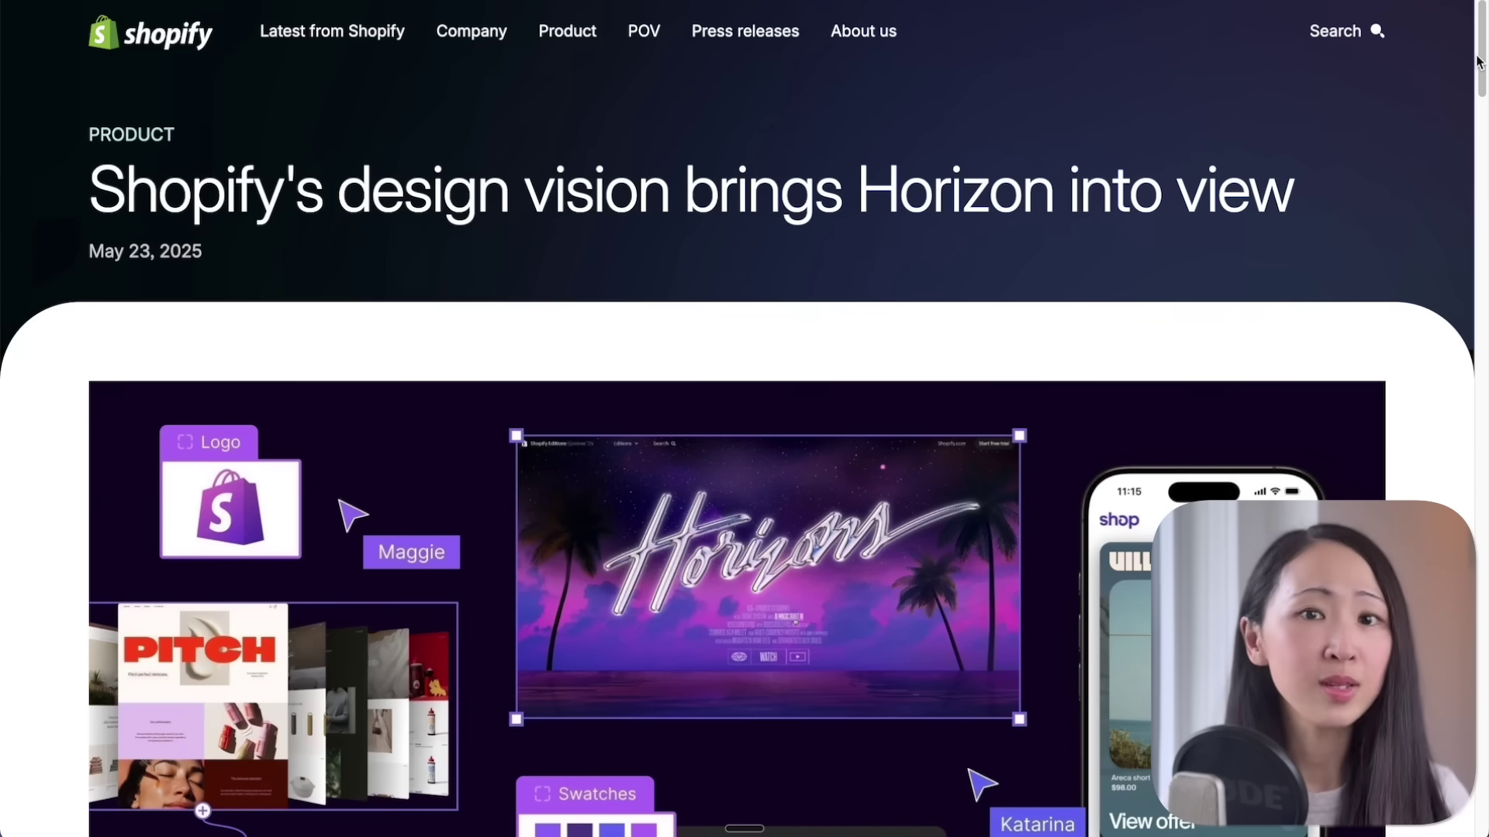
# Step: Scroll the Shopify Horizon design-vision article down to its closing section
pyautogui.moveTo(1478, 62); pyautogui.dragTo(1481, 712)
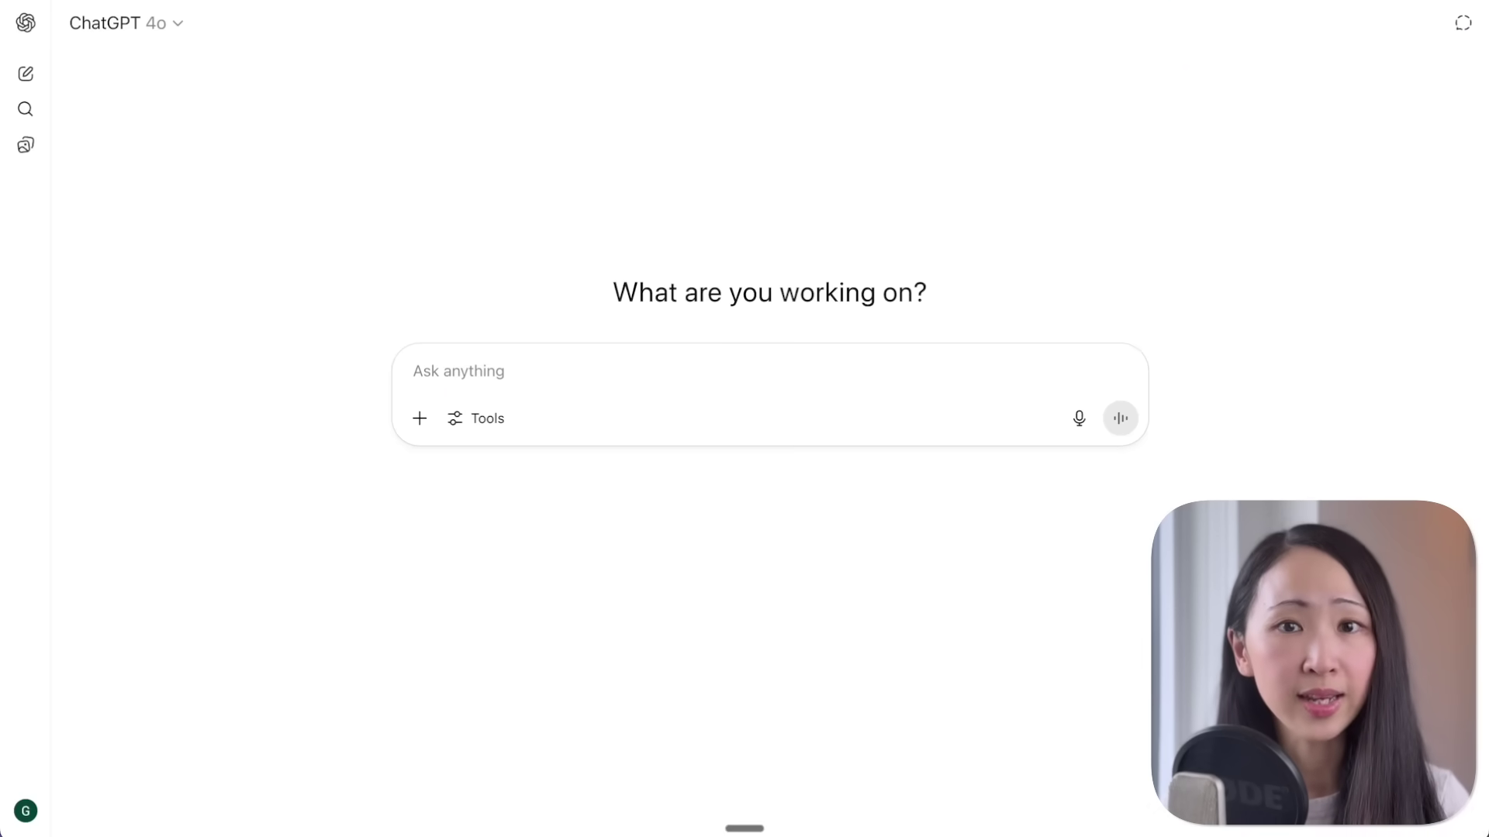
# Step: Send the prompt analyzing the Shopify announcement's tone, structure and persuasion
pyautogui.hotkey('ctrl', 'v')
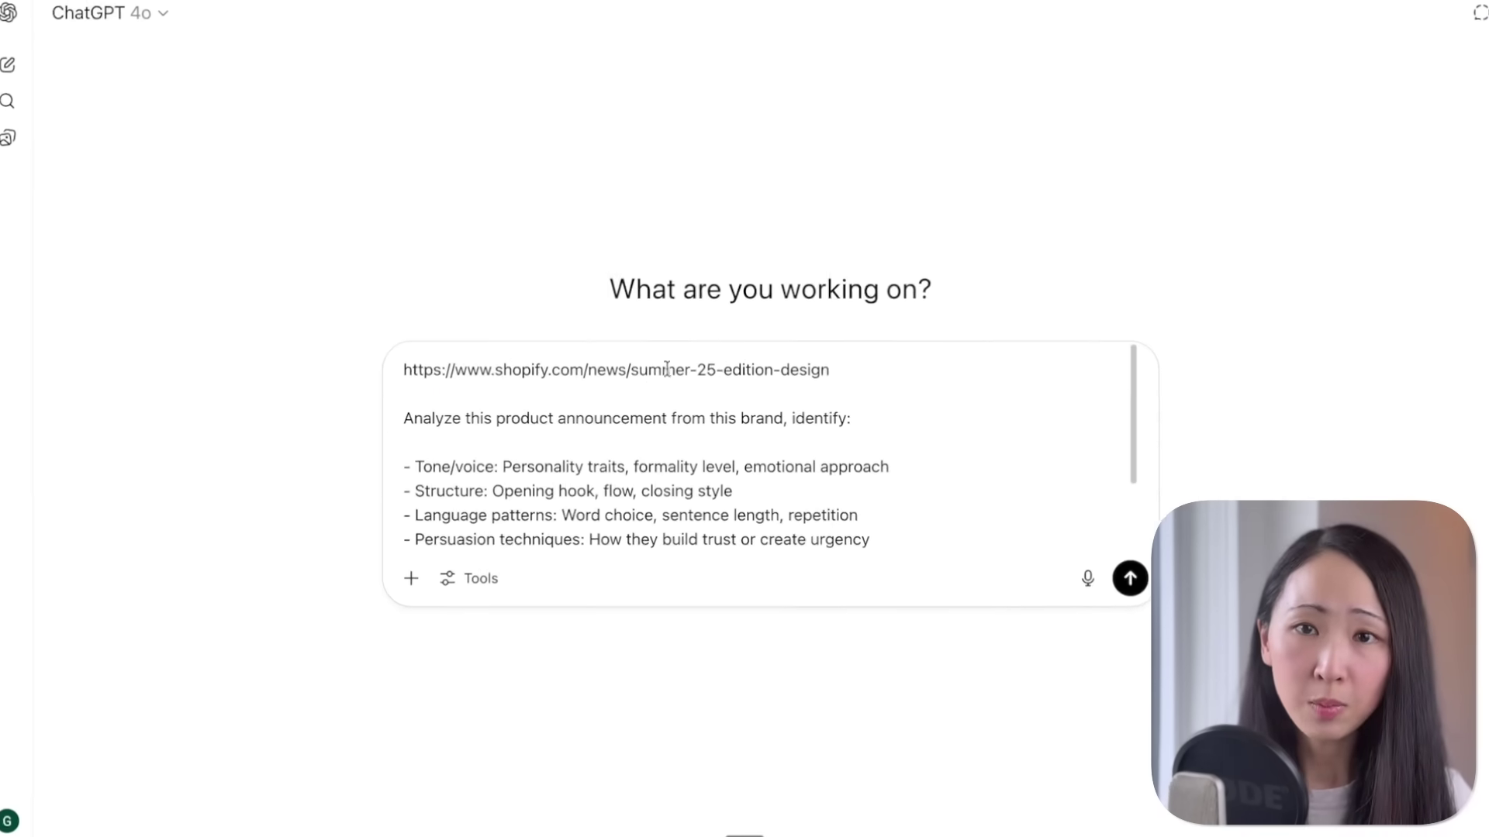
pyautogui.moveTo(1352, 325); pyautogui.dragTo(1351, 401)
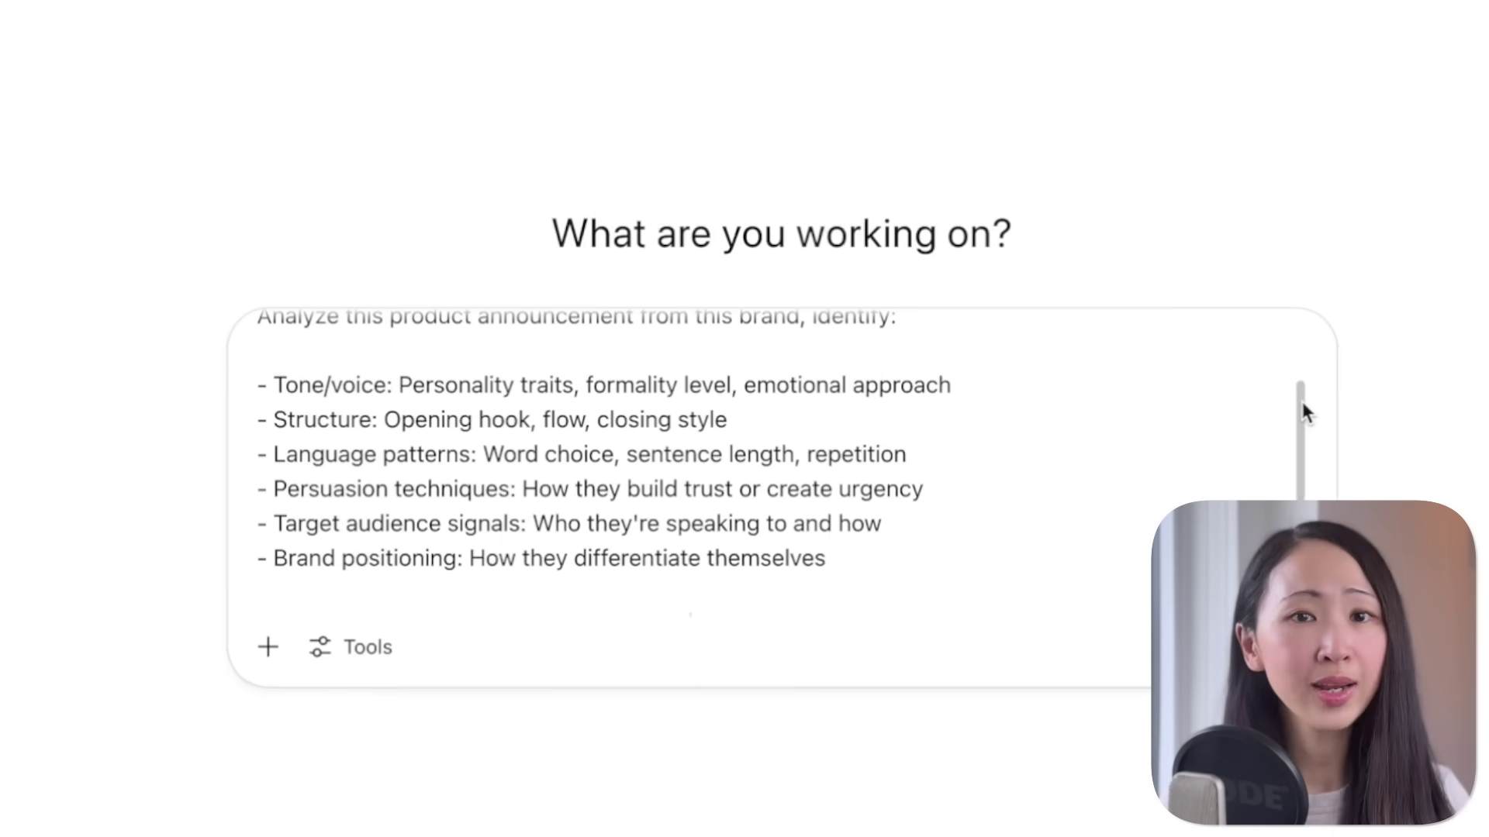
pyautogui.moveTo(1351, 411); pyautogui.dragTo(1130, 450)
pyautogui.click(1120, 574)
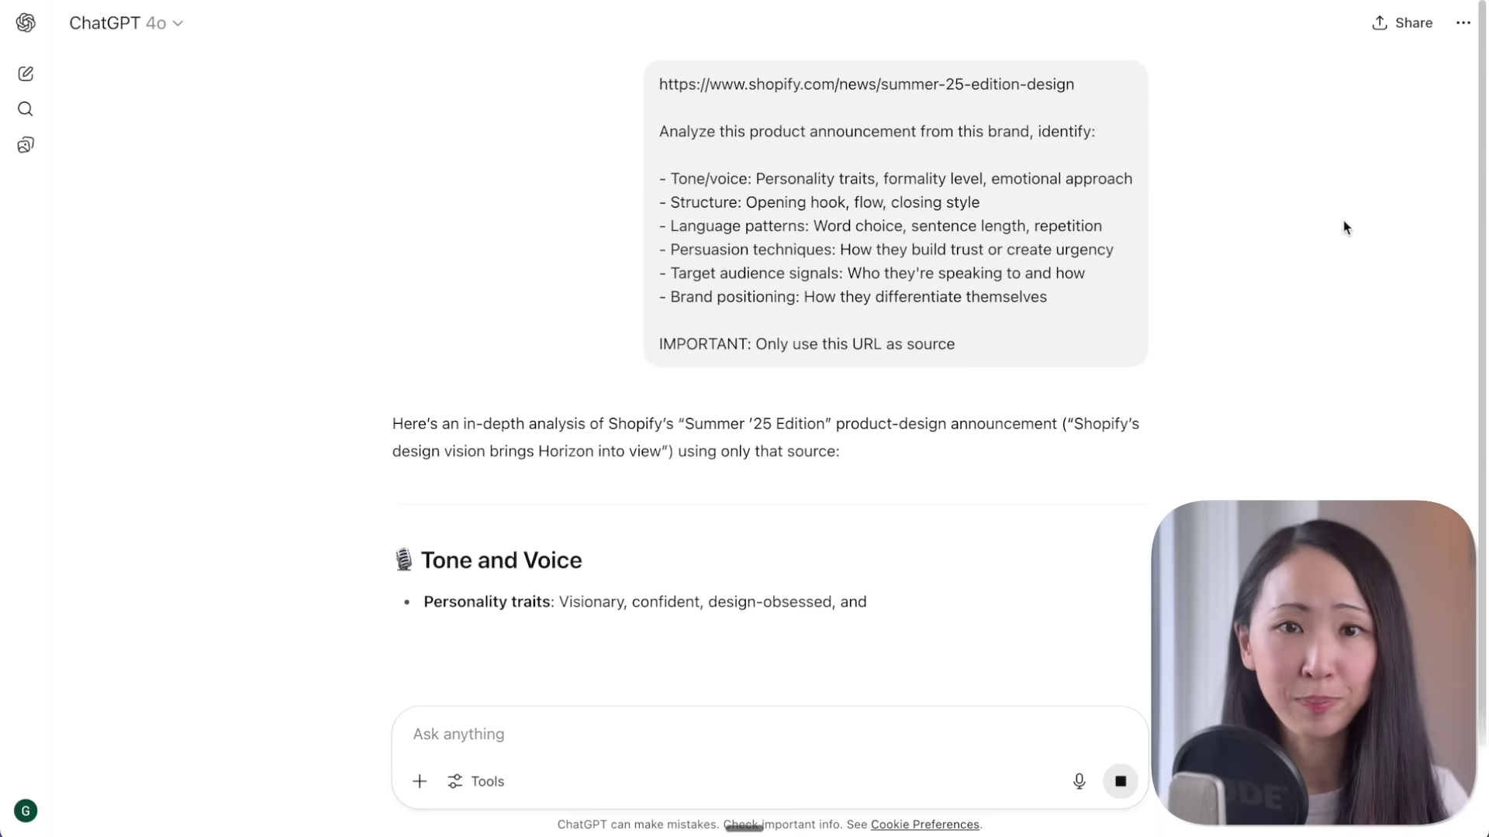
# Step: Read through ChatGPT's analysis of the Shopify announcement
pyautogui.scroll(-9, 1346, 225)
pyautogui.scroll(-3, 768, 388)
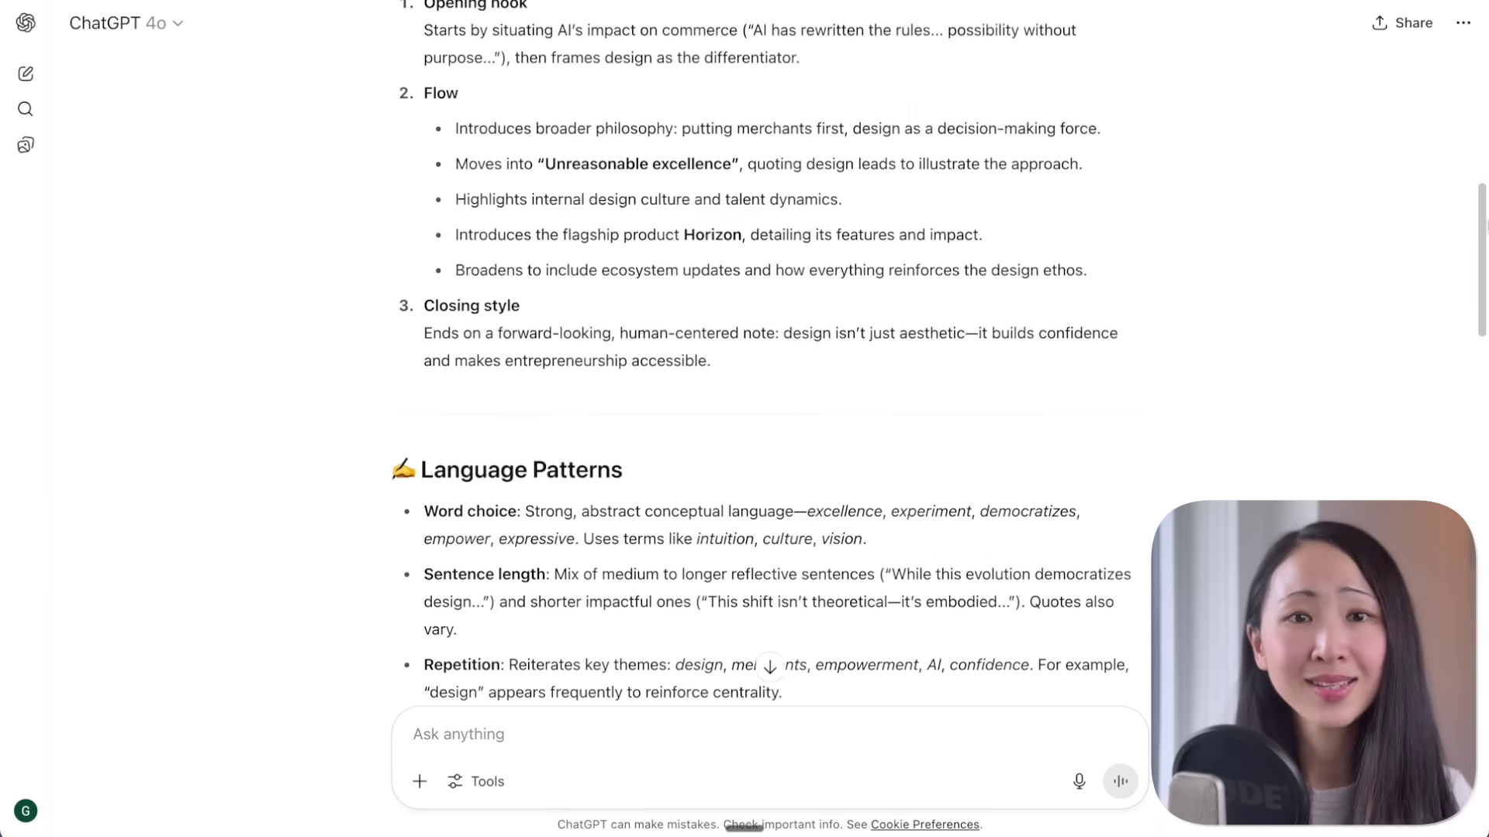
pyautogui.scroll(-3, 767, 388)
pyautogui.scroll(-3, 767, 387)
pyautogui.scroll(-5, 768, 387)
pyautogui.scroll(-5, 768, 388)
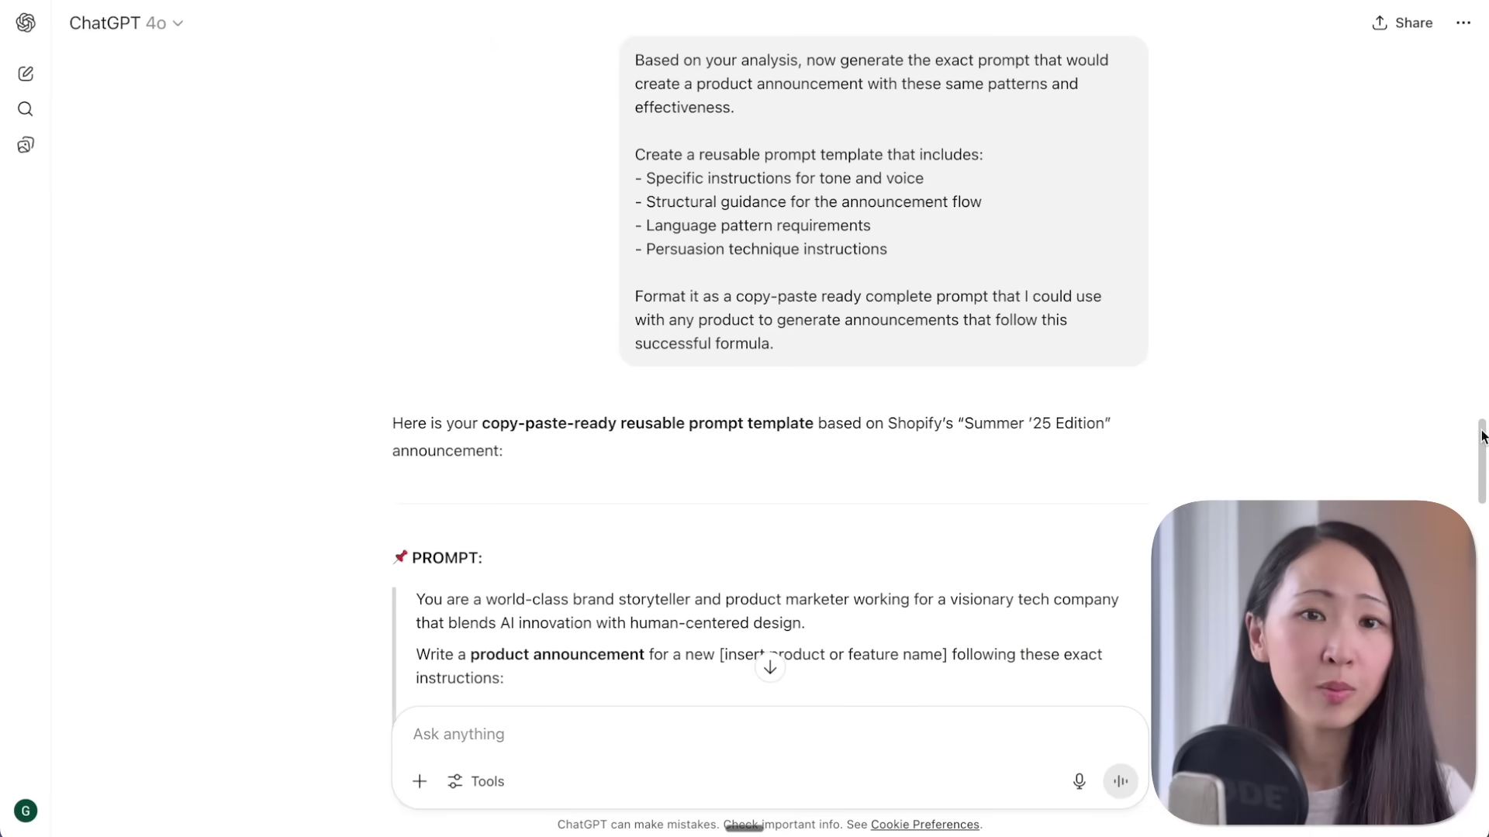
pyautogui.moveTo(1482, 436); pyautogui.dragTo(1481, 668)
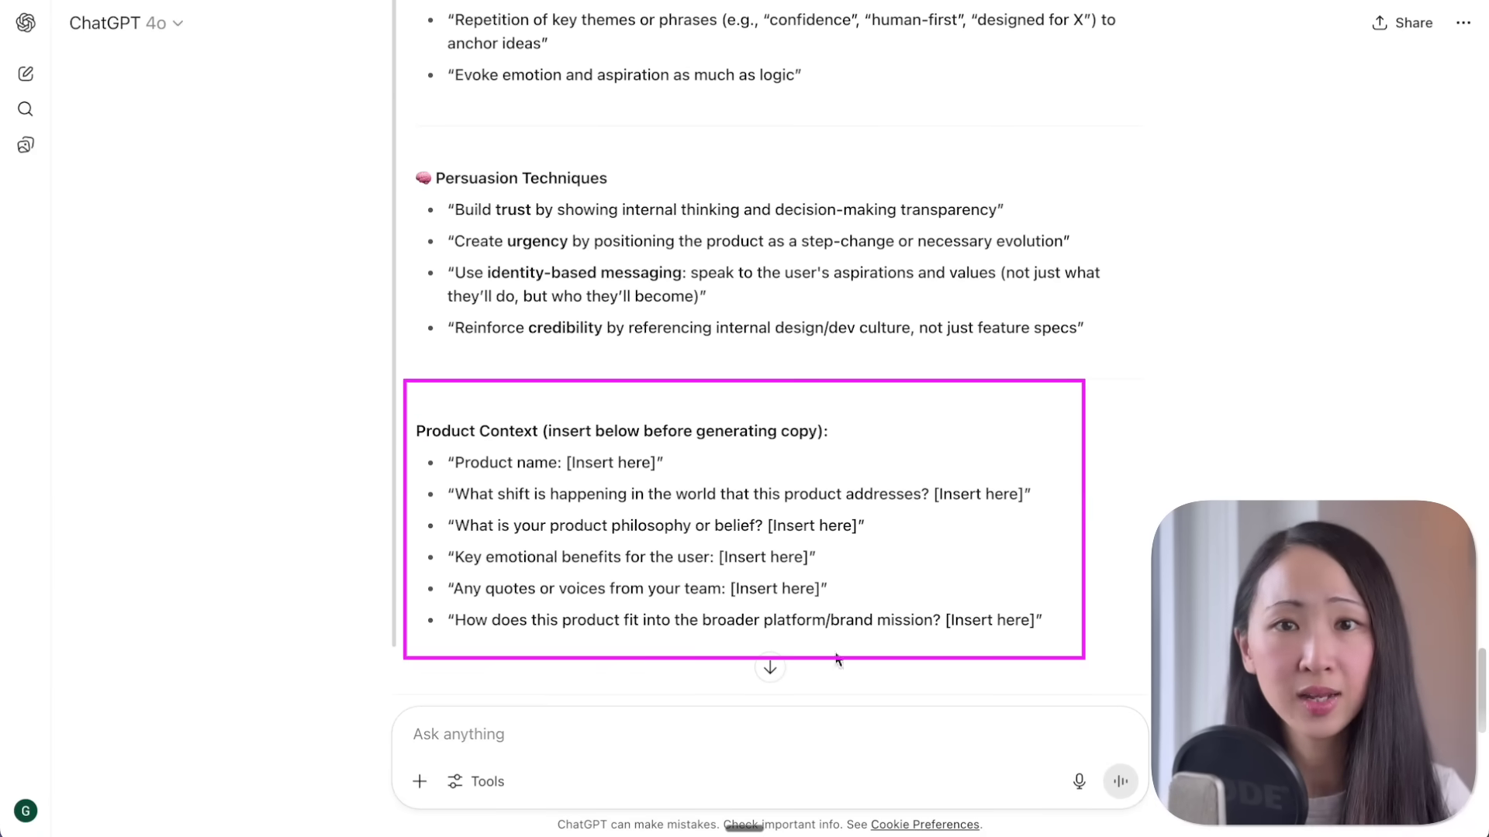
pyautogui.scroll(-2, 907, 651)
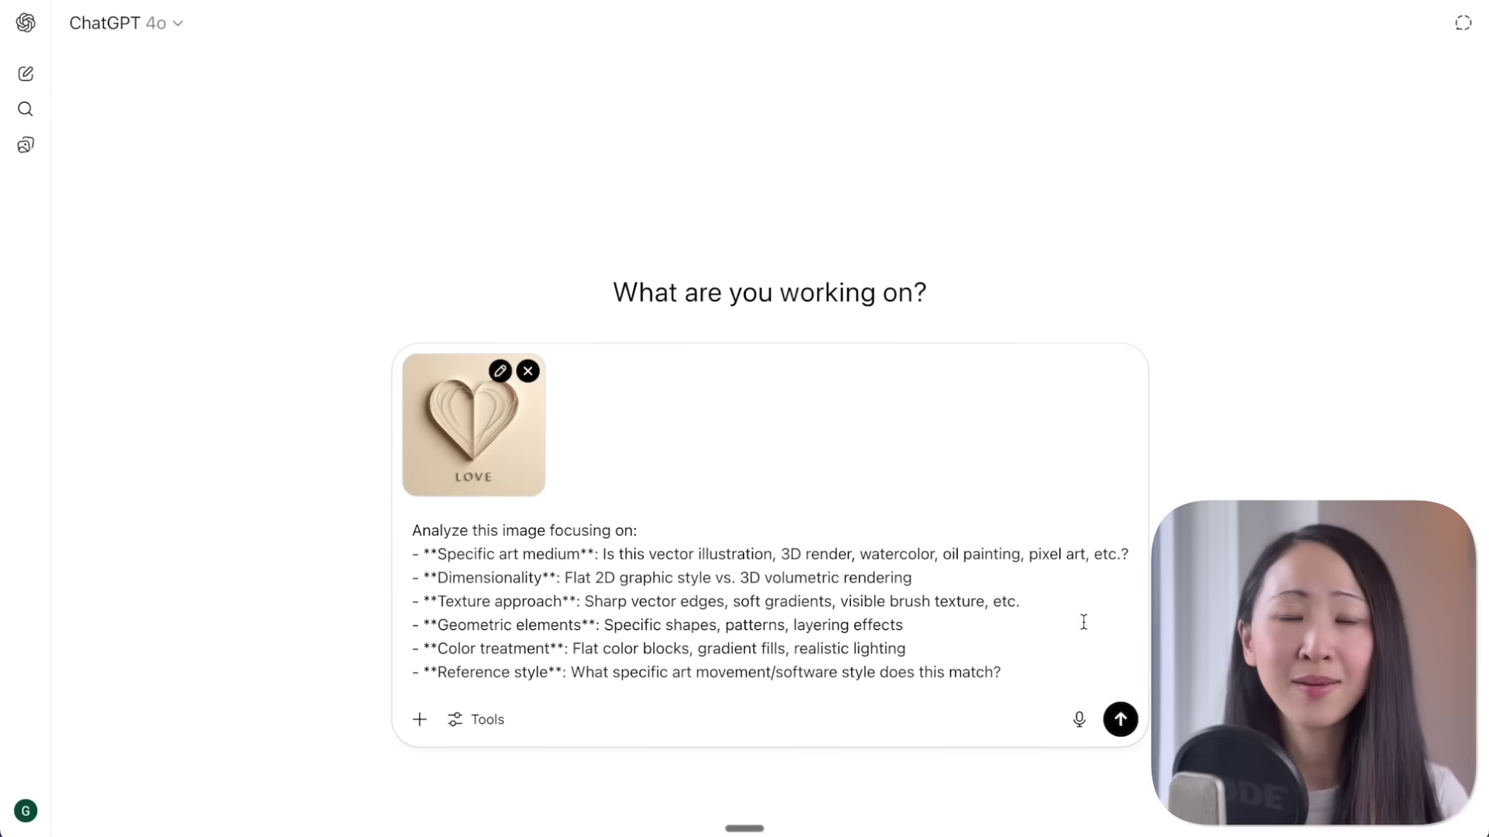
# Step: Send the paper-cut heart image style-analysis prompt and read the analysis
pyautogui.press('Return')
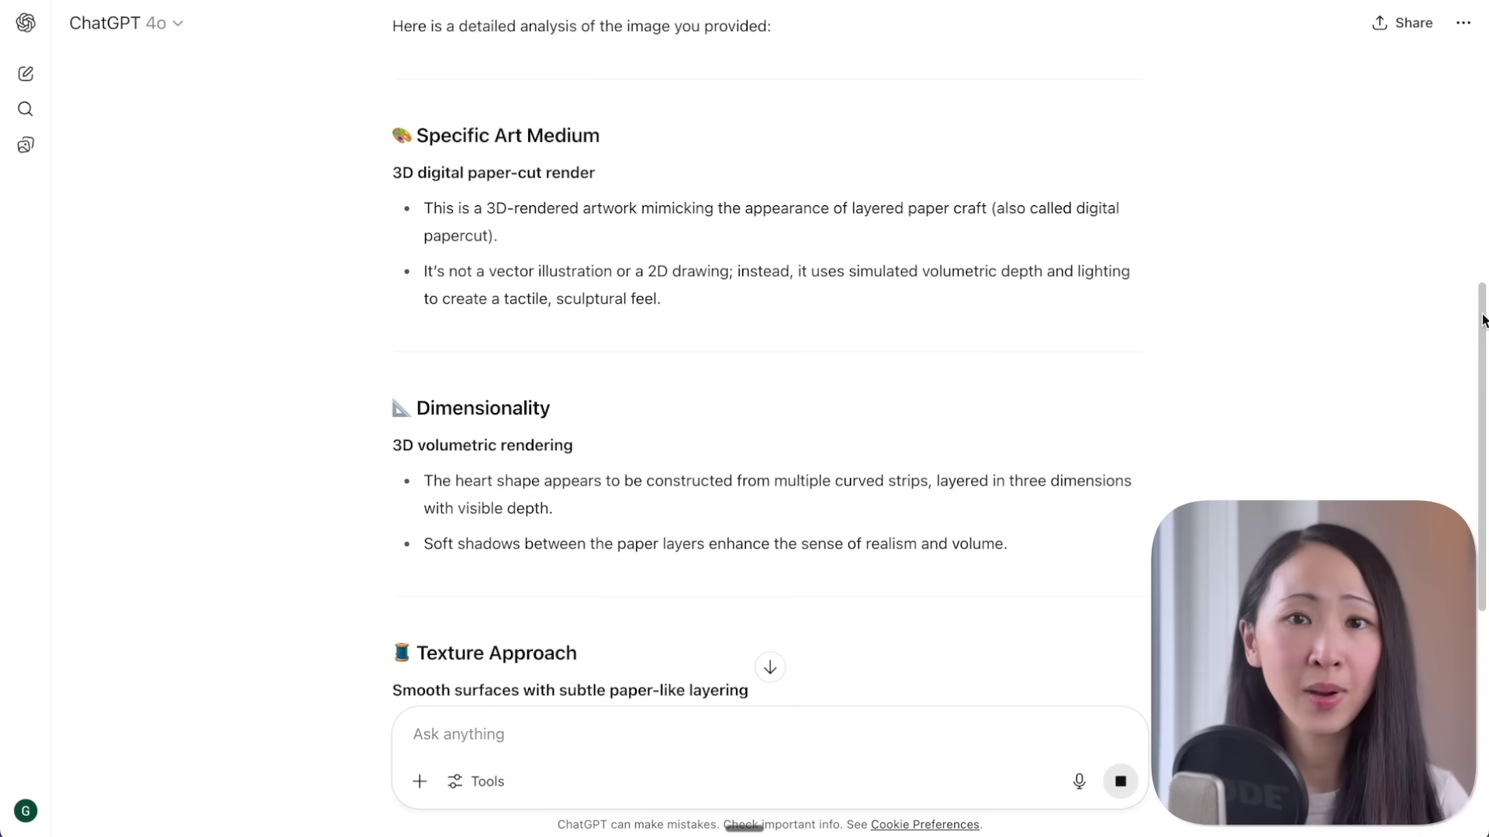
pyautogui.scroll(-1, 1482, 321)
pyautogui.scroll(-3, 1482, 320)
pyautogui.scroll(-3, 1483, 320)
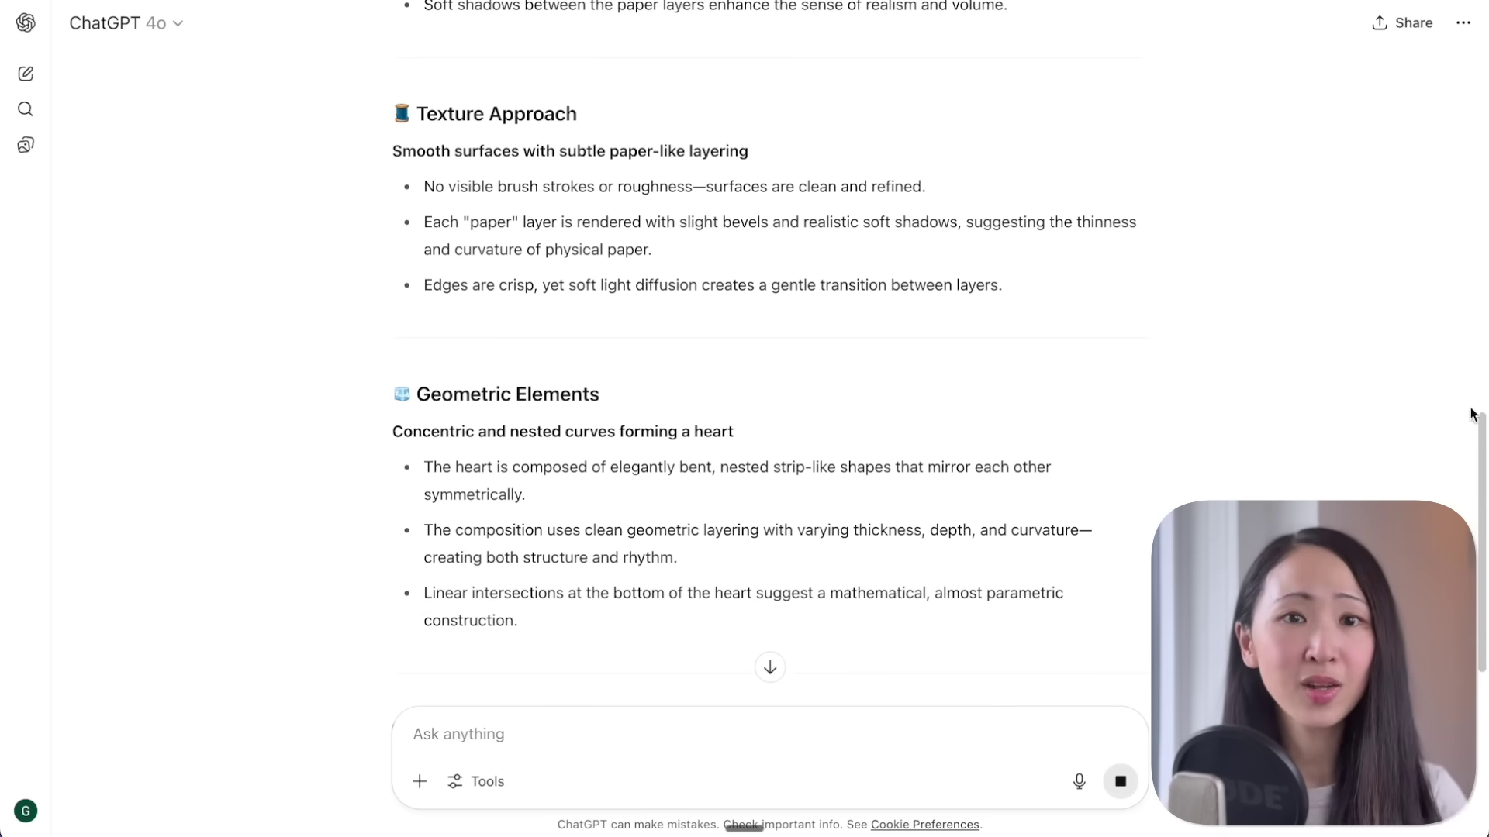
pyautogui.scroll(-6, 1482, 413)
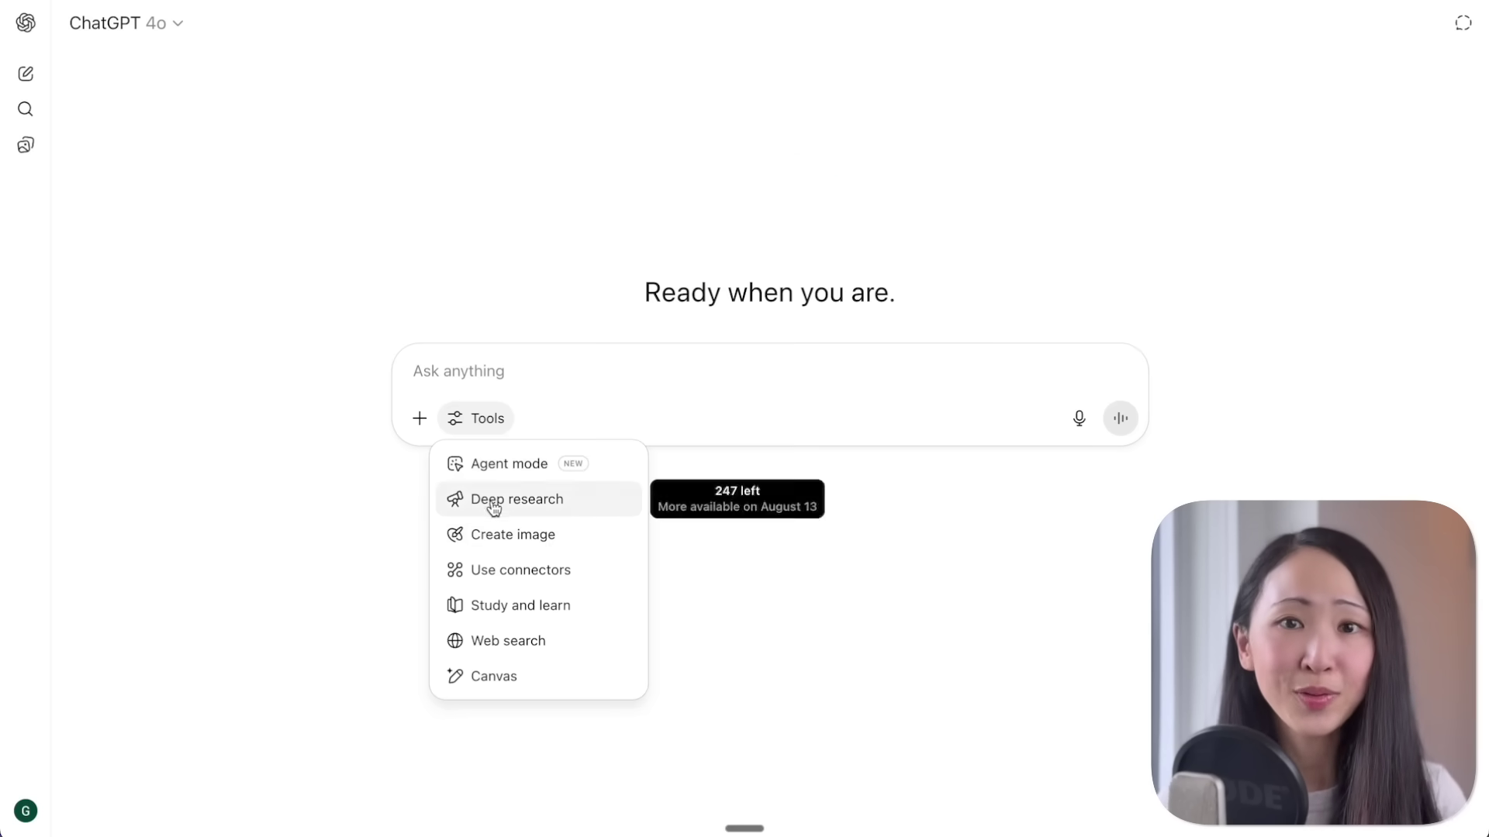
# Step: Generate a matching paper-cut LOVE heart image from the derived prompt and open it
pyautogui.click(491, 532)
pyautogui.write('“3D digital papercut render of a heart shape made from layered ivory and cream paper strips, arranged in elegant nested curves with subtle overlapping. The heart is centered on a warm beige matte background. Soft, realistic top-left lighting casts gentle shadows between the paper layers, enhancing the sculptural depth. Below the heart, minimalist sans-serif typography spells the word ‘LOVE’ in matching beige tones. Monochromatic color palette of warm whites, ivory, and sand beige. Clean, high-detail 3D rendering with smooth gradients and no visible brush strokes. Modern editorial design inspired by Eiko Ojala’s digital papercraft aesthetic.”')
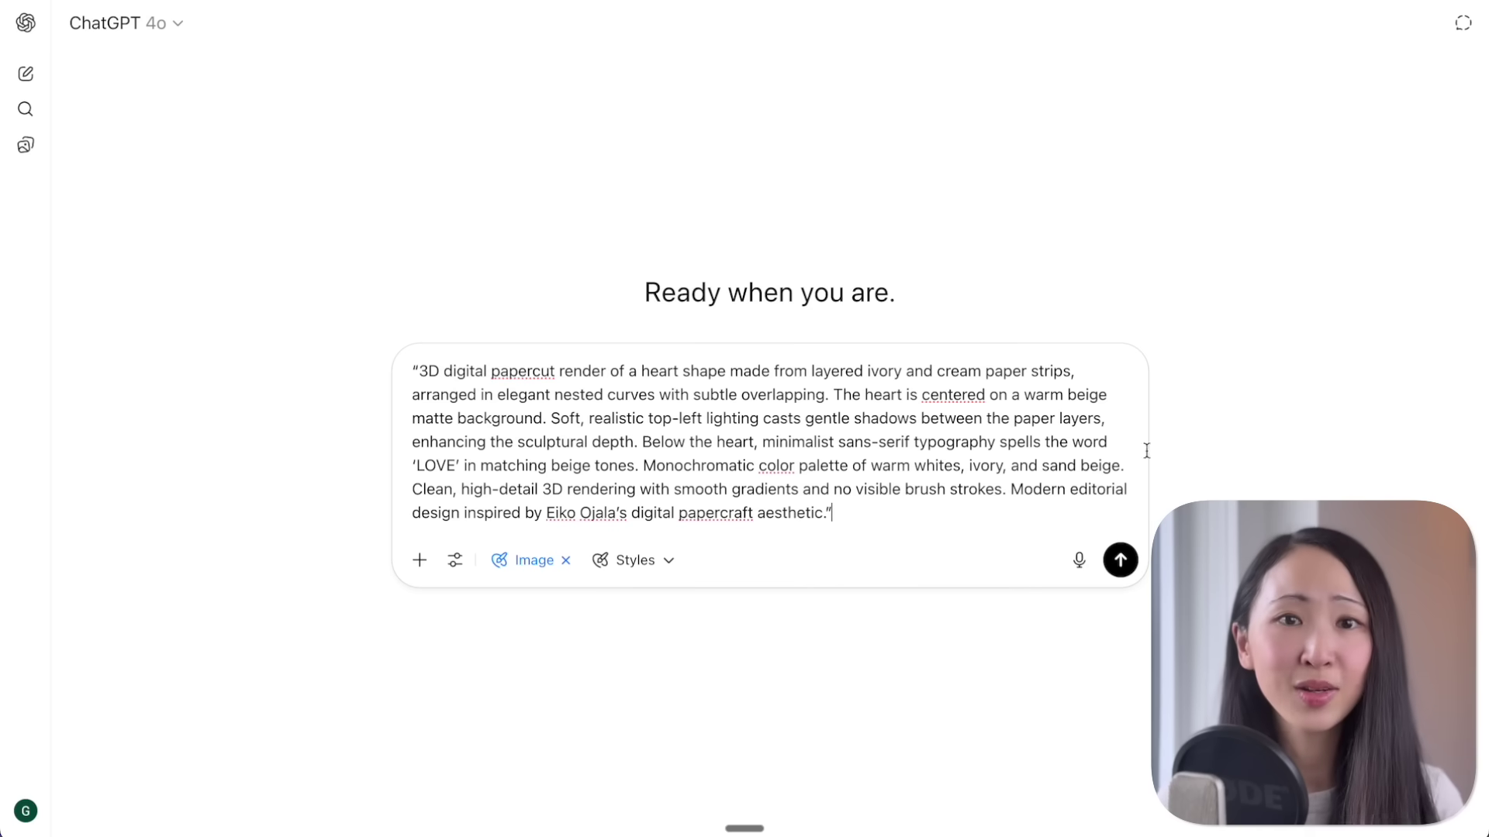
pyautogui.press('Return')
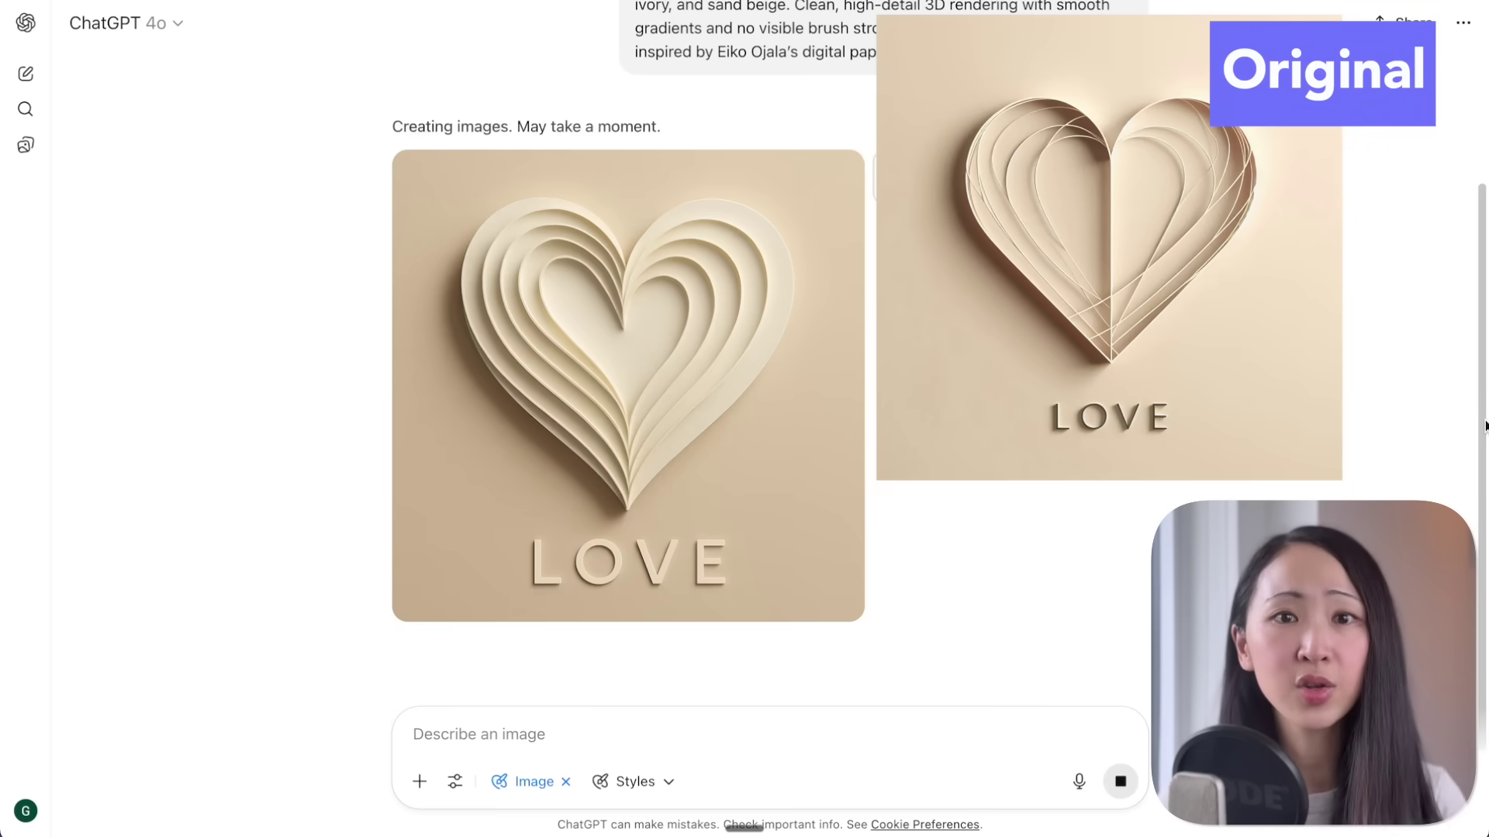
pyautogui.click(663, 436)
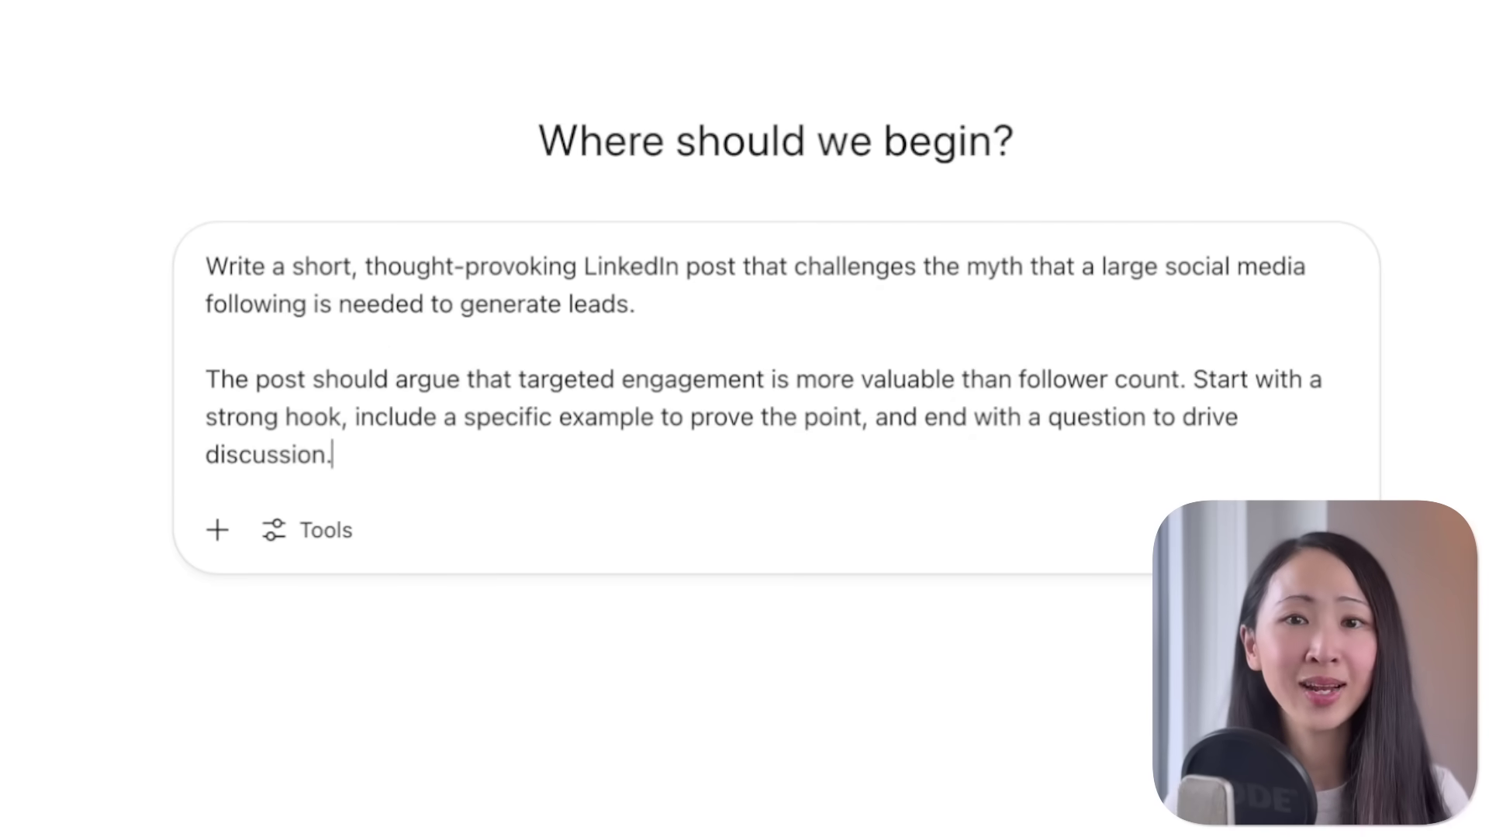
# Step: Send the LinkedIn post prompt debunking the big-following myth and review the post
pyautogui.press('Return')
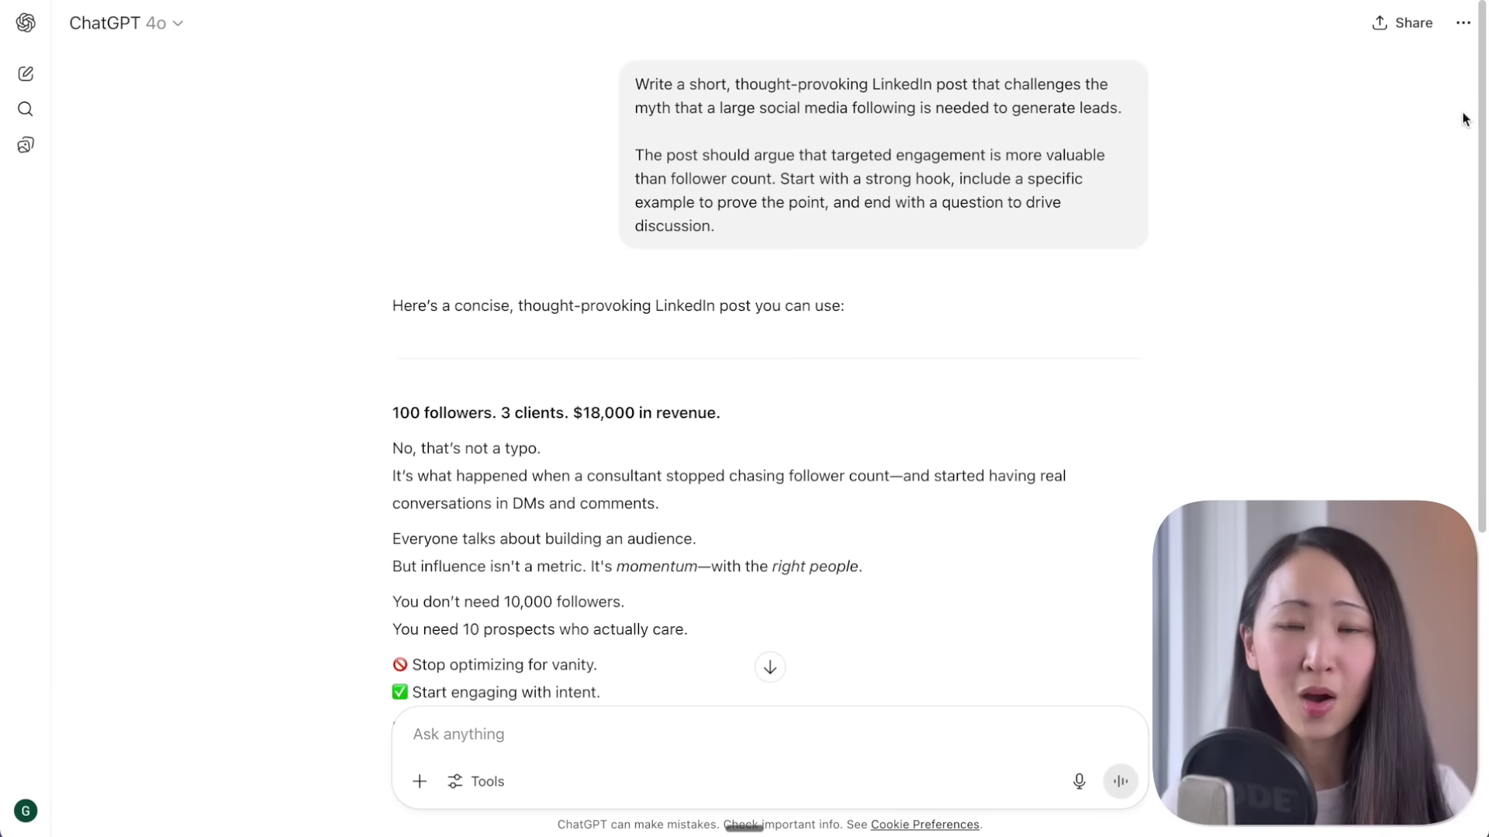
pyautogui.scroll(-3, 1359, 222)
pyautogui.moveTo(1486, 217); pyautogui.dragTo(1486, 281)
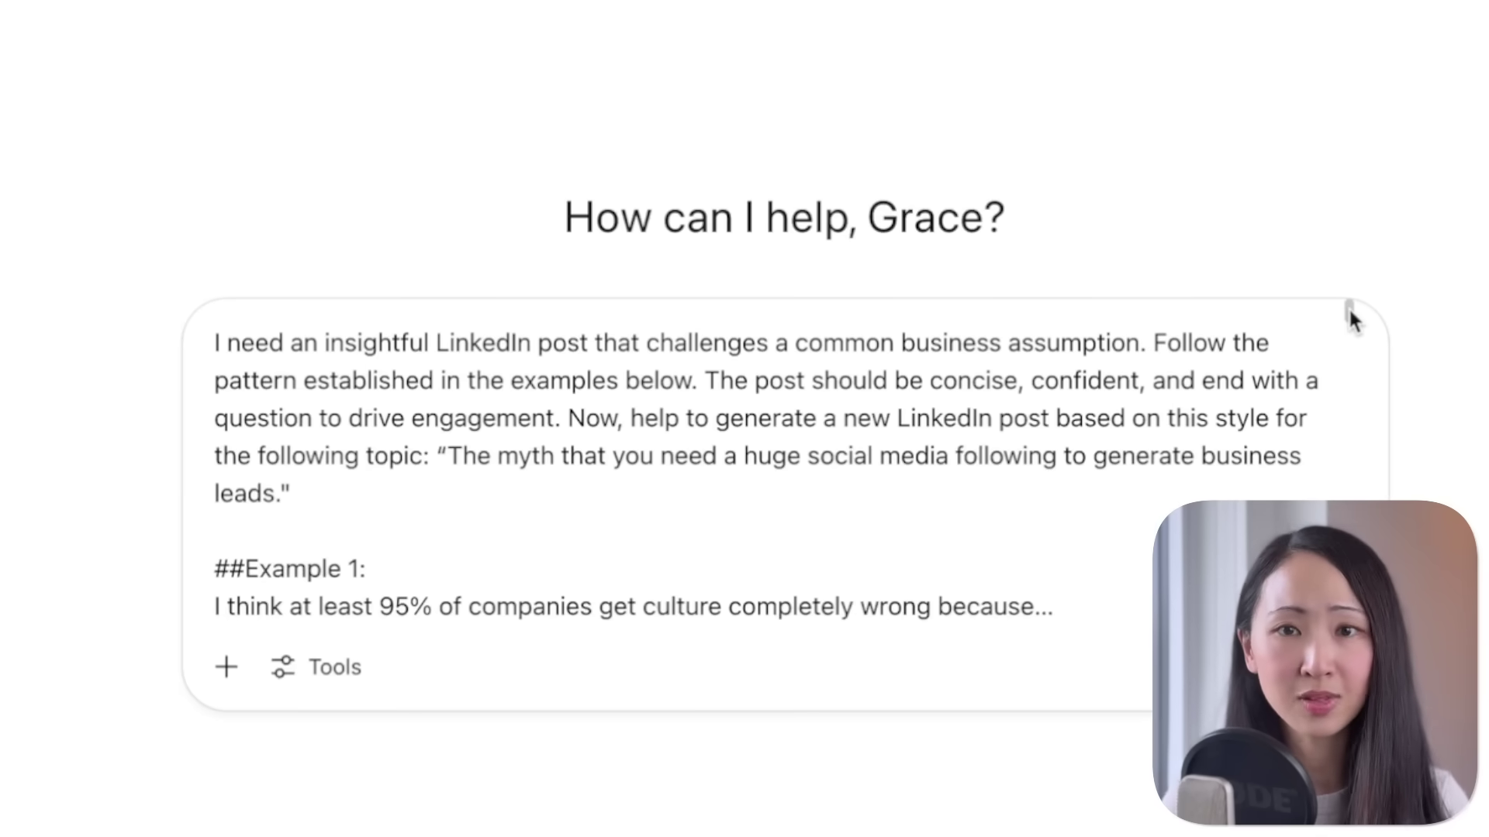
pyautogui.moveTo(1349, 318); pyautogui.dragTo(1366, 511)
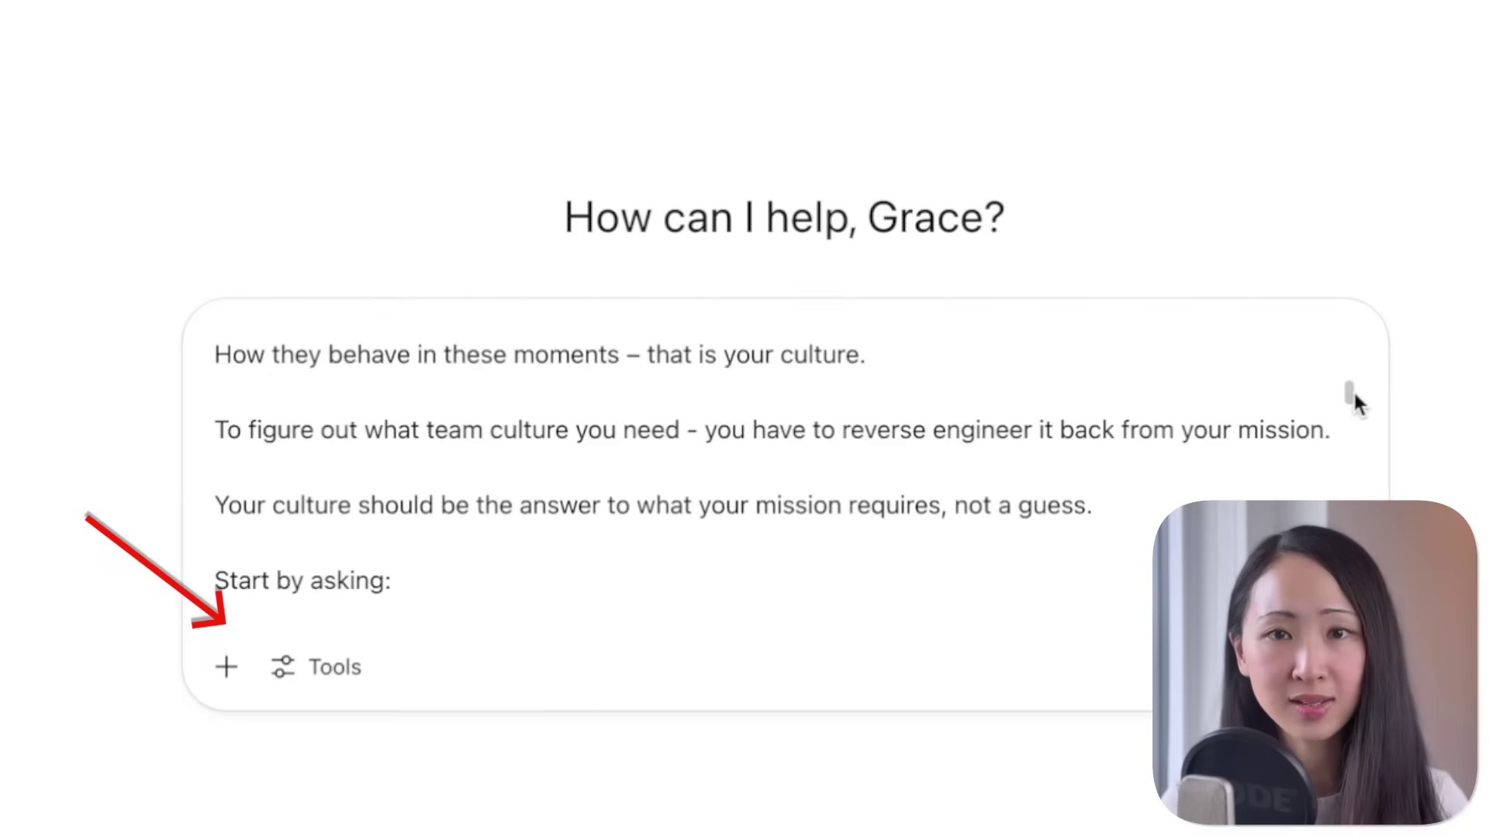
pyautogui.scroll(-5, 767, 466)
pyautogui.scroll(-5, 767, 465)
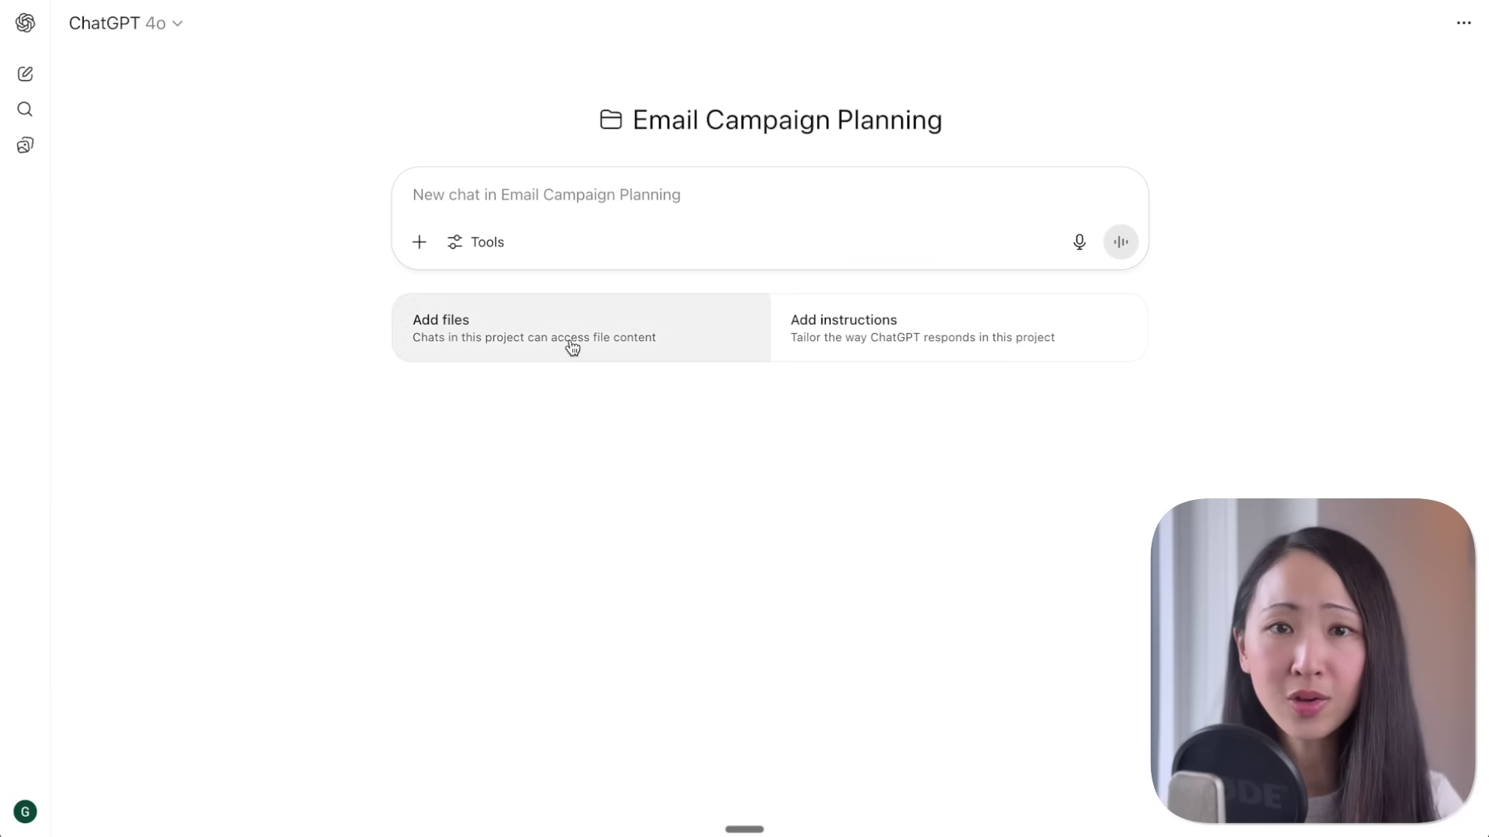
# Step: Upload the four Best Example documents to the Email Campaign Planning project
pyautogui.click(569, 346)
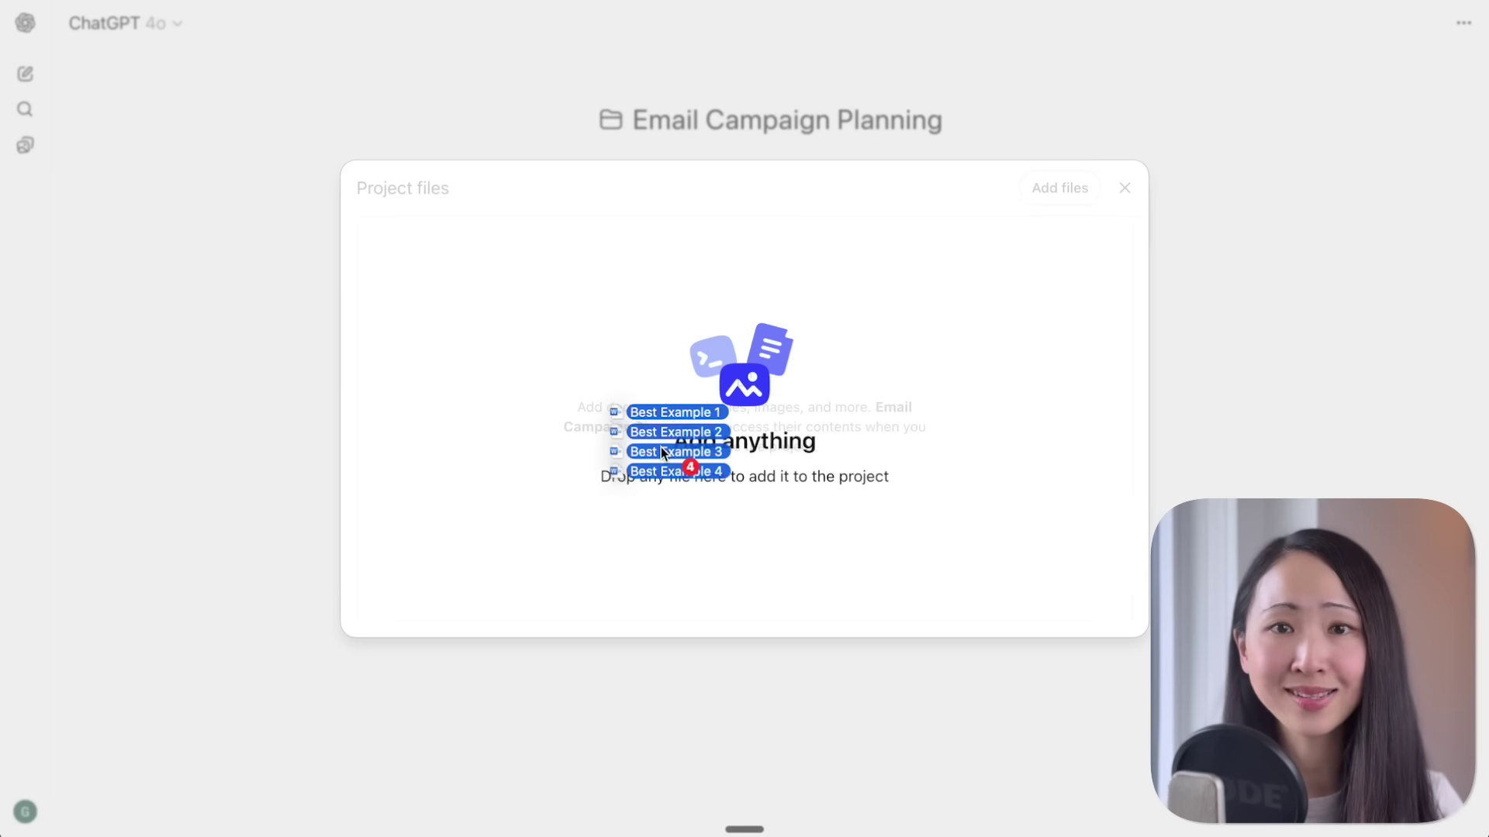
pyautogui.moveTo(665, 455); pyautogui.dragTo(661, 447)
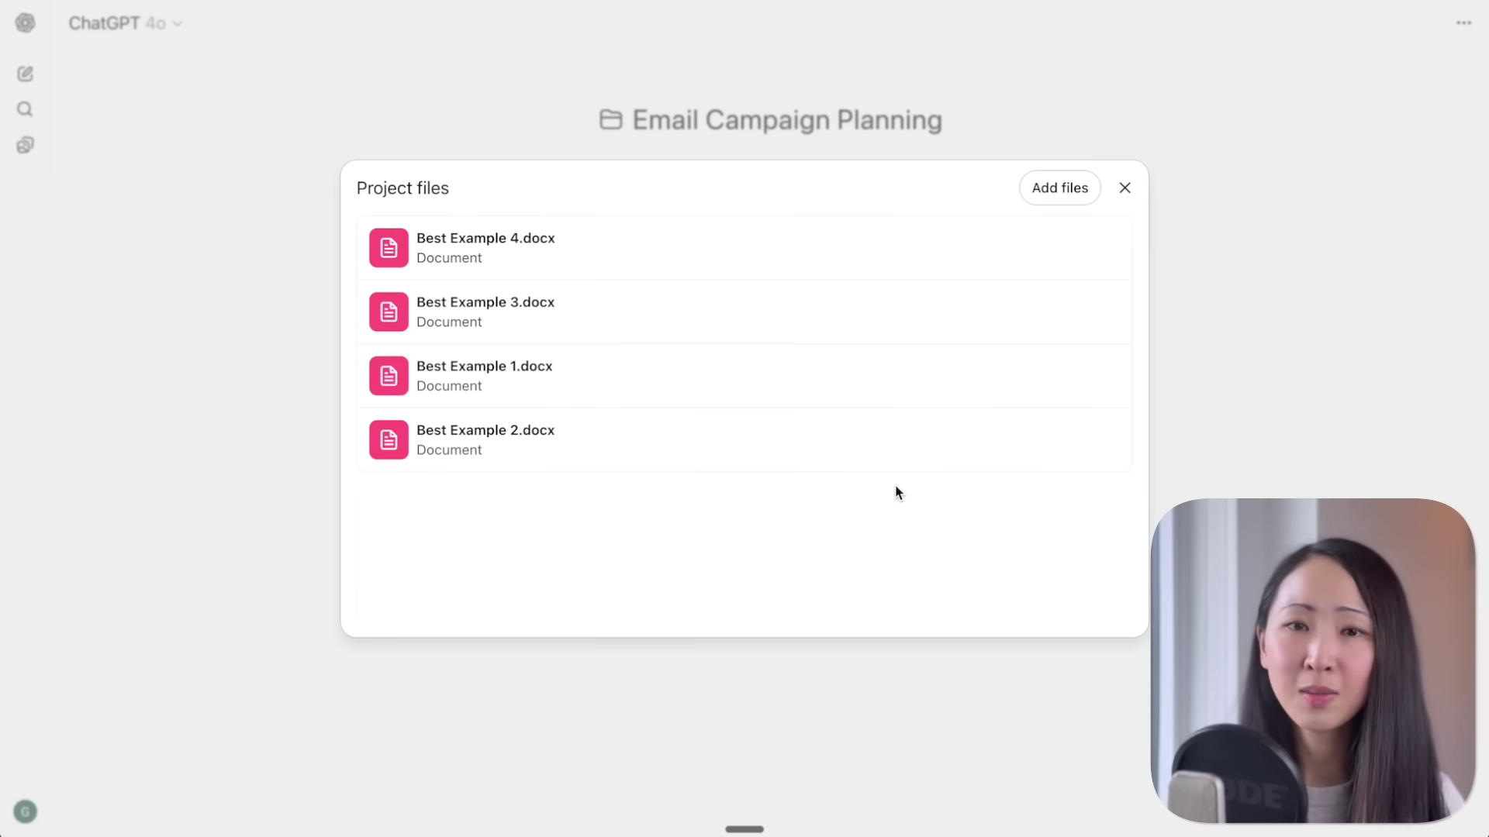
pyautogui.press('Escape')
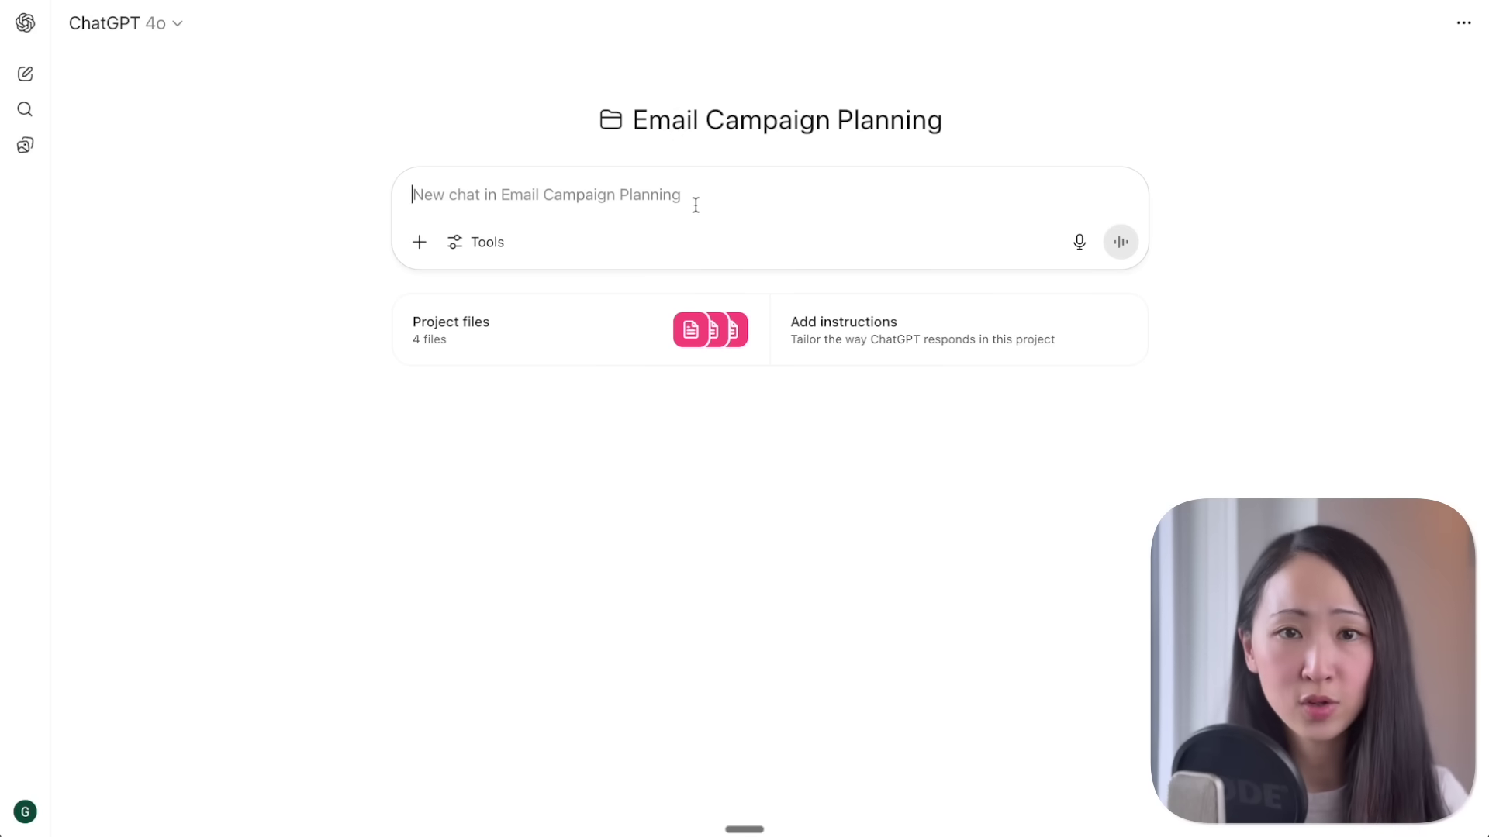
# Step: Send the AI Marketing Masterclass webinar email request plus the example email, and review the result
pyautogui.write("Using my uploaded email campaign knowledge files as reference, create a webinar announcement email for our upcoming 'AI Marketing Masterclass' event. The masterclass covers 5 AI tools that can automate content creation, social media scheduling, and email campaigns - helping marketers save 10+ hours per week. Target audience is marketing managers and small business owners.  Here are 1 additional example of the style I want:")
pyautogui.hotkey('shift', 'Return')
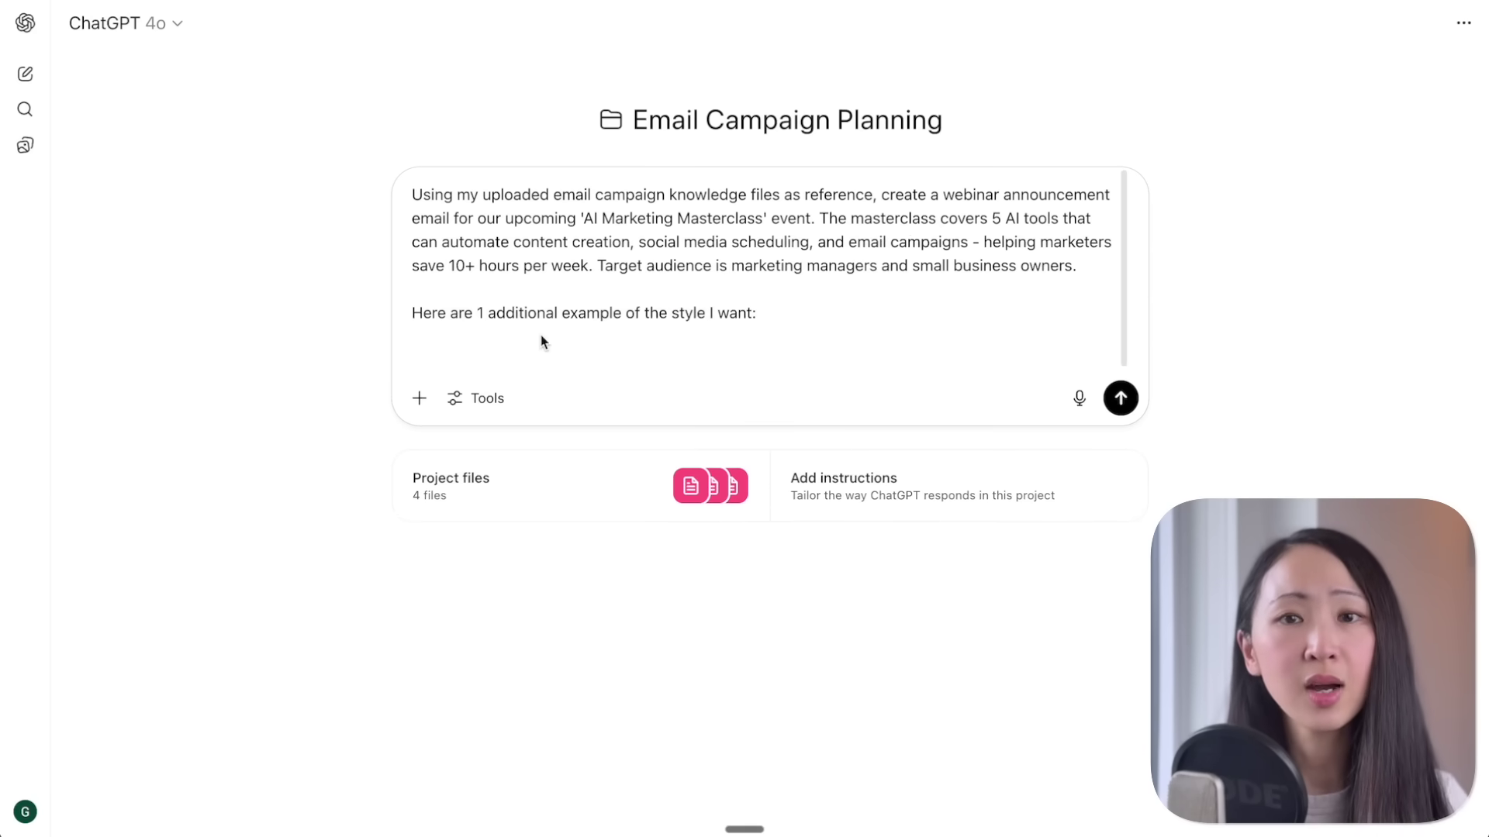
pyautogui.hotkey('ctrl', 'v')
pyautogui.press('Return')
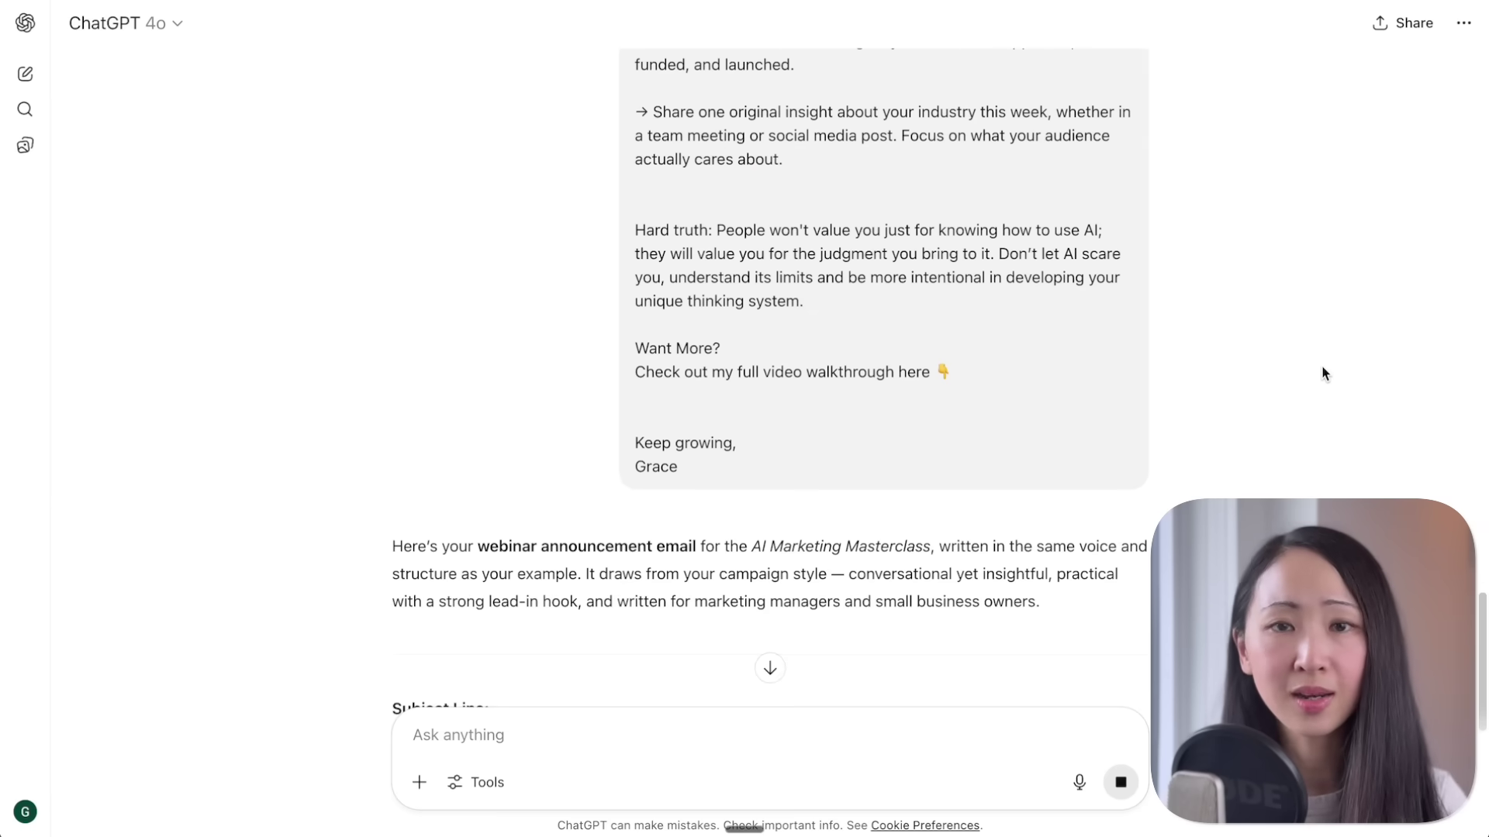
pyautogui.scroll(-5, 1322, 373)
pyautogui.scroll(-3, 1482, 598)
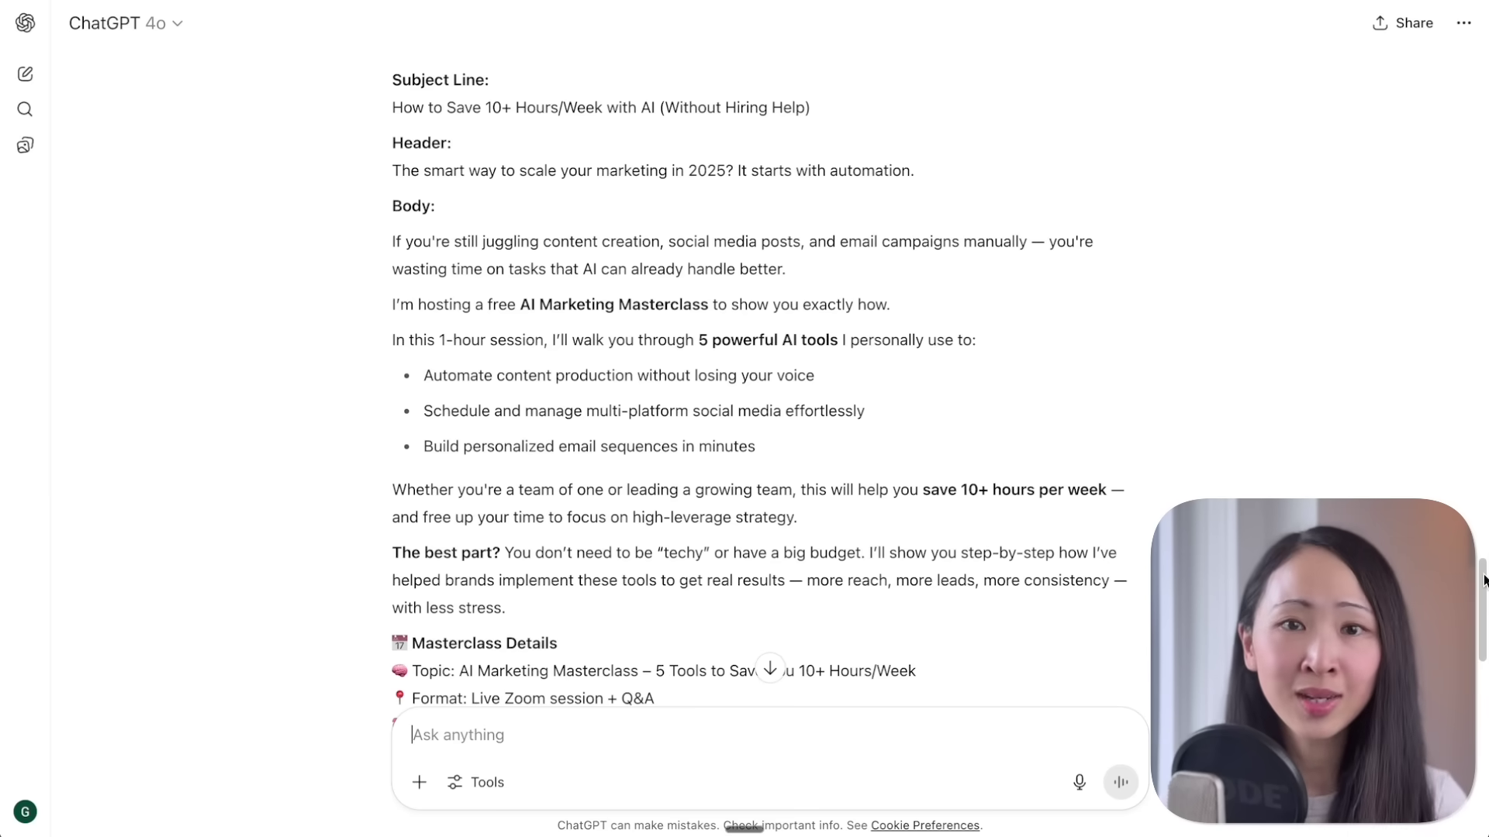
pyautogui.moveTo(1484, 580); pyautogui.dragTo(1485, 636)
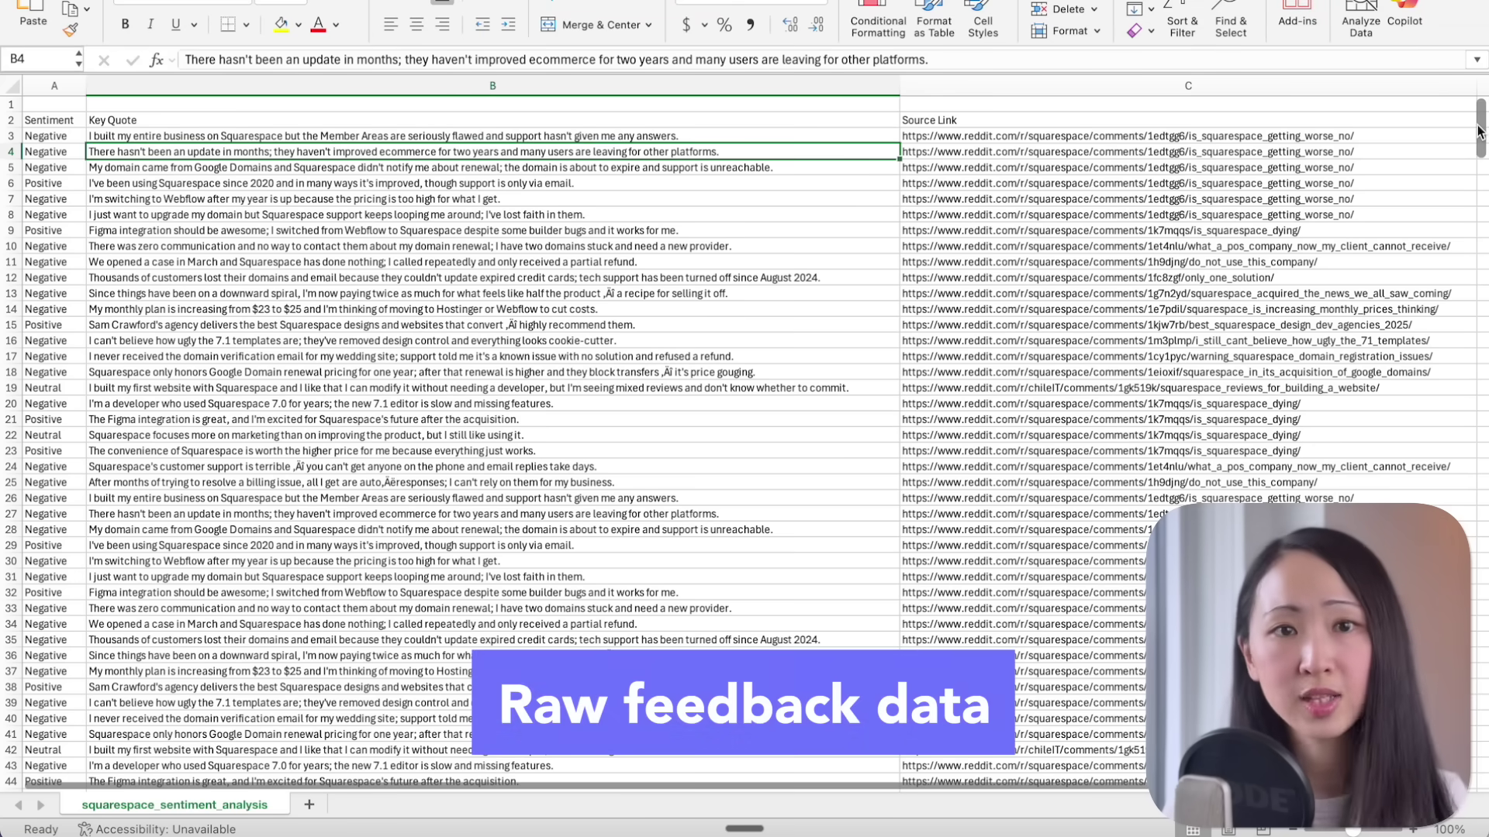
pyautogui.moveTo(1479, 130); pyautogui.dragTo(1485, 315)
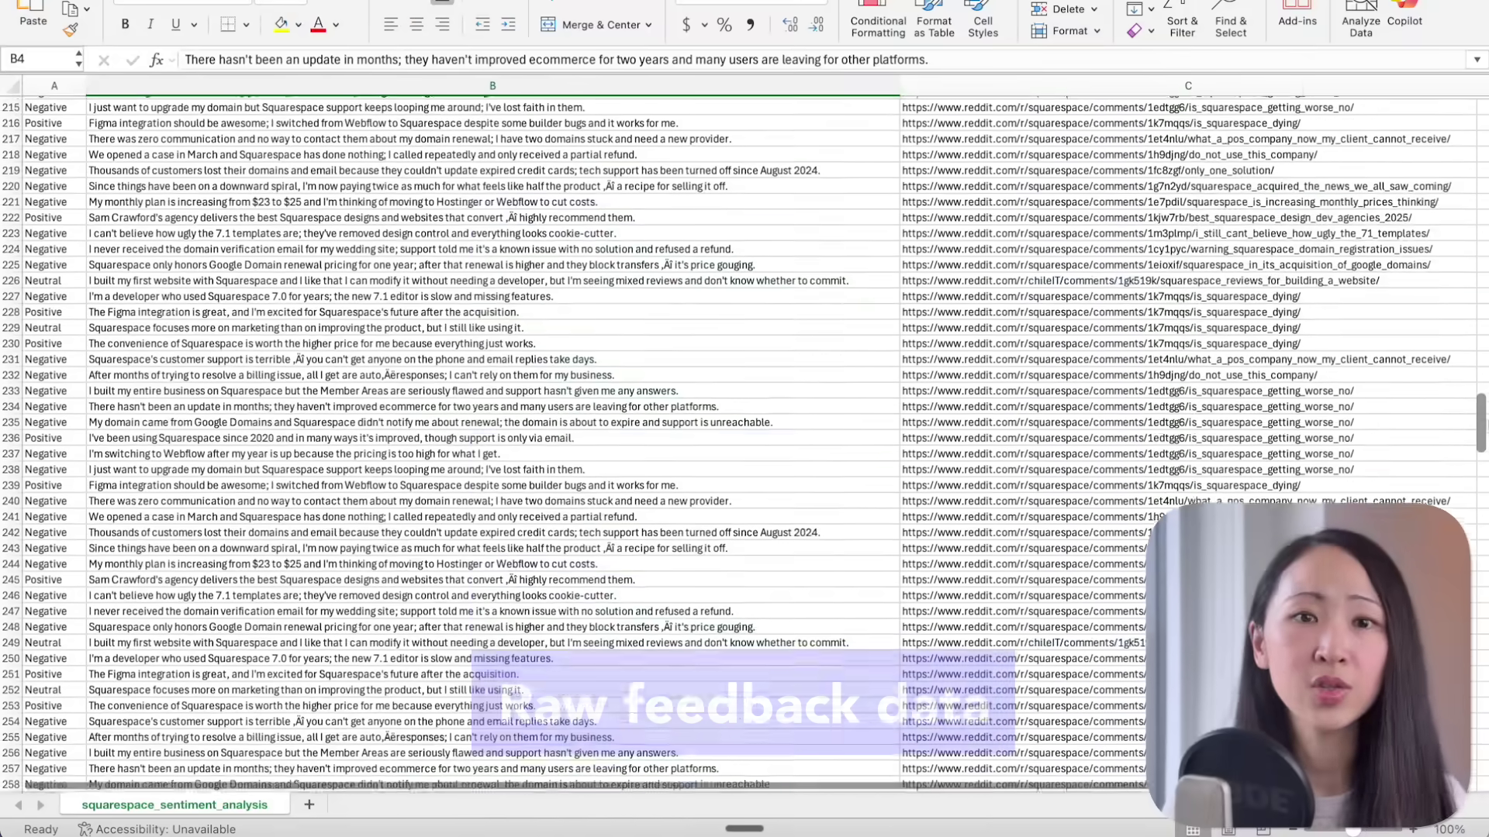
pyautogui.moveTo(1485, 316); pyautogui.dragTo(1482, 760)
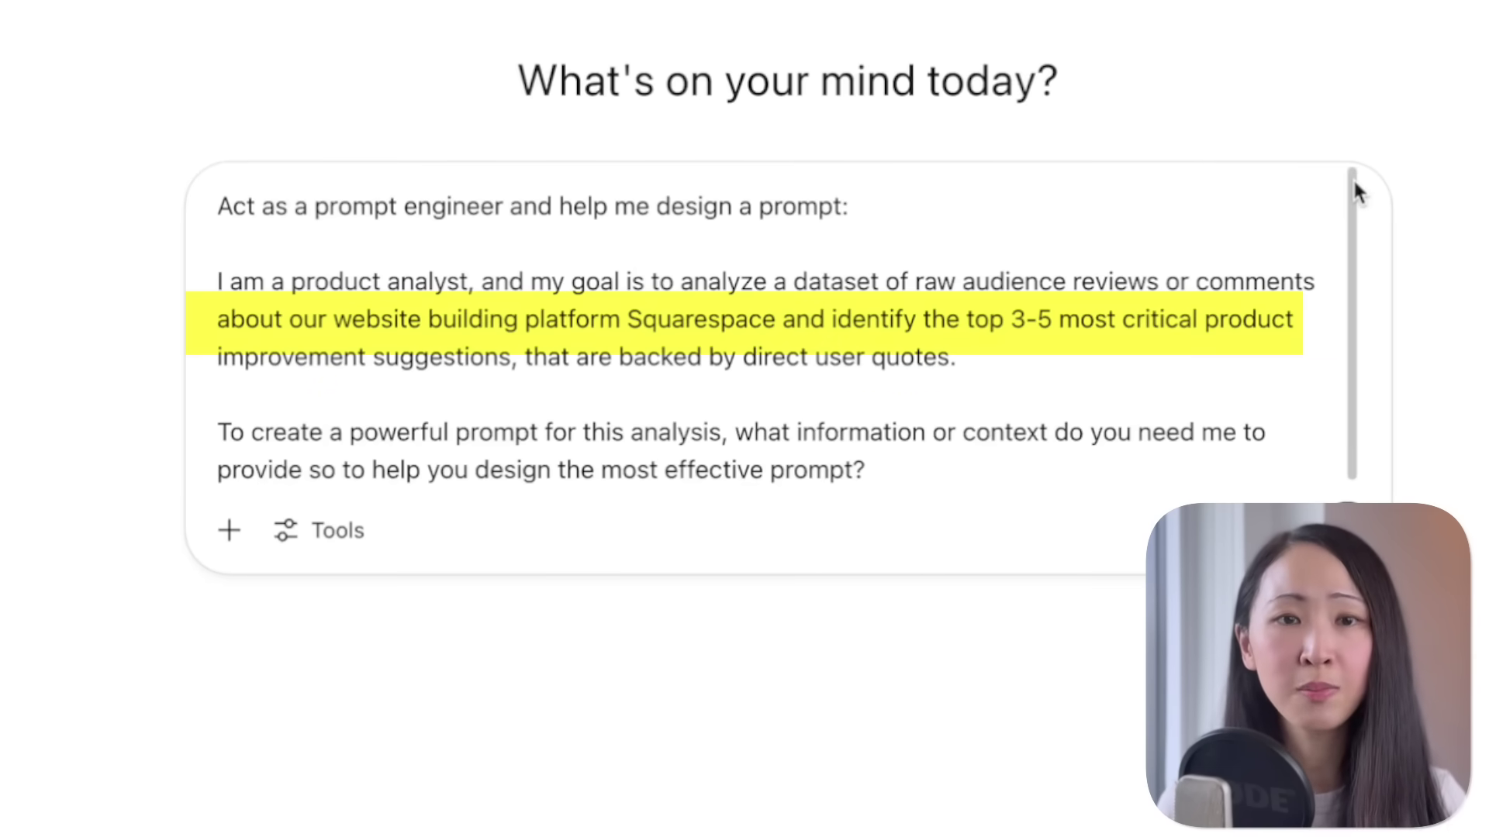
# Step: Send the prompt-engineer request for a Squarespace feedback-analysis prompt and read its questions
pyautogui.moveTo(1354, 182); pyautogui.dragTo(1354, 198)
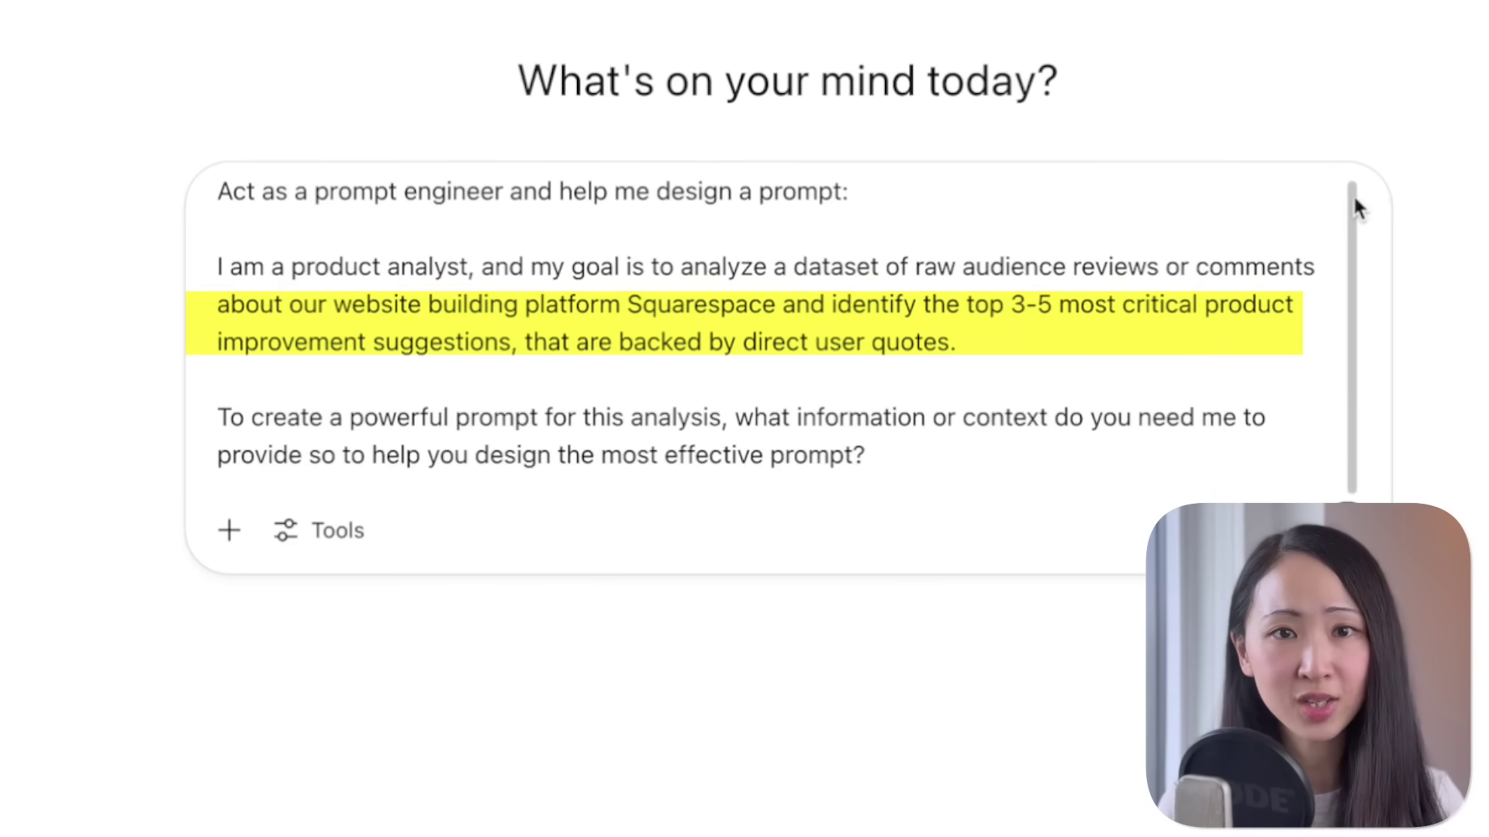
pyautogui.press('Return')
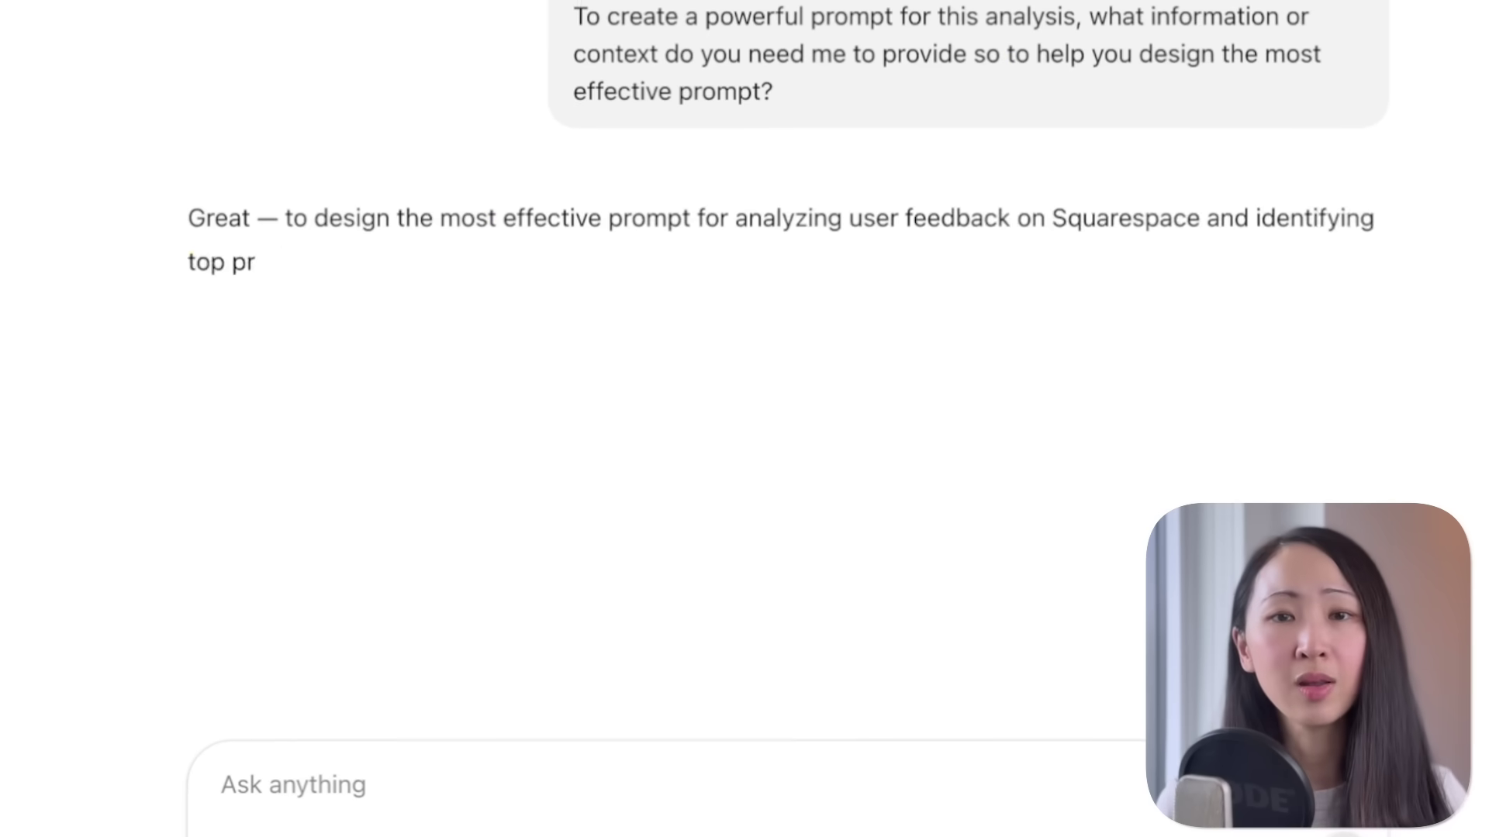
pyautogui.moveTo(1479, 57); pyautogui.dragTo(1484, 334)
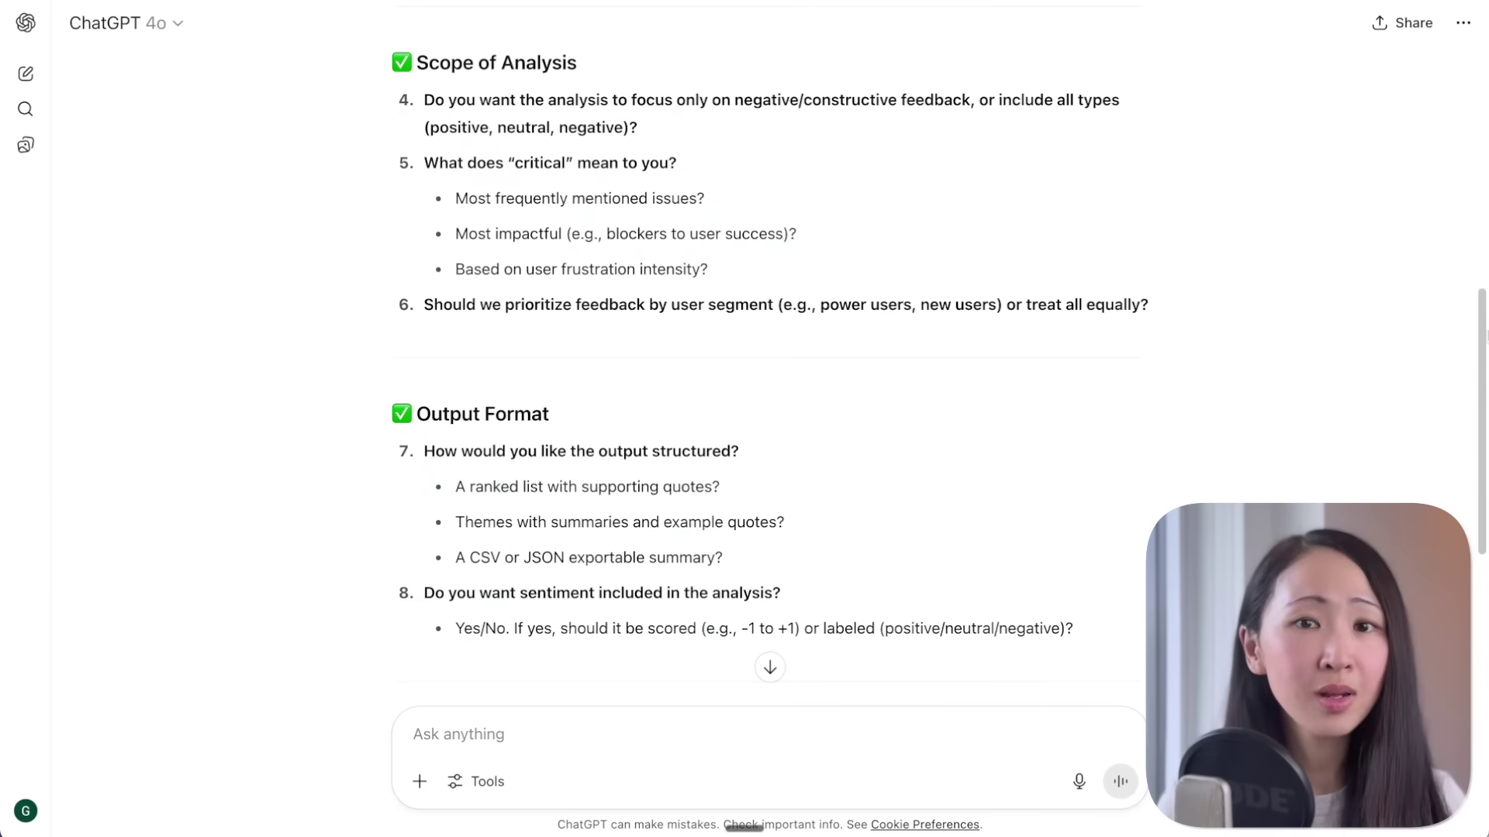
pyautogui.scroll(-6, 1140, 319)
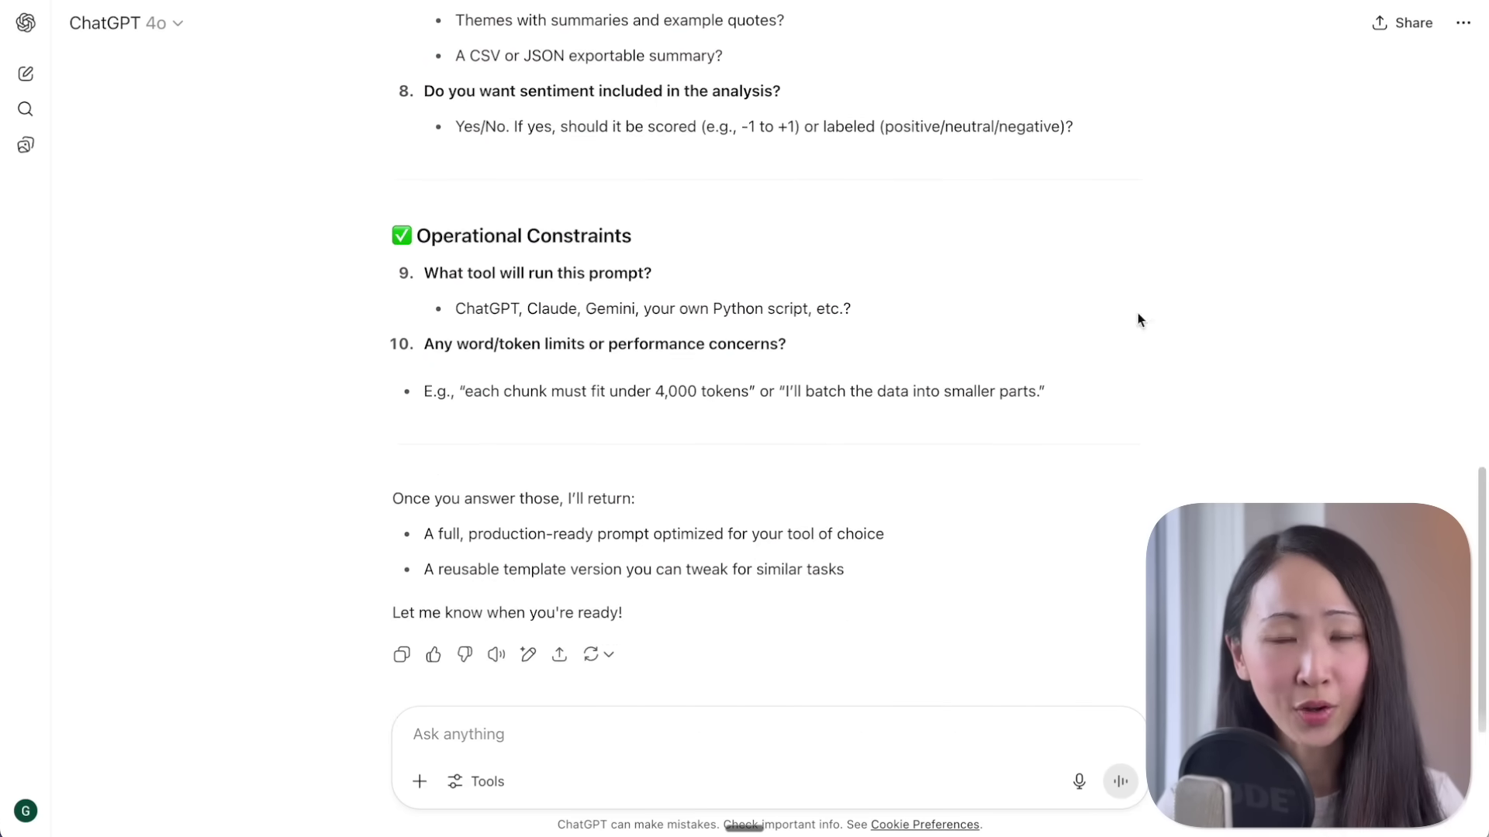
# Step: Answer its questions with the pasted numbered answers to get the production-ready prompt
pyautogui.click(773, 729)
pyautogui.write('1. csv format, structured 2. 500 3. forum comments 4. all 5. most impactful 6. No need 7. Ranked List 8. Yes')
pyautogui.press('Return')
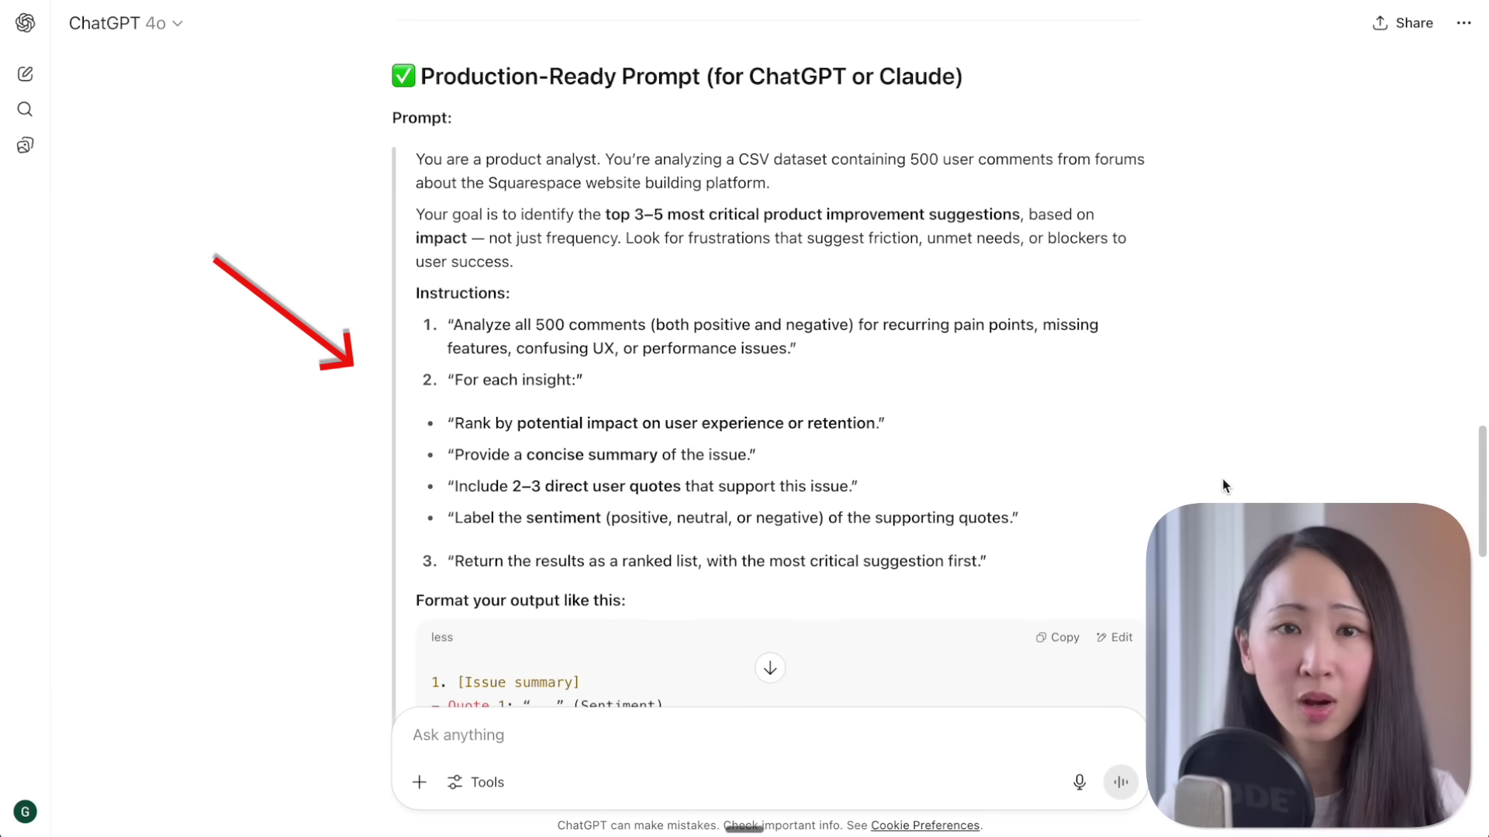
pyautogui.scroll(-4, 1484, 500)
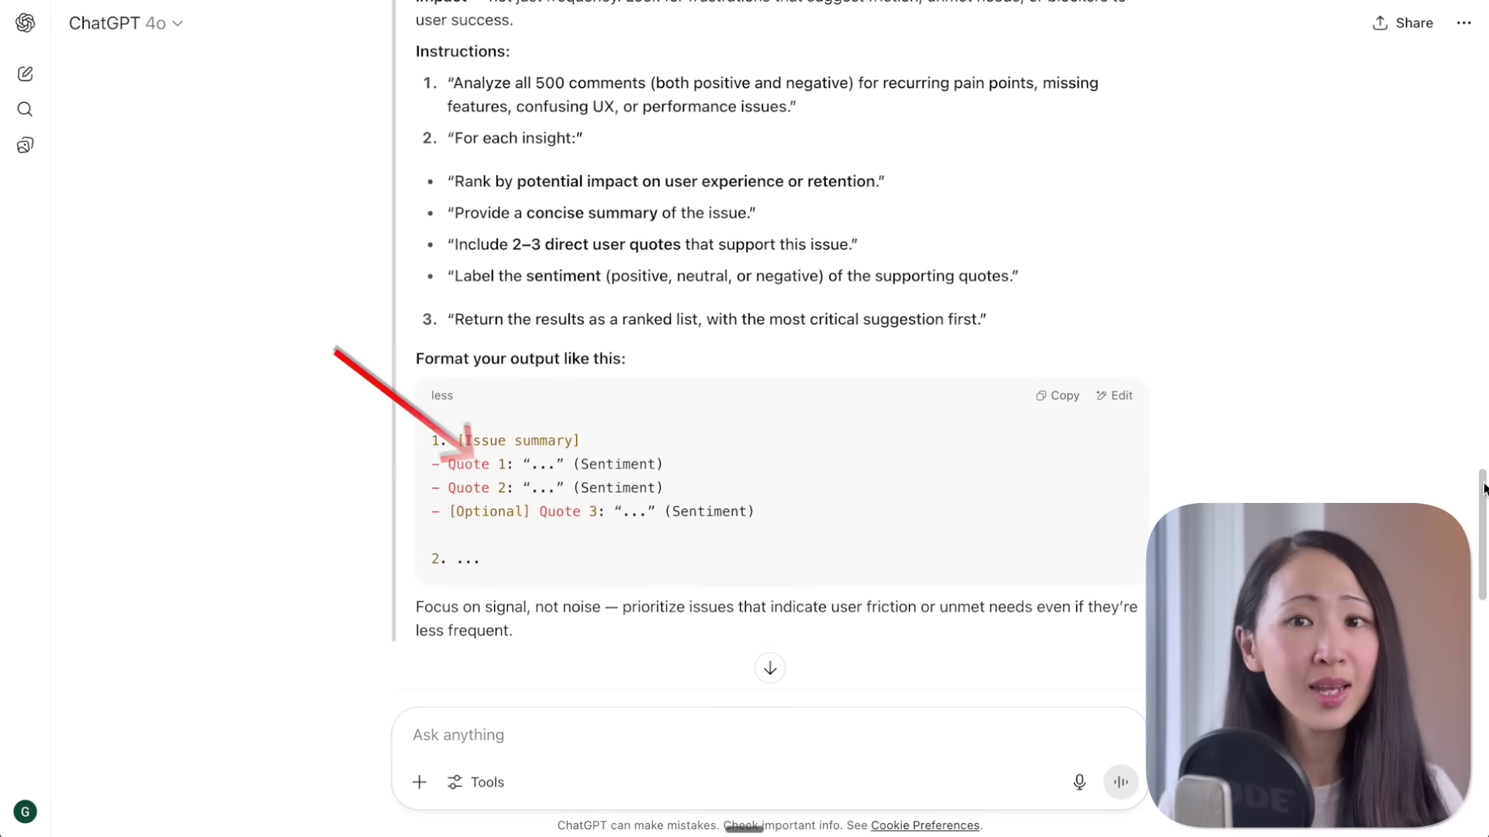
pyautogui.moveTo(1484, 500); pyautogui.dragTo(1484, 611)
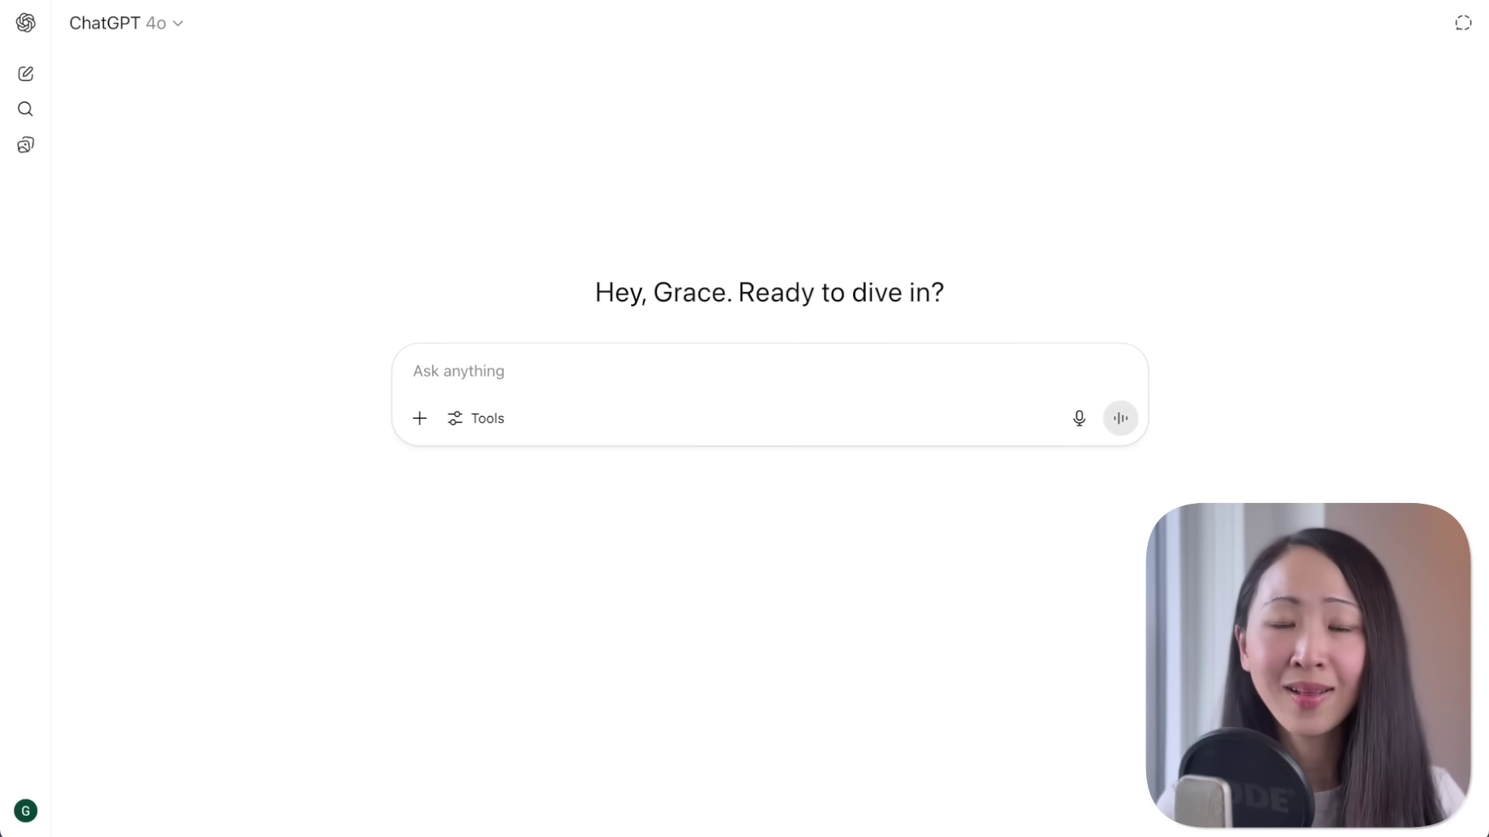
pyautogui.moveTo(1123, 448); pyautogui.dragTo(1116, 563)
# Step: Submit the analysis prompt with the Squarespace feedback CSV and scroll through the ranked suggestions
pyautogui.click(1120, 648)
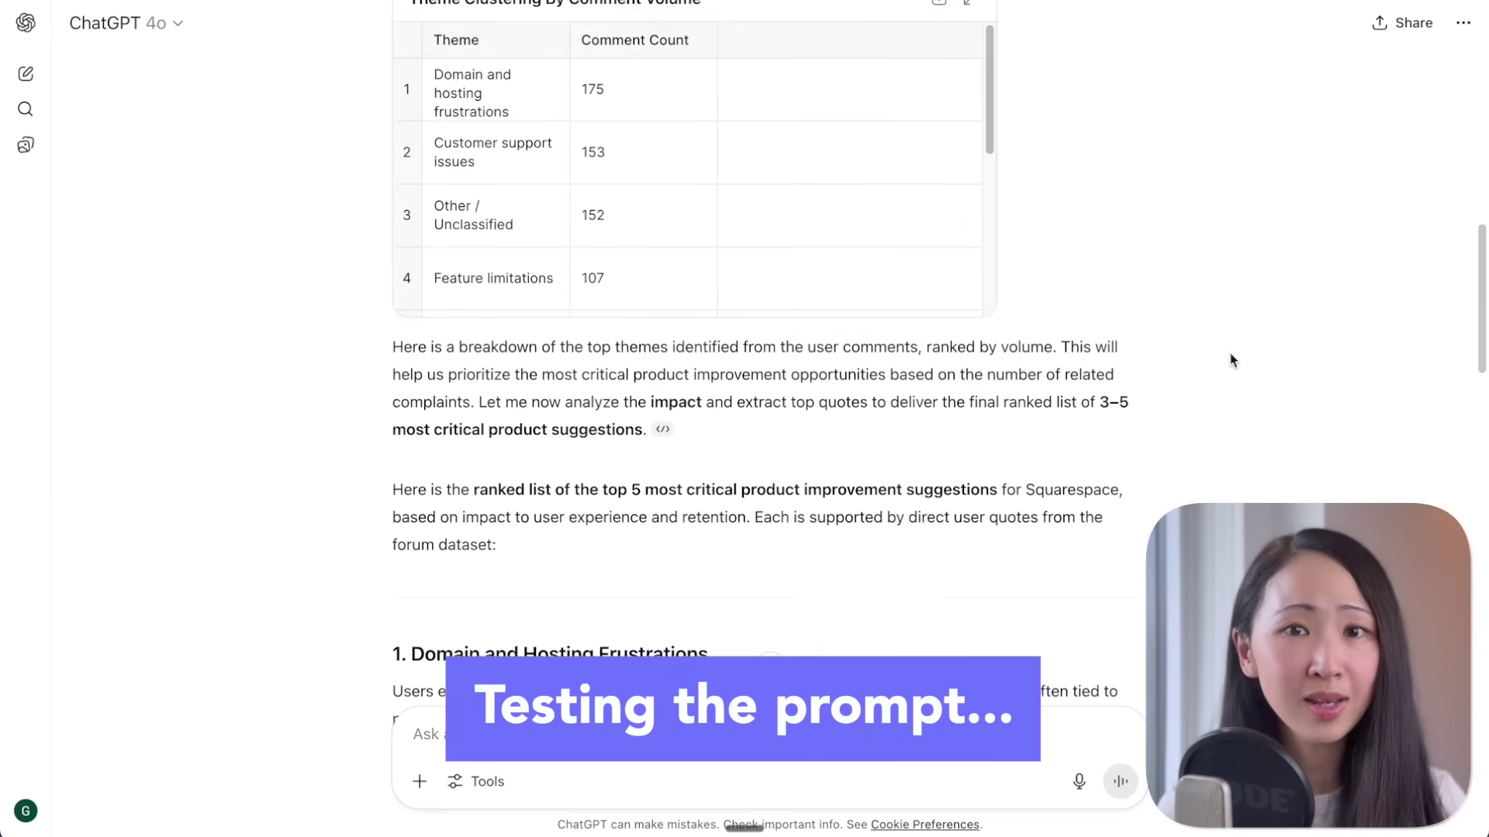
pyautogui.scroll(-4, 1229, 352)
pyautogui.scroll(-2, 1229, 352)
pyautogui.scroll(-3, 1230, 360)
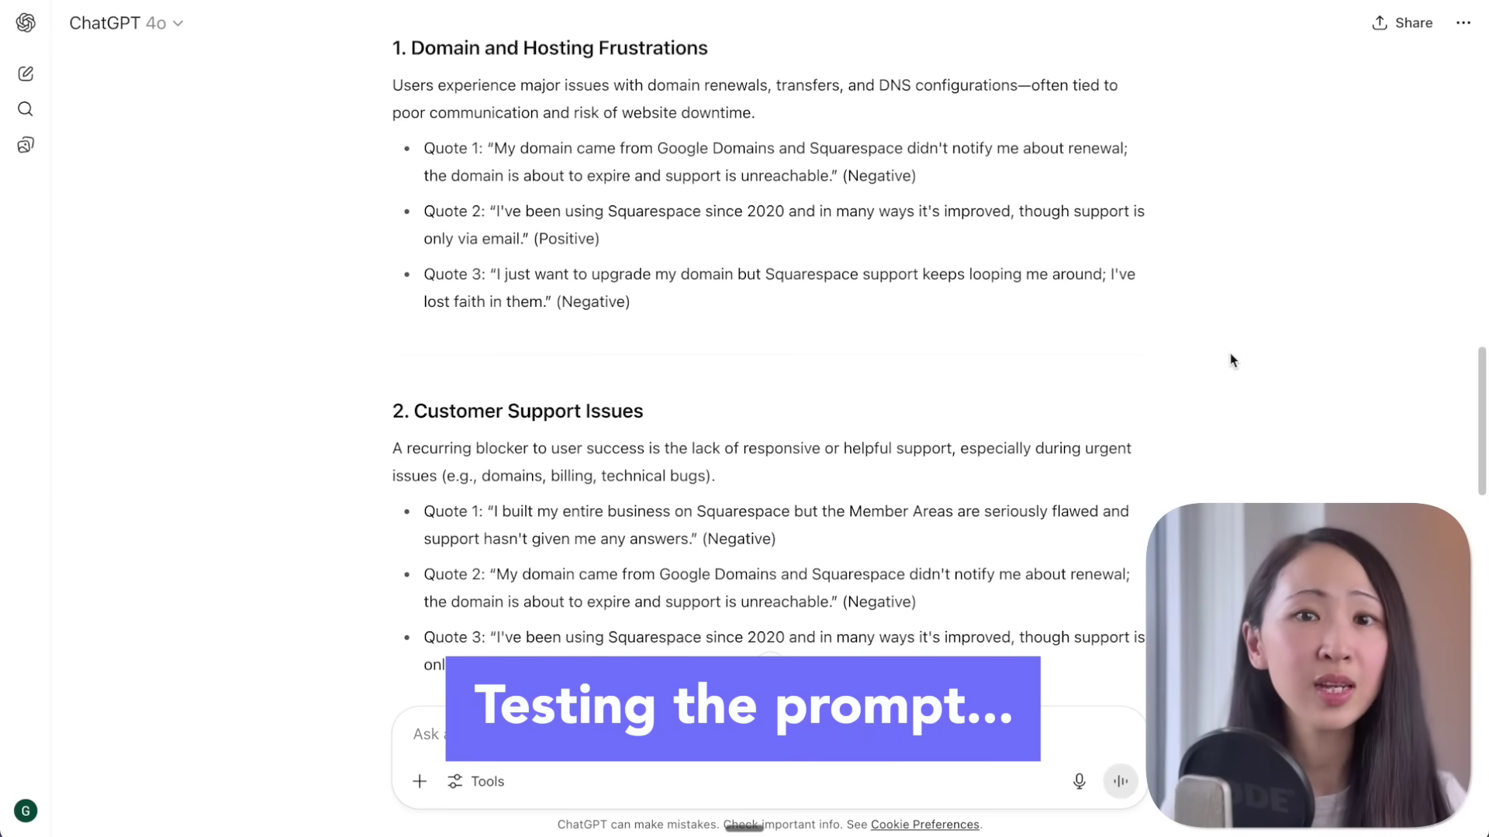
pyautogui.scroll(-1, 1337, 426)
pyautogui.scroll(-4, 1337, 426)
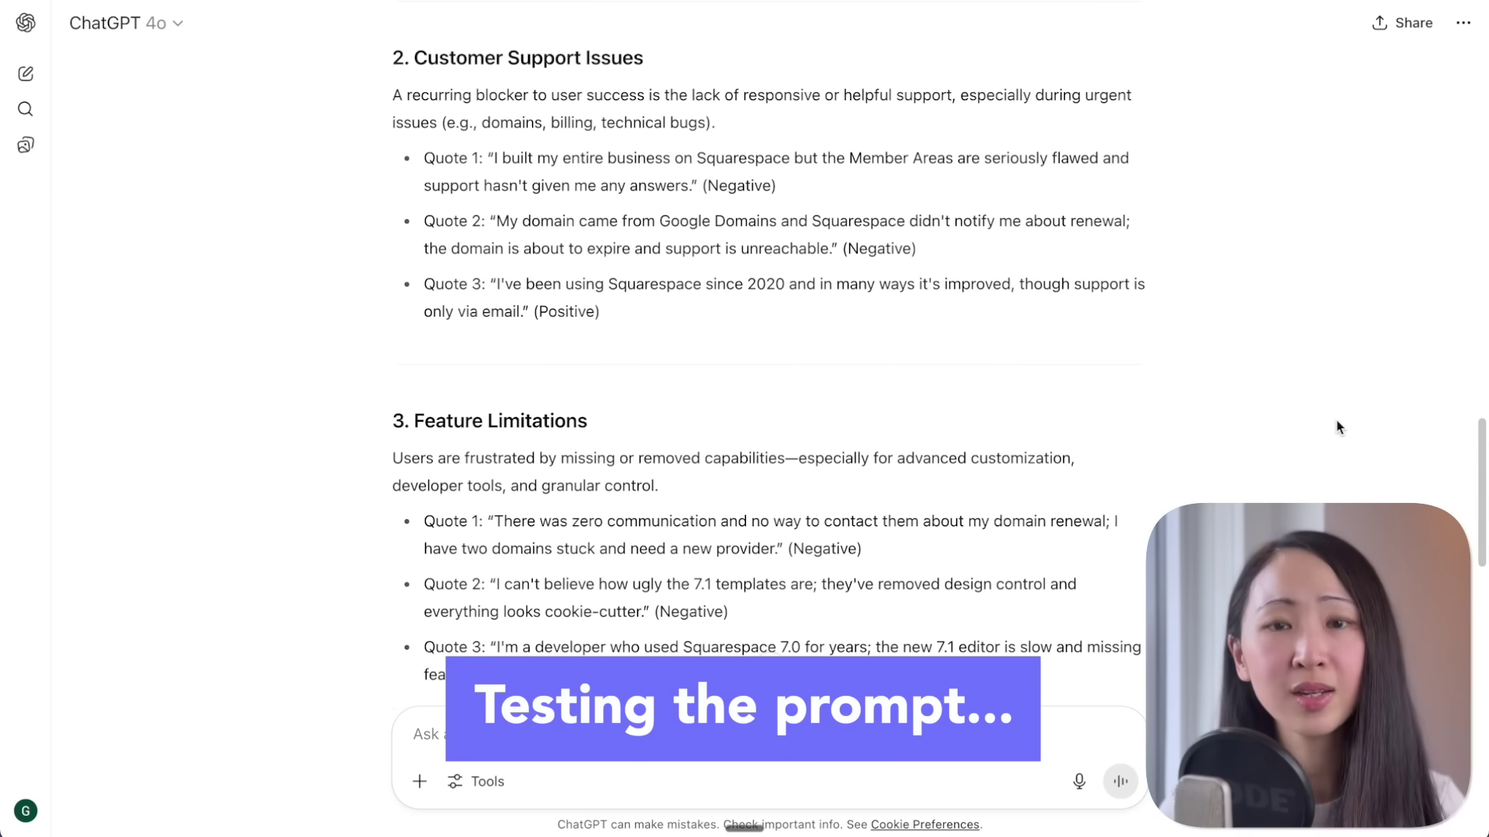
pyautogui.scroll(-1, 1337, 426)
pyautogui.scroll(-4, 1337, 427)
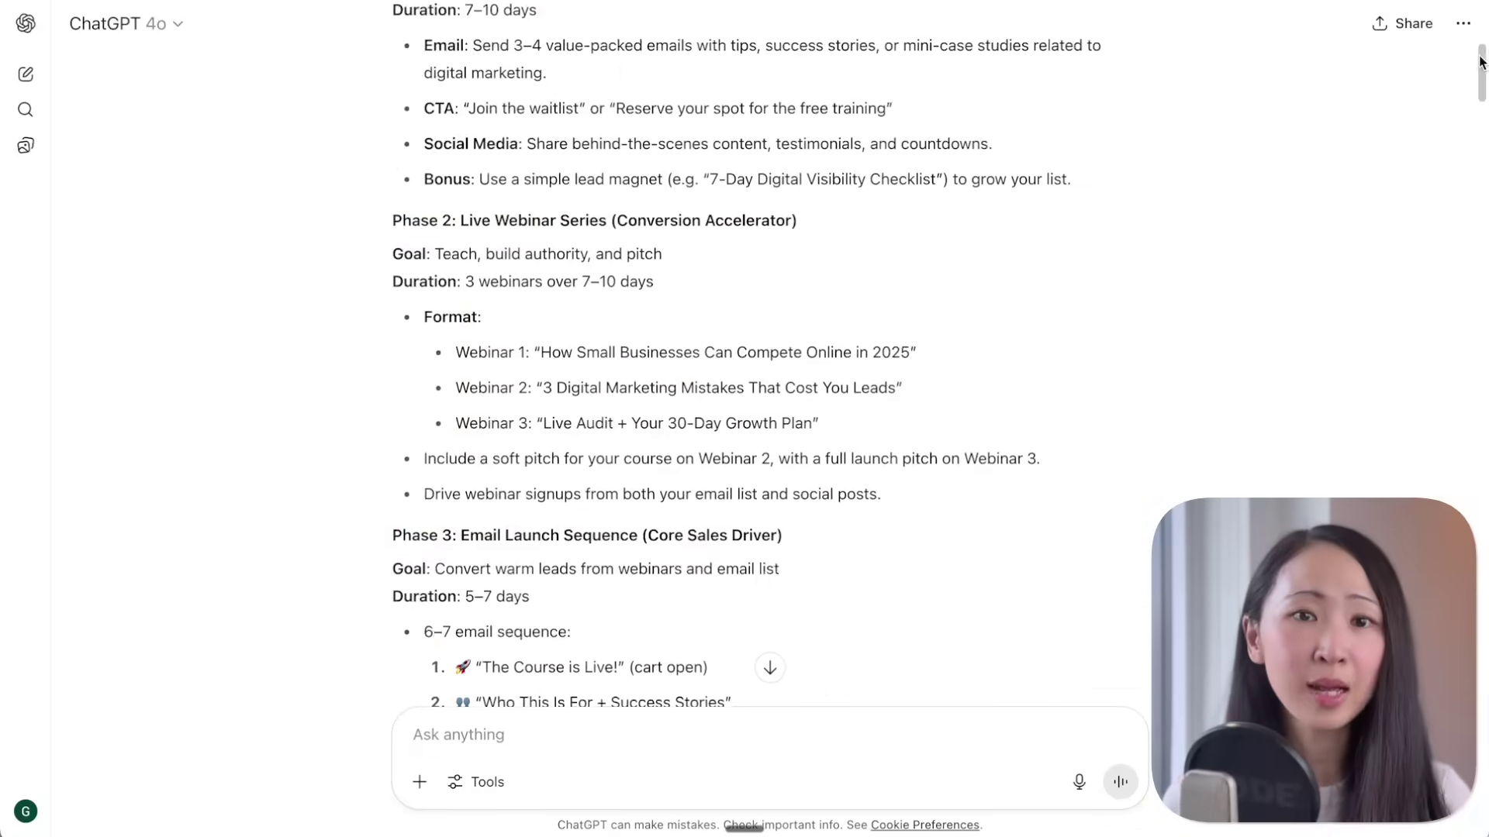
# Step: Send the 'Review our entire conversation…' request and scroll through the launch-plan template
pyautogui.moveTo(1481, 62); pyautogui.dragTo(1479, 719)
pyautogui.write('Review our entire conversation about launching my digital marketing course. Extract the strategic framework and create a copy-paste reusable prompt template that could generate a similar high-quality launch plan for any online course or digital product in the future.')
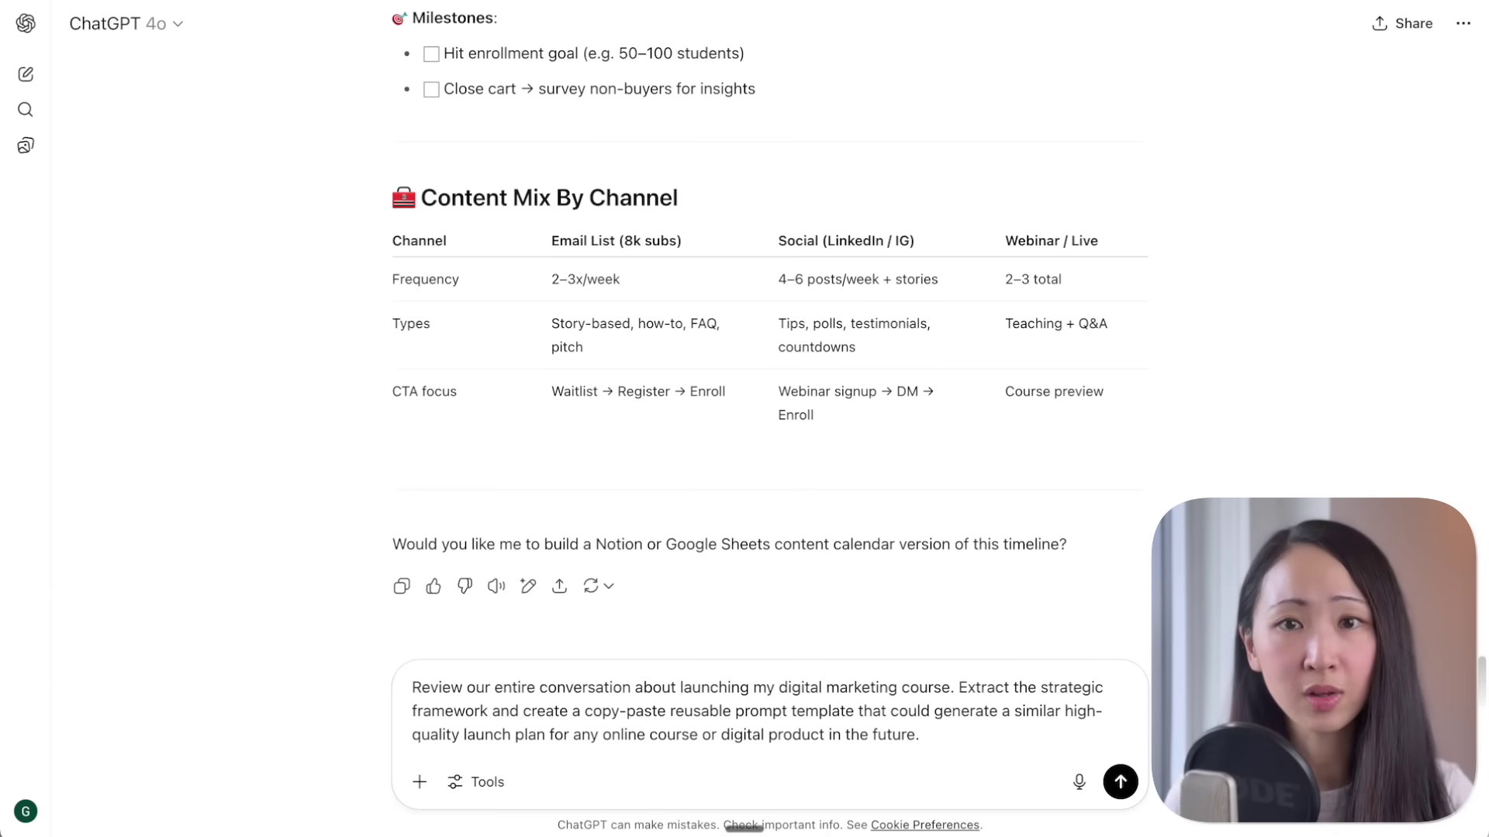
pyautogui.press('Return')
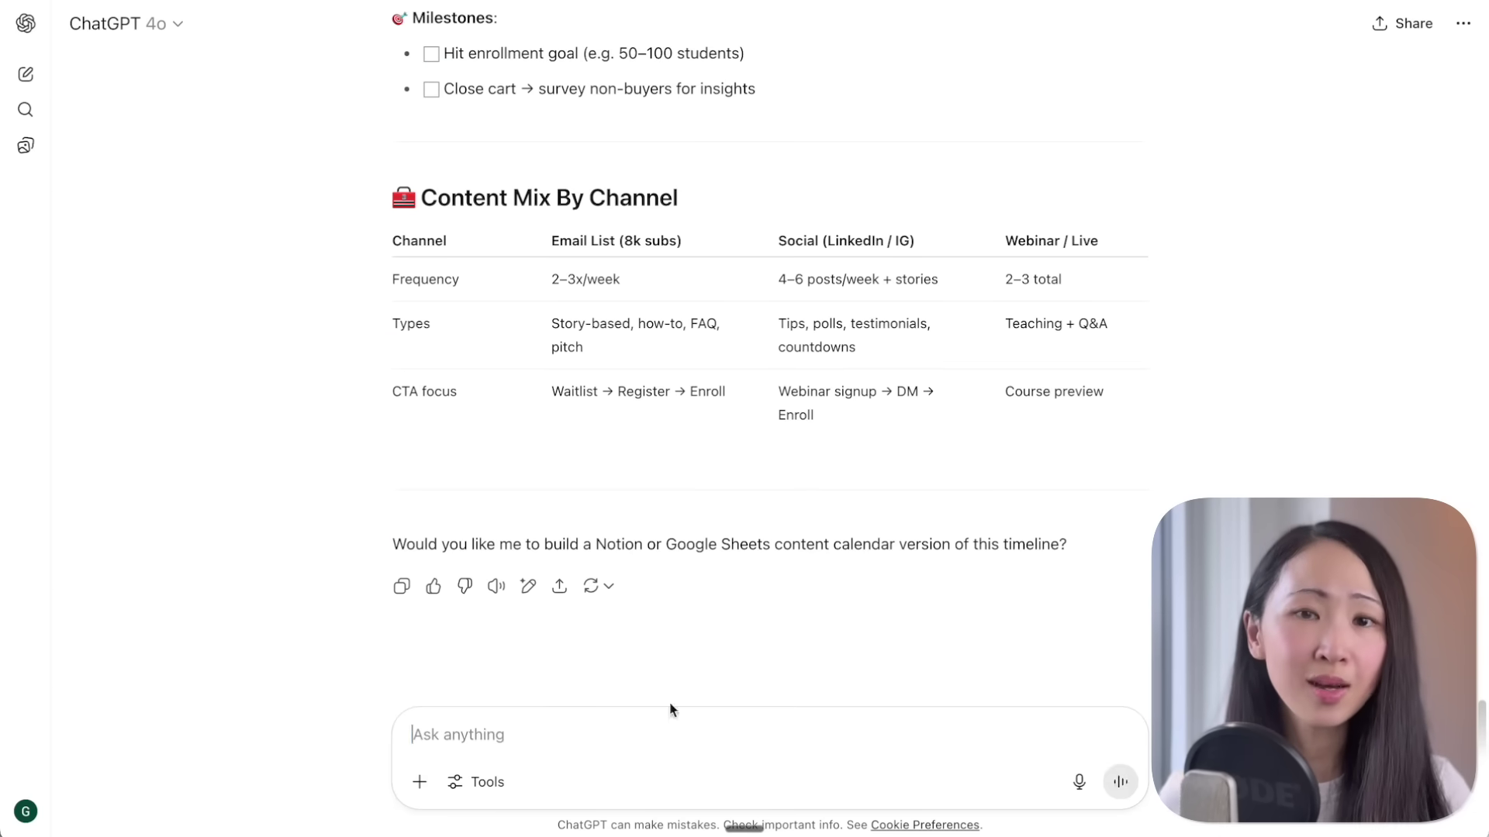
pyautogui.scroll(-3, 1481, 653)
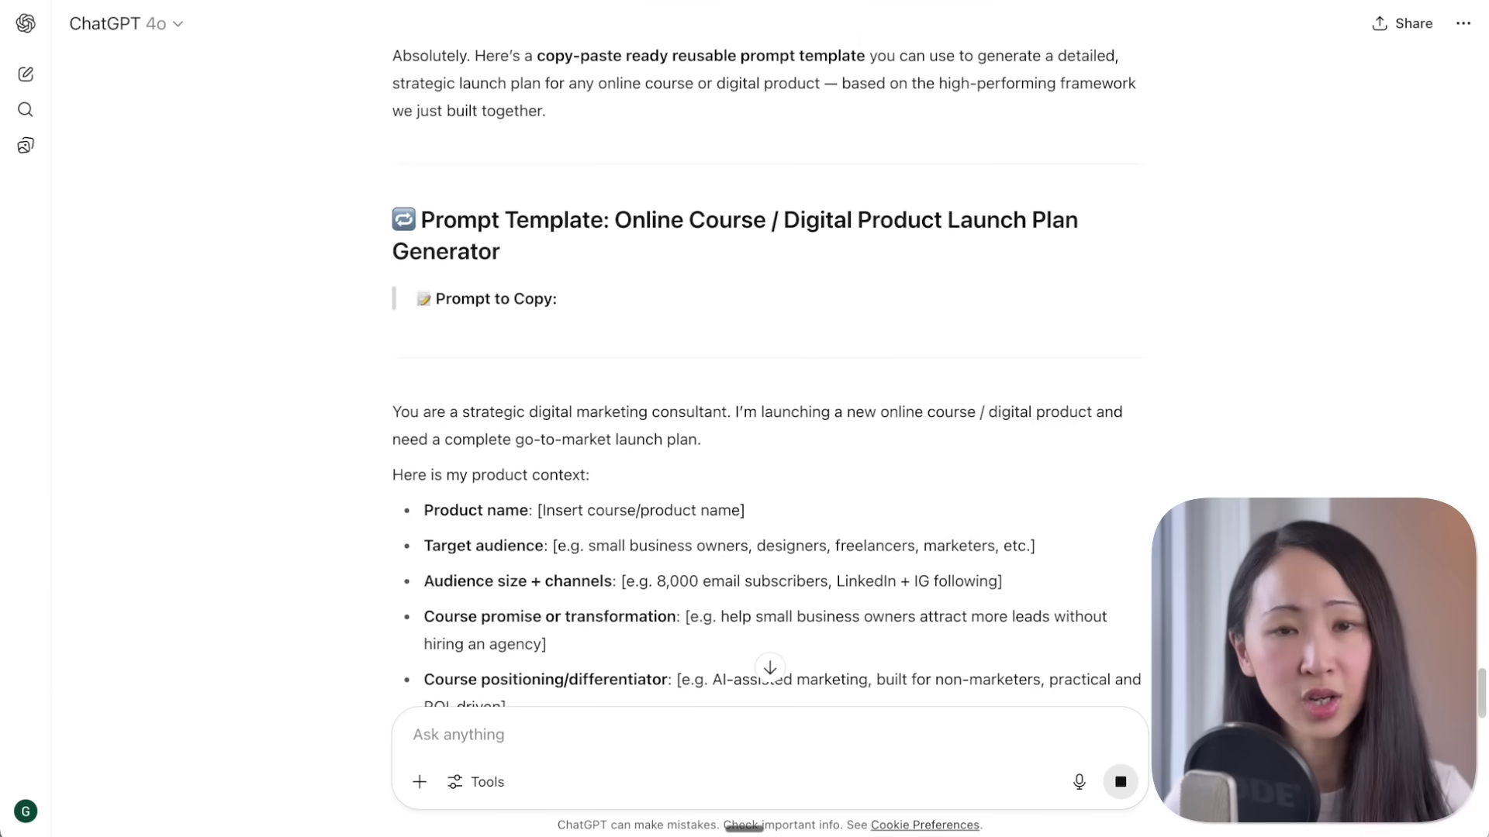
pyautogui.scroll(-2, 1481, 654)
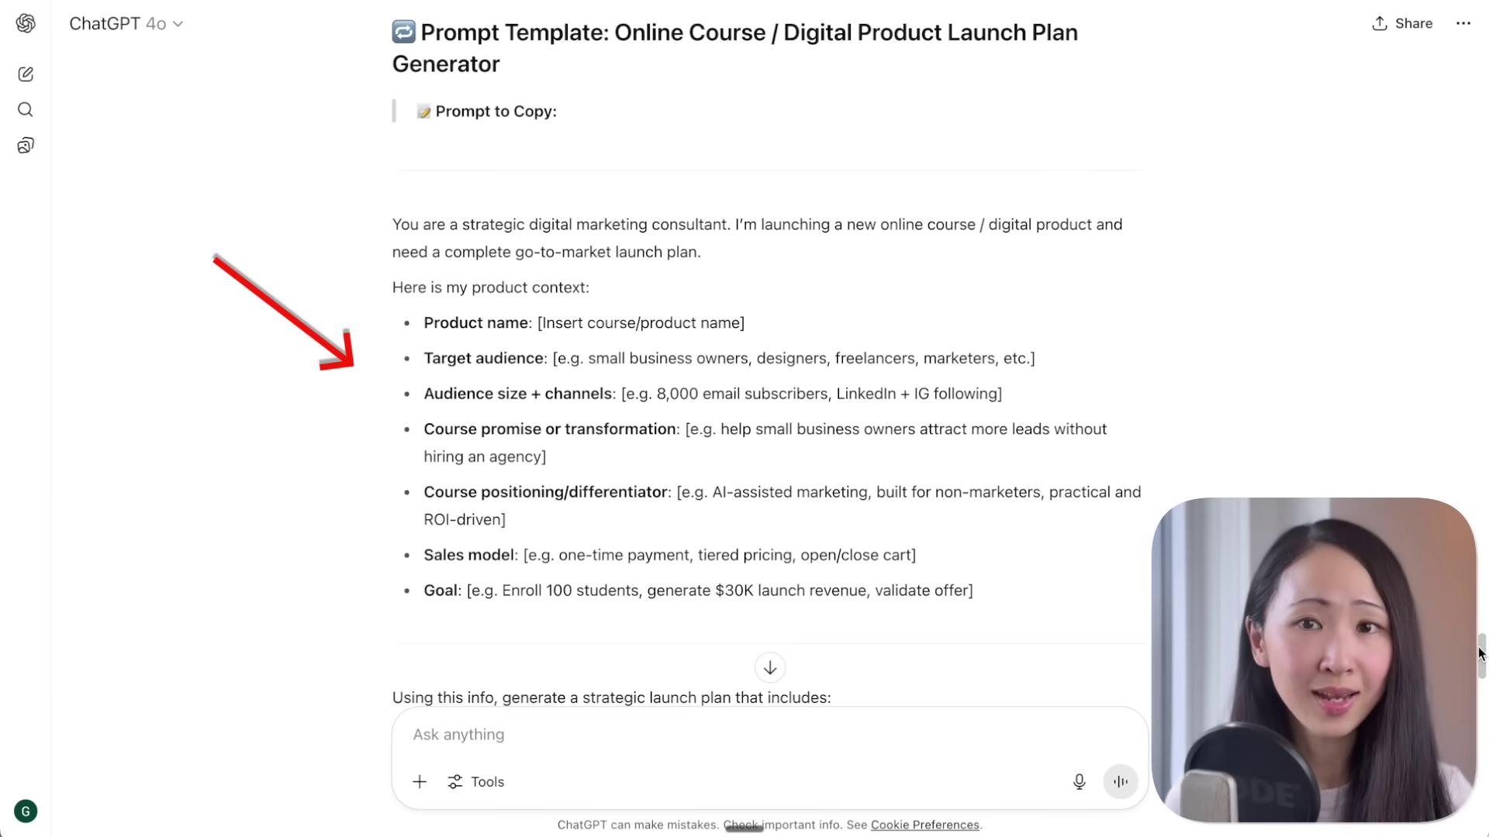
pyautogui.moveTo(1481, 653); pyautogui.dragTo(1481, 699)
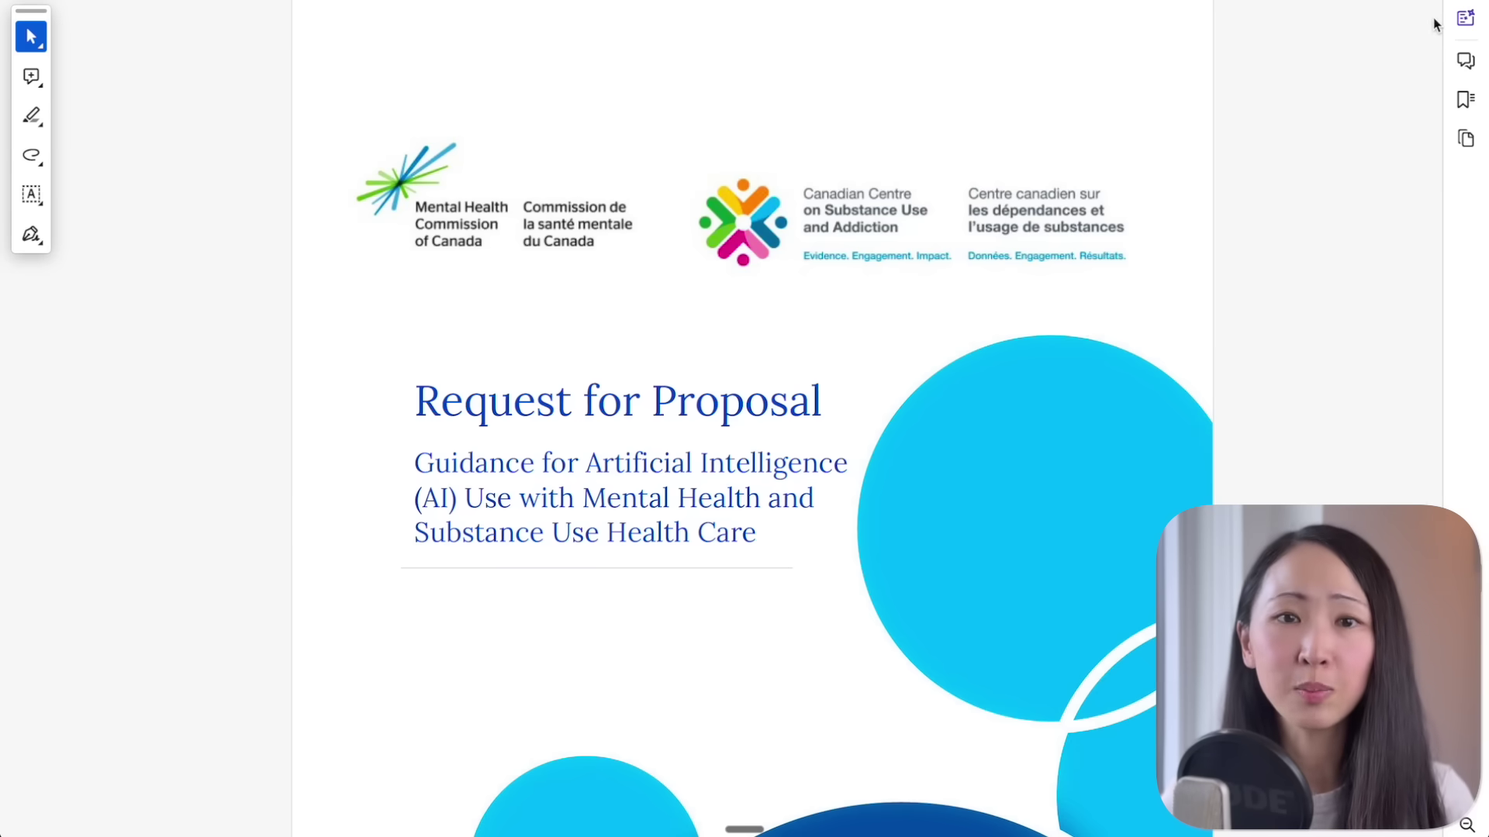
pyautogui.moveTo(1433, 34); pyautogui.dragTo(1434, 475)
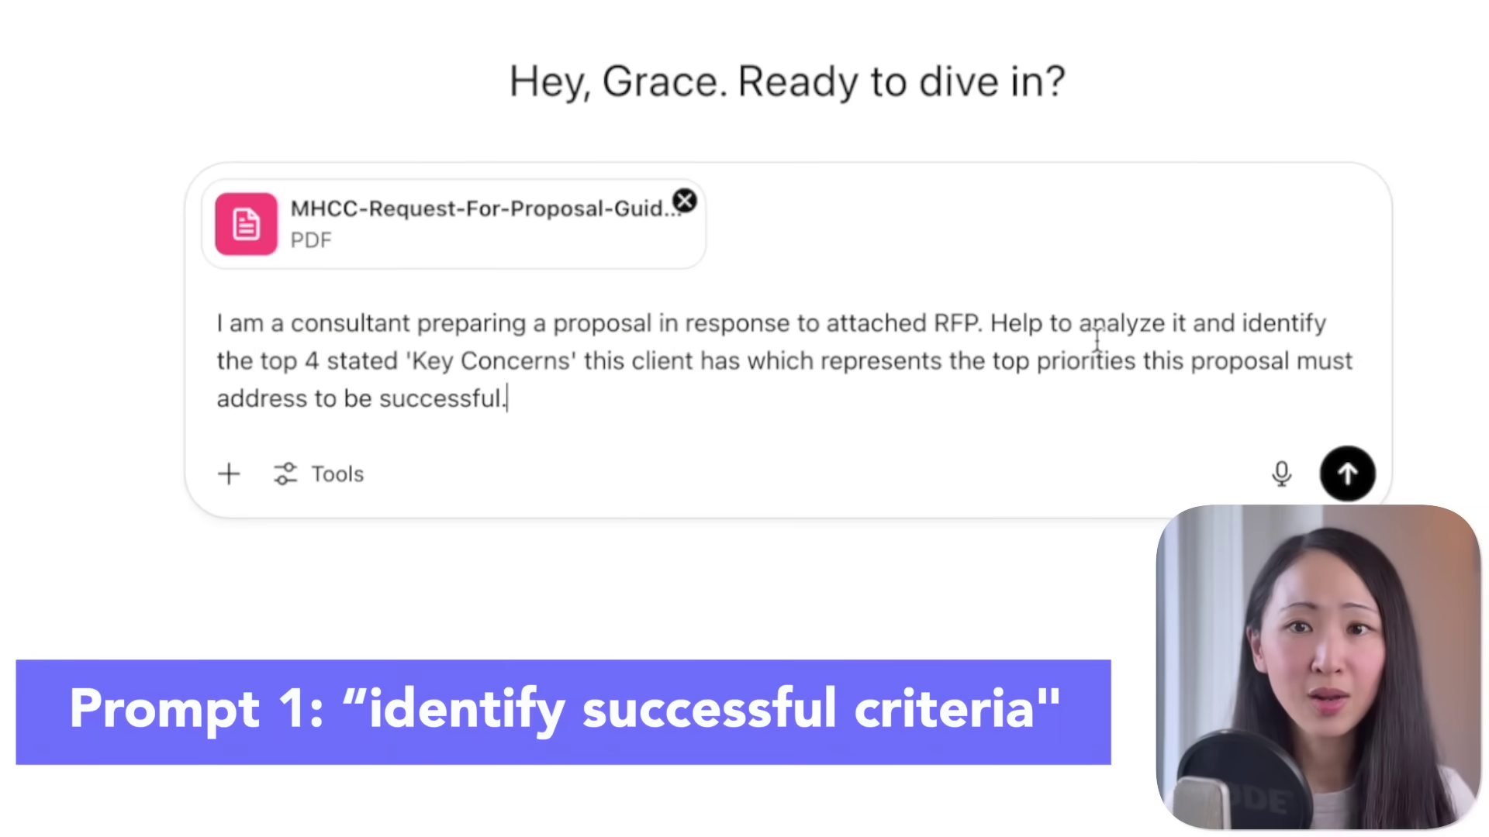
# Step: Send the RFP key-concerns prompt with the PDF, then request an Accenture-framed proposal narrative
pyautogui.click(1347, 473)
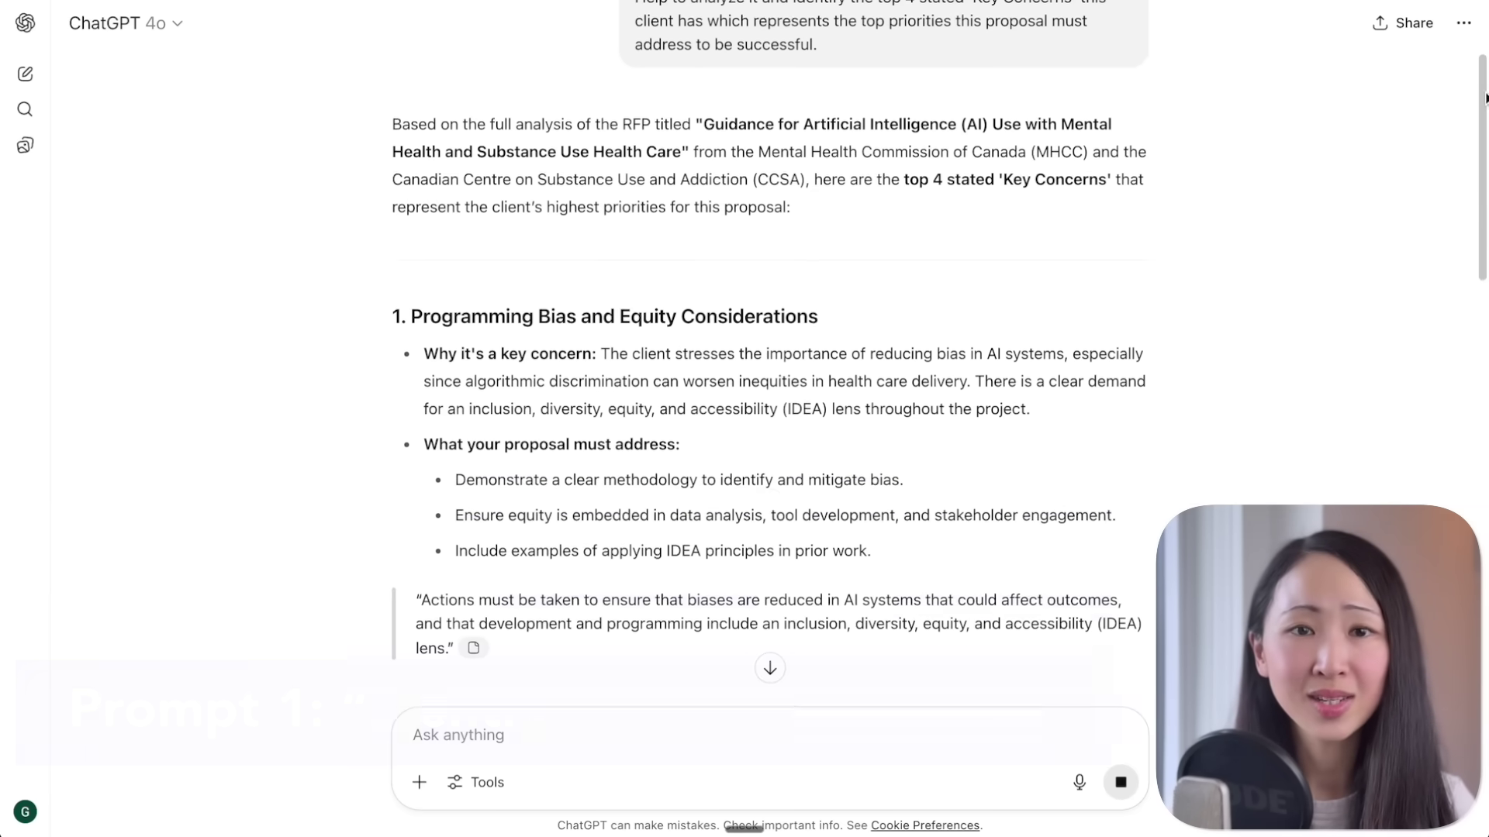
pyautogui.moveTo(1485, 97); pyautogui.dragTo(1484, 405)
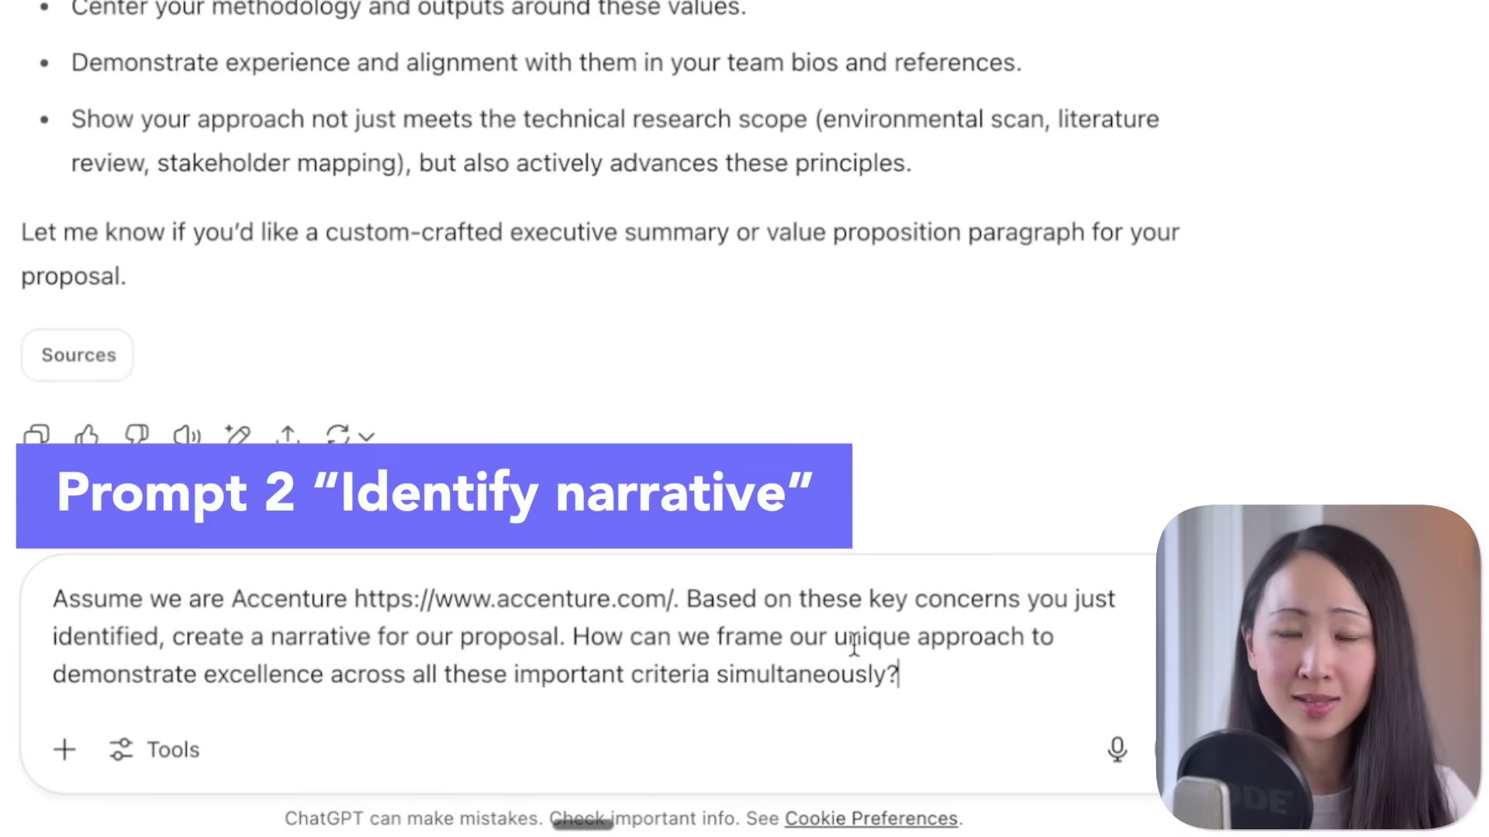
pyautogui.press('Return')
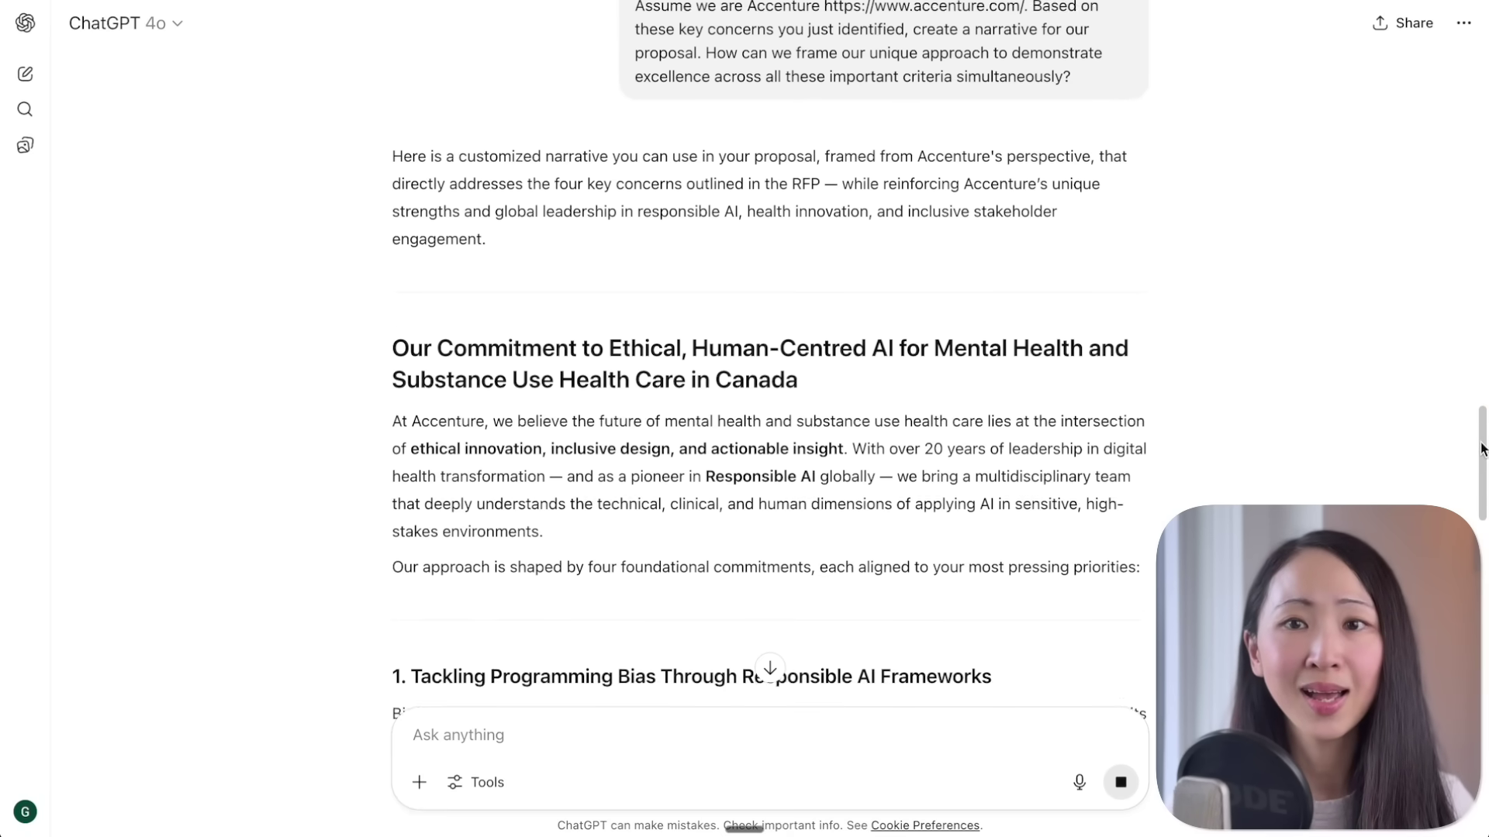
# Step: Read through the Accenture proposal narrative covering the RFP's four key concerns
pyautogui.scroll(-4, 1481, 457)
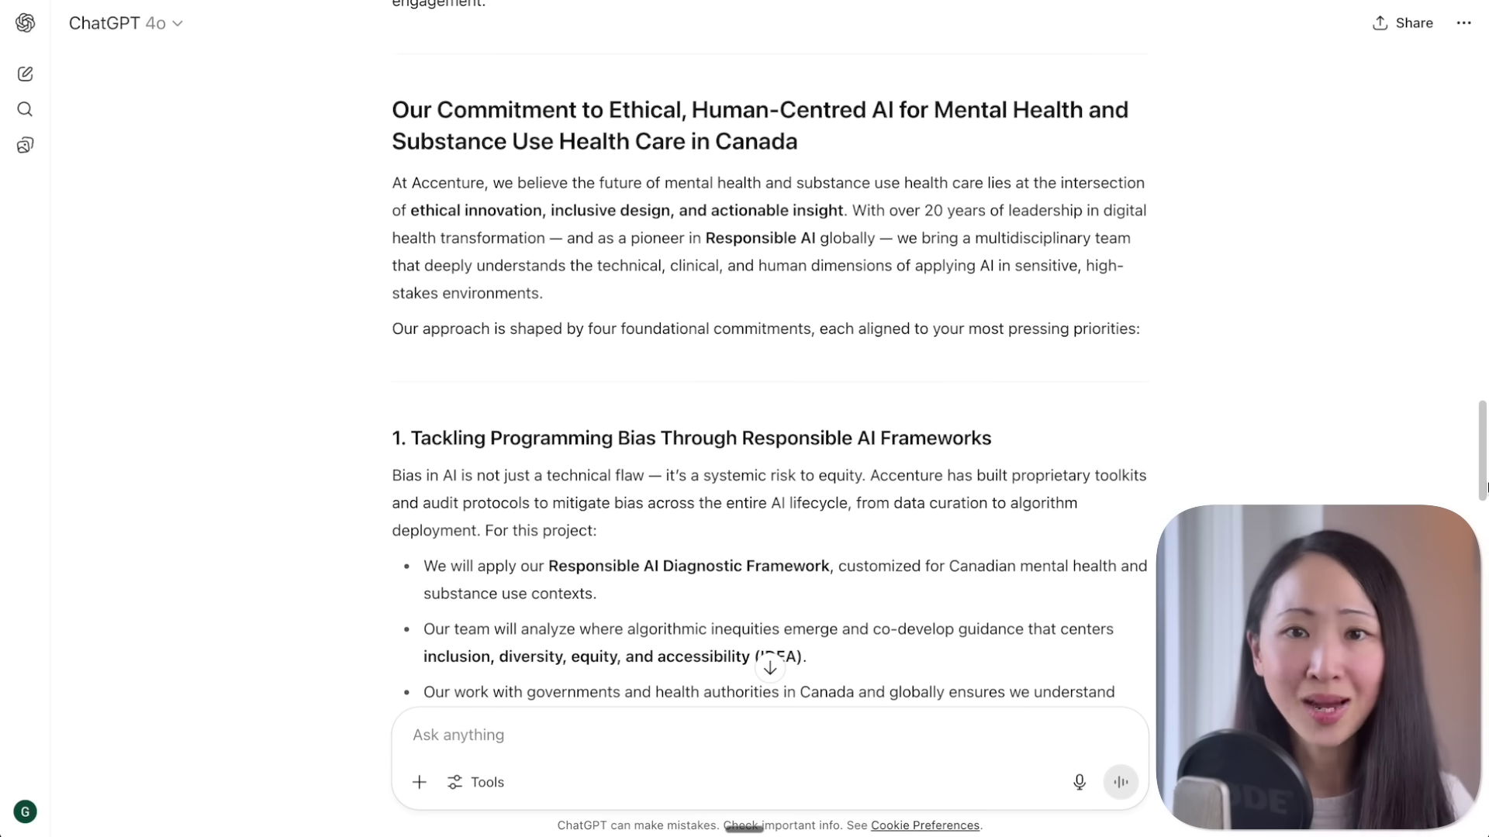
pyautogui.scroll(-4, 1485, 487)
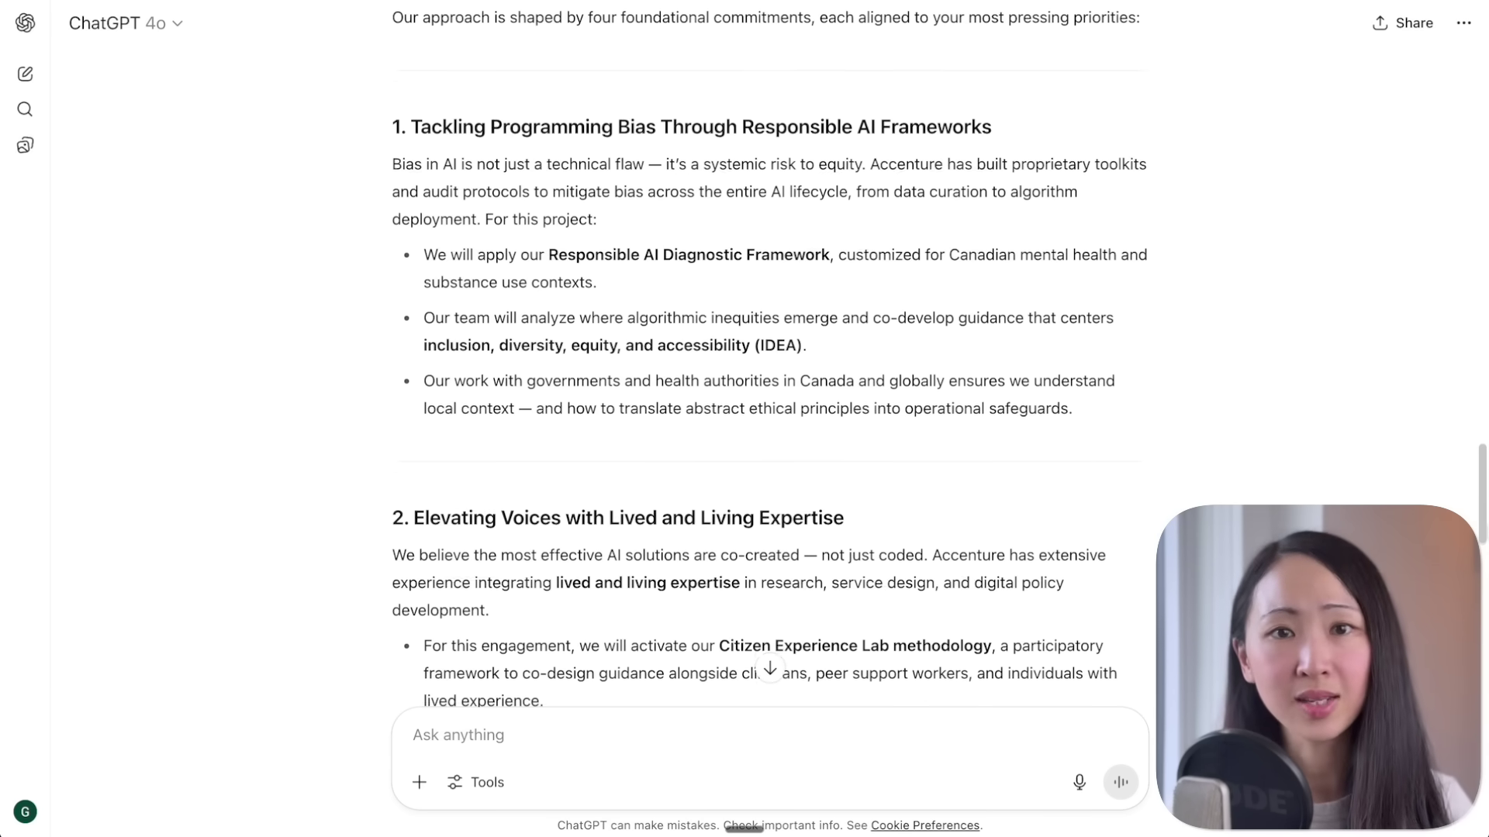
pyautogui.scroll(-2, 769, 357)
pyautogui.scroll(-4, 769, 356)
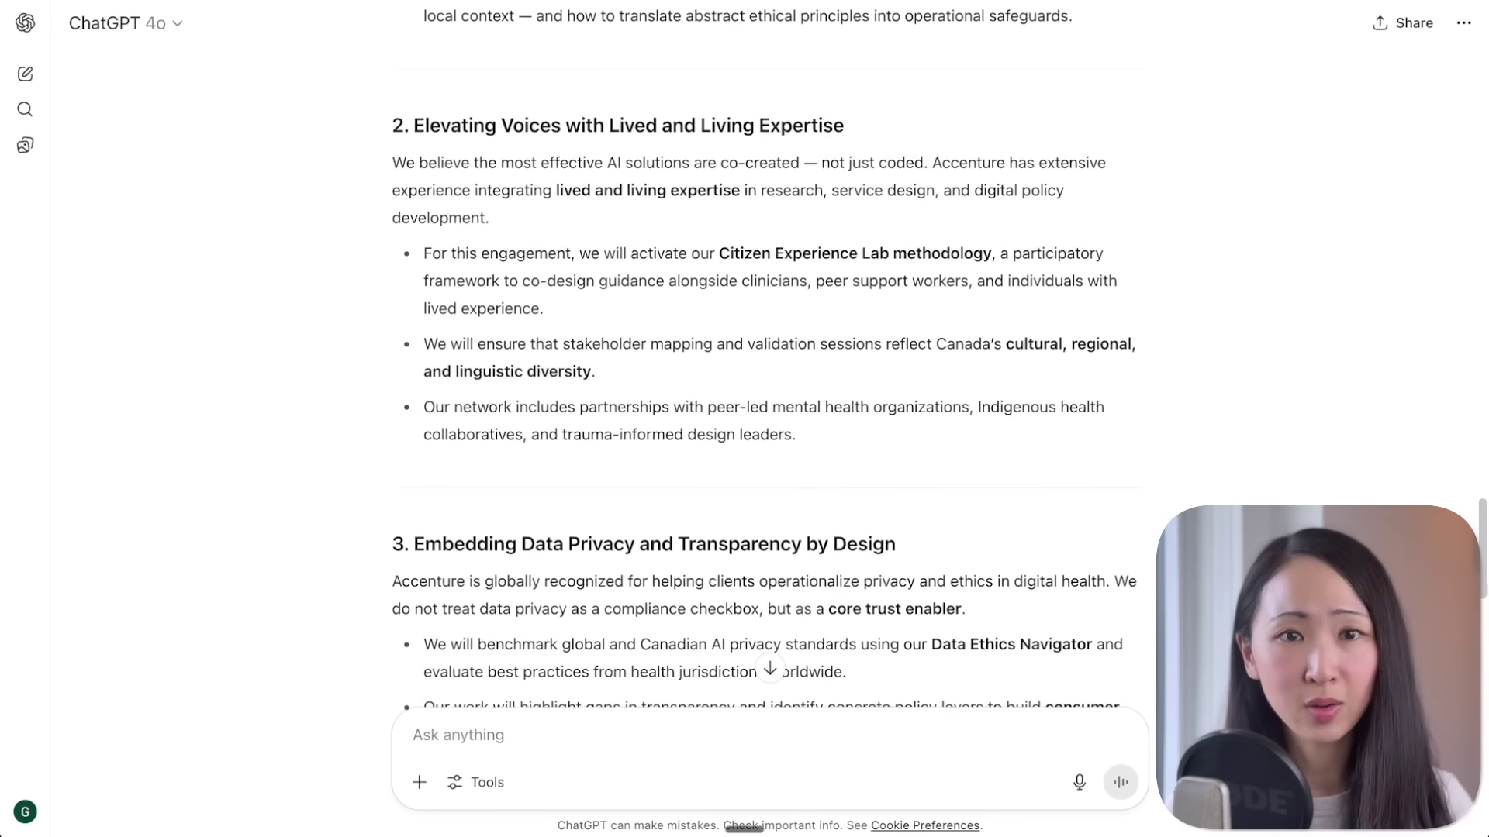
pyautogui.scroll(-3, 769, 357)
pyautogui.scroll(-2, 769, 357)
pyautogui.scroll(-3, 769, 357)
pyautogui.scroll(-3, 769, 357)
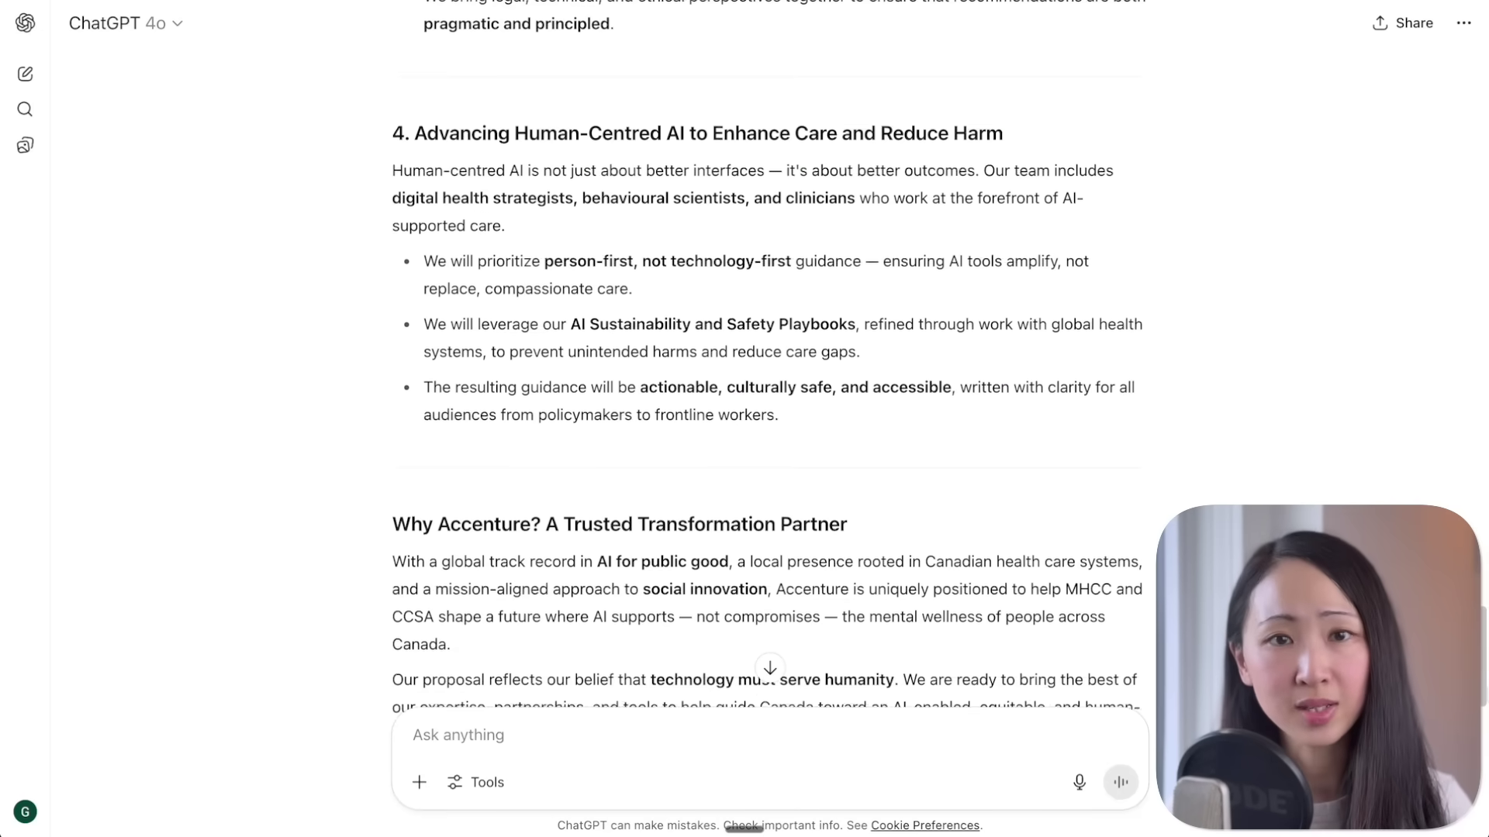
pyautogui.scroll(-2, 770, 357)
pyautogui.scroll(-3, 769, 357)
# Step: Ask ChatGPT to draft the proposal's Methodology section from the established narrative
pyautogui.write("Using this narrative just established, draft the 'Methodology' section of our proposal. This section is worth 20% of the evaluation score.")
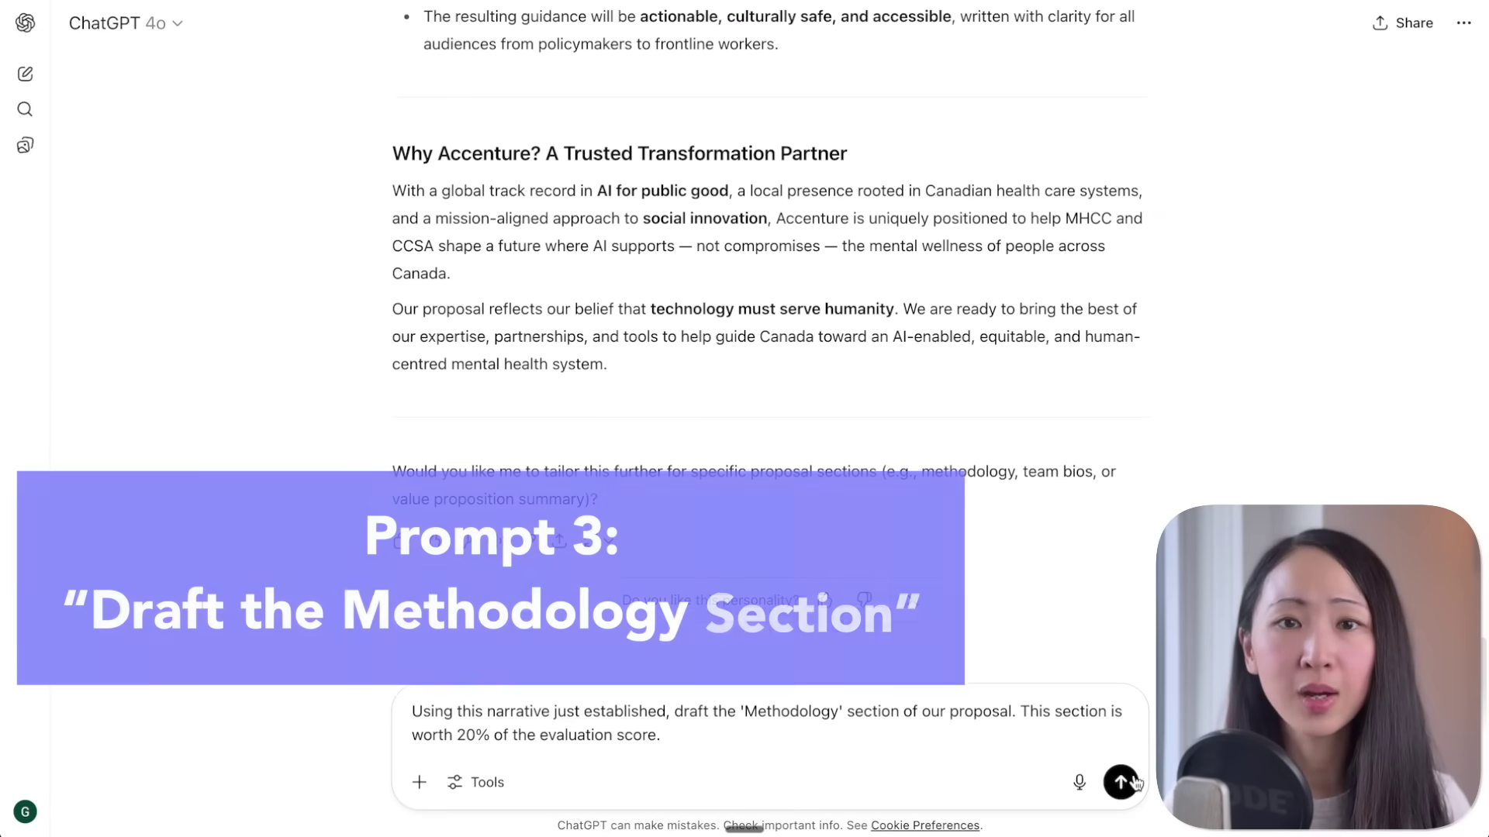
pyautogui.press('Return')
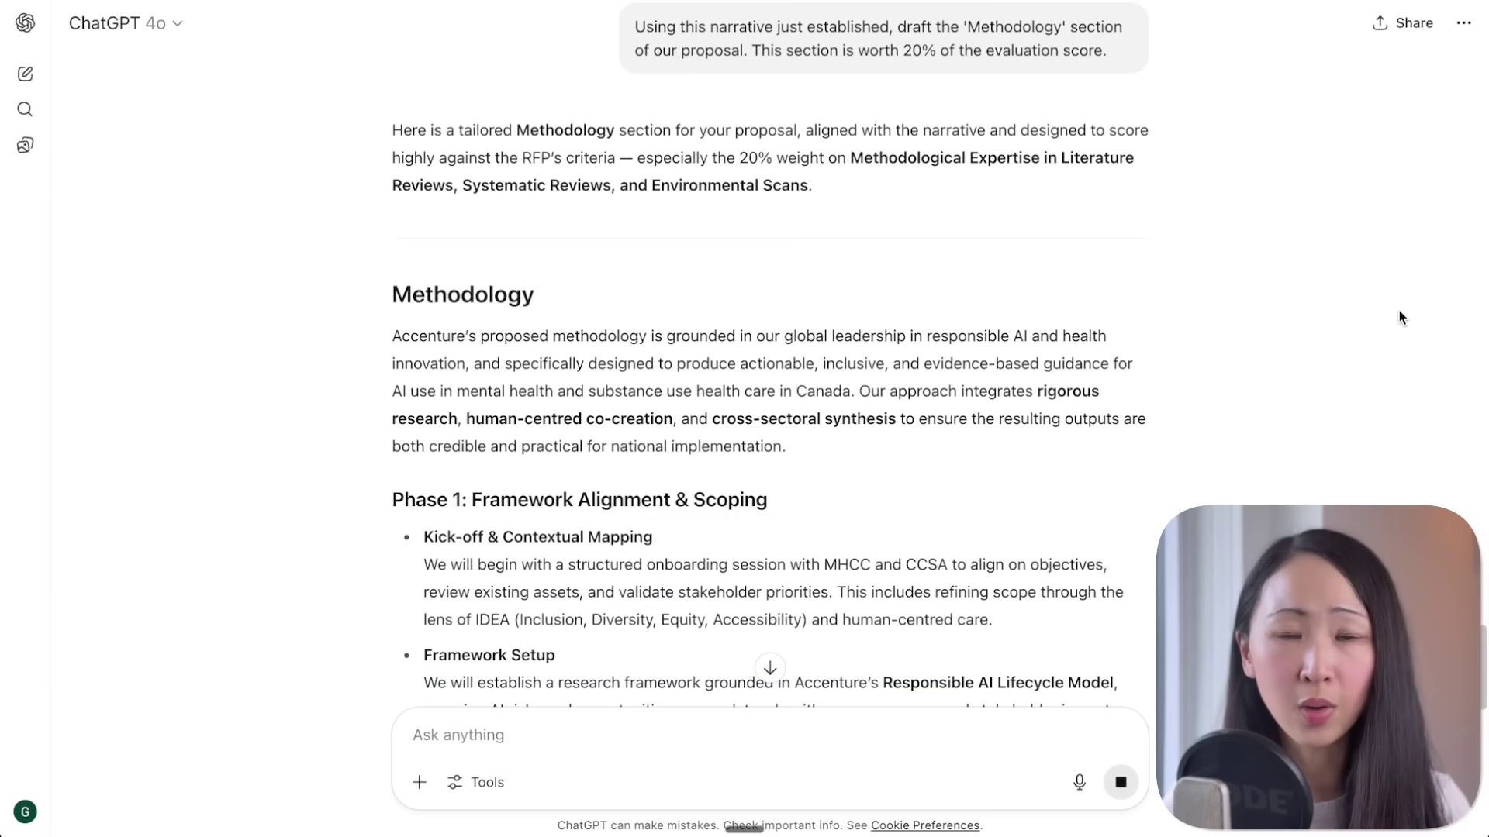
pyautogui.scroll(-1, 1399, 314)
pyautogui.scroll(-2, 1395, 355)
pyautogui.scroll(-2, 1397, 371)
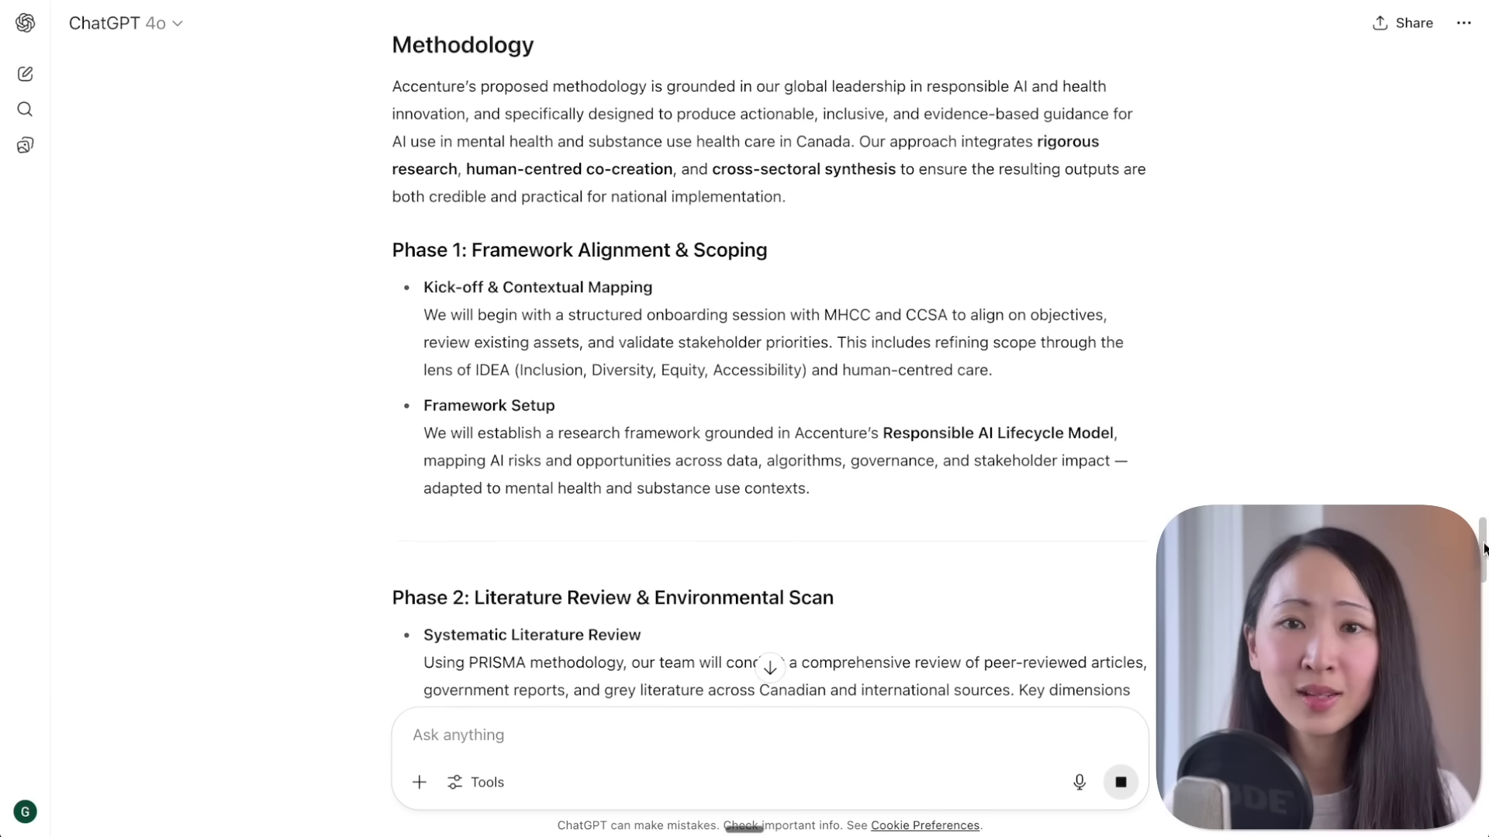
# Step: Review the generated four-phase Methodology and its cross-cutting elements
pyautogui.scroll(-1, 1482, 569)
pyautogui.scroll(-1, 1482, 559)
pyautogui.scroll(-1, 1483, 549)
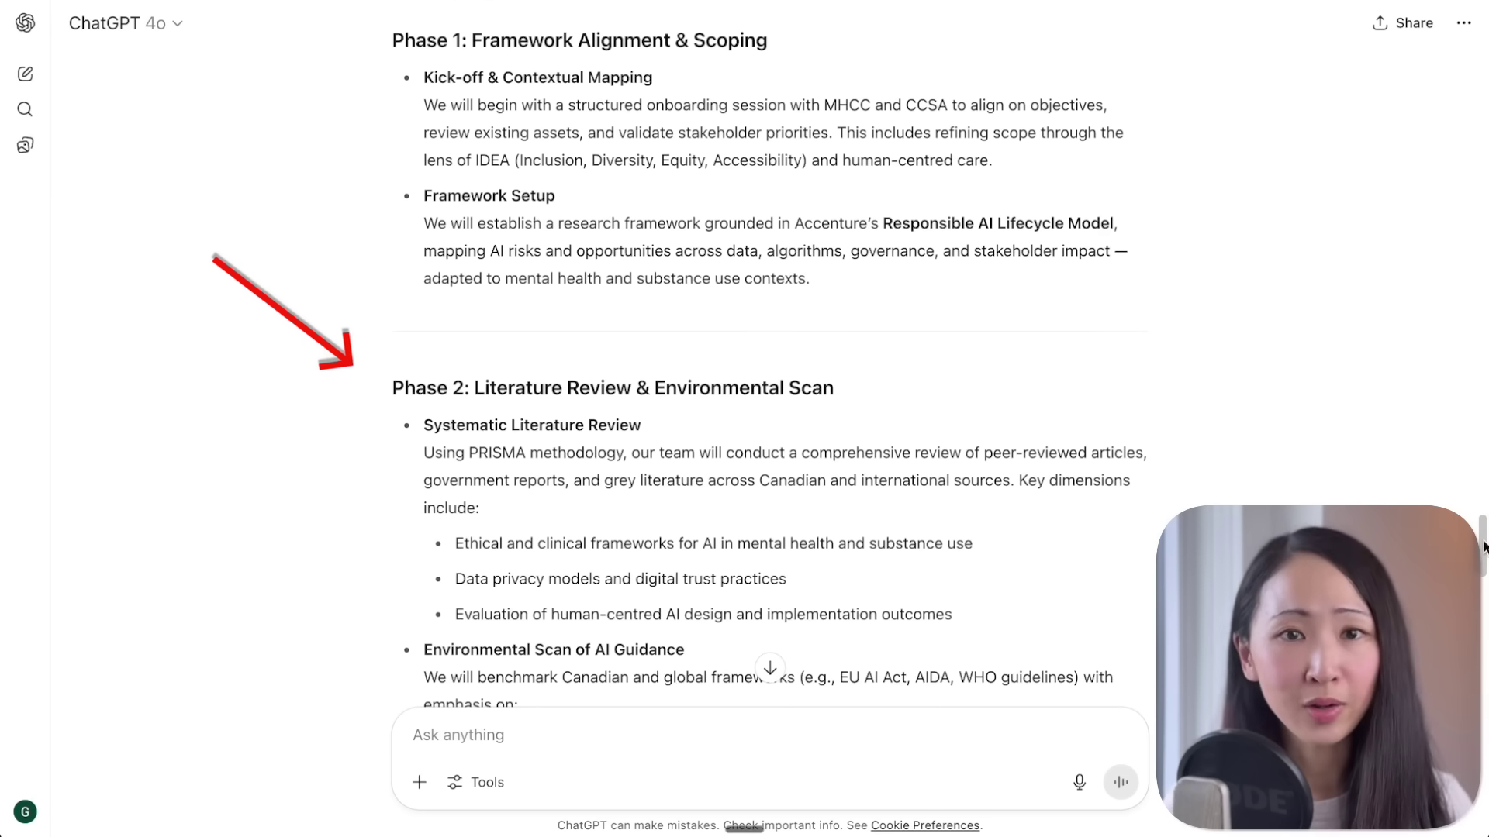
pyautogui.scroll(-2, 1483, 546)
pyautogui.scroll(-2, 1483, 547)
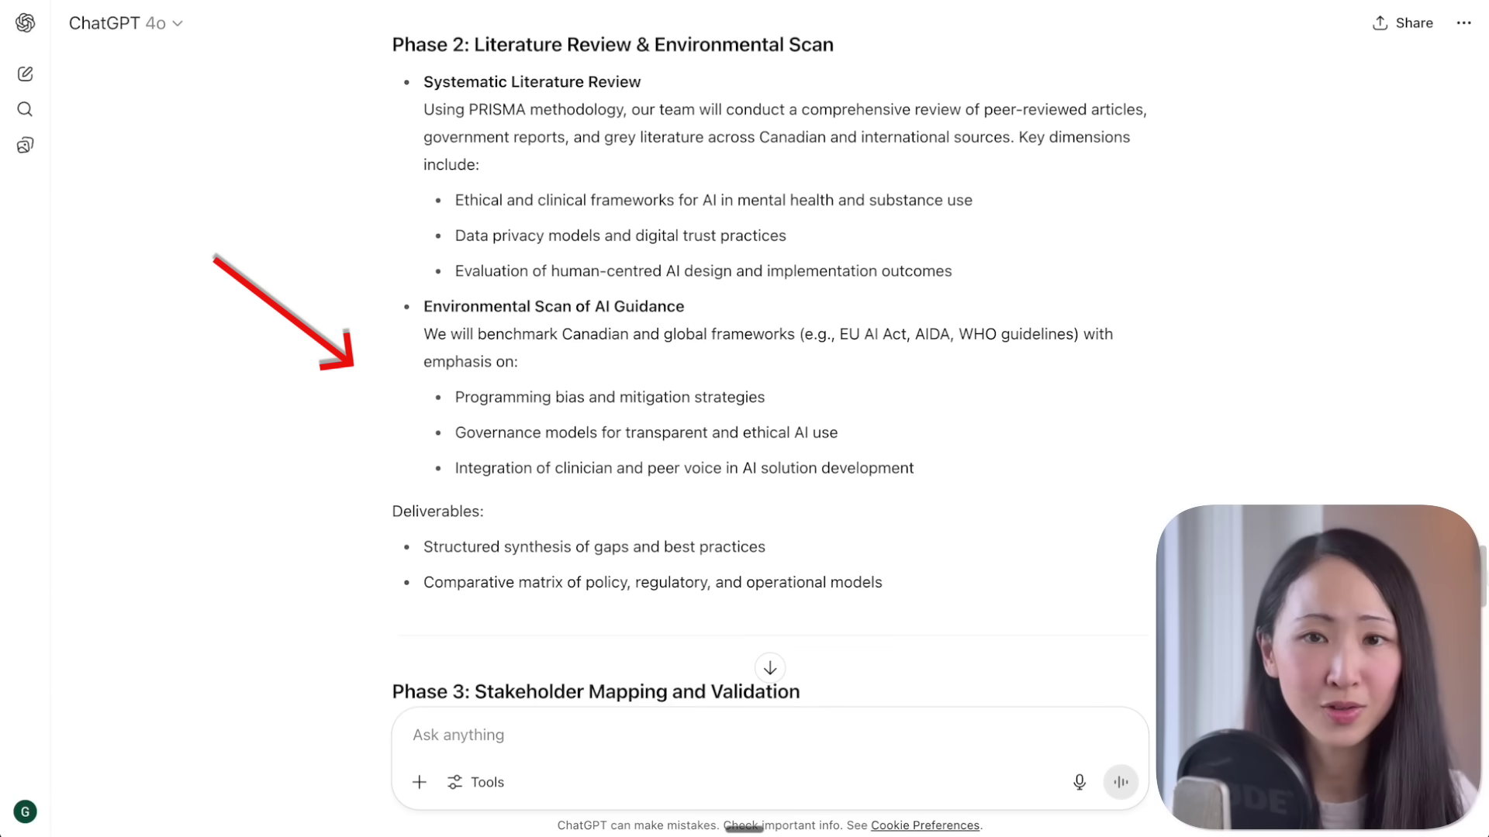
pyautogui.scroll(-2, 1483, 546)
pyautogui.scroll(-1, 1484, 547)
pyautogui.scroll(-4, 1483, 547)
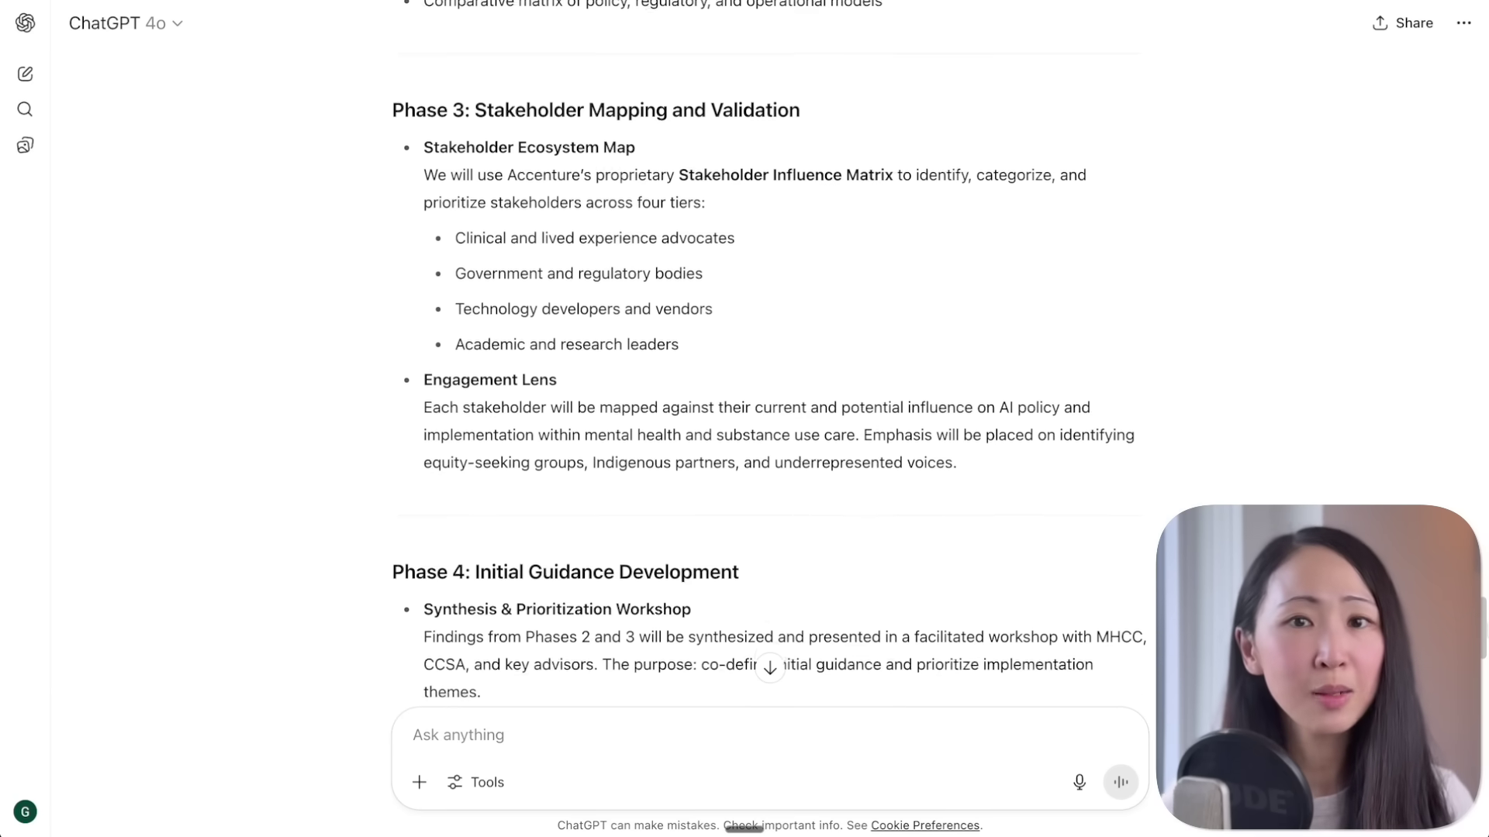
pyautogui.scroll(-1, 1483, 546)
pyautogui.scroll(-1, 770, 354)
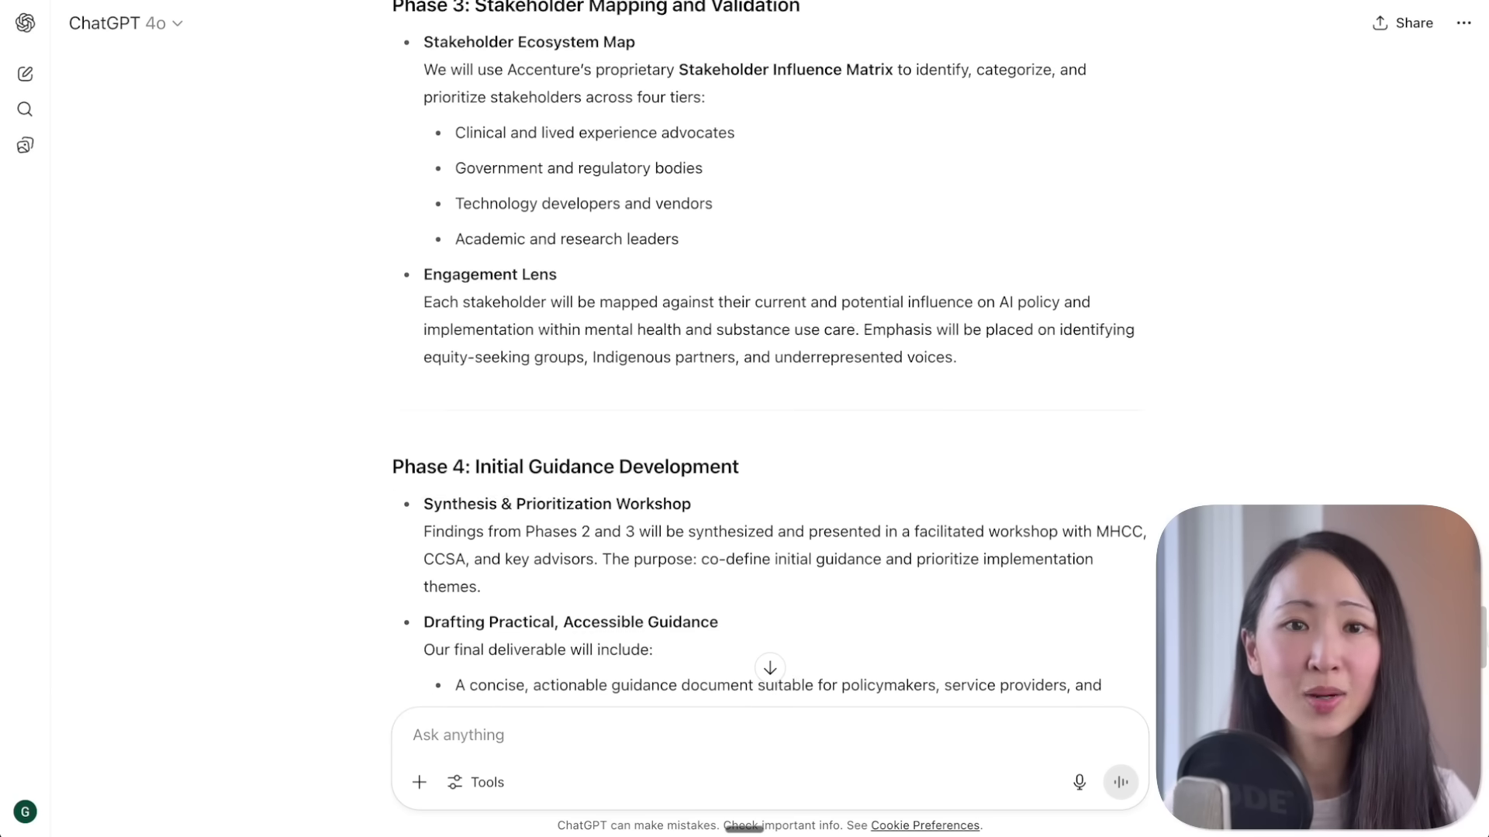
pyautogui.scroll(-2, 770, 354)
pyautogui.scroll(-4, 770, 354)
pyautogui.scroll(-3, 770, 355)
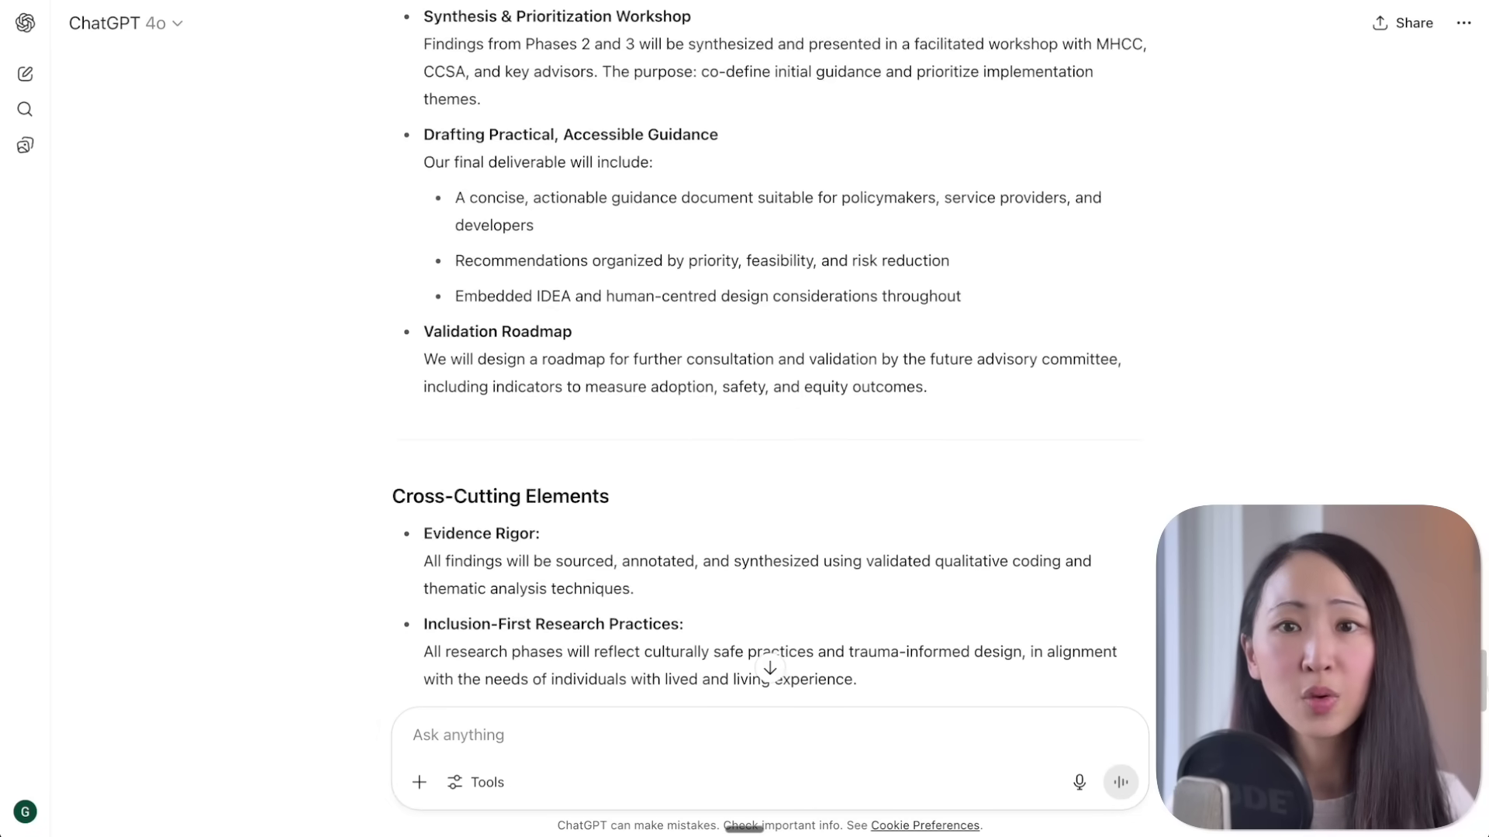
pyautogui.scroll(-3, 770, 354)
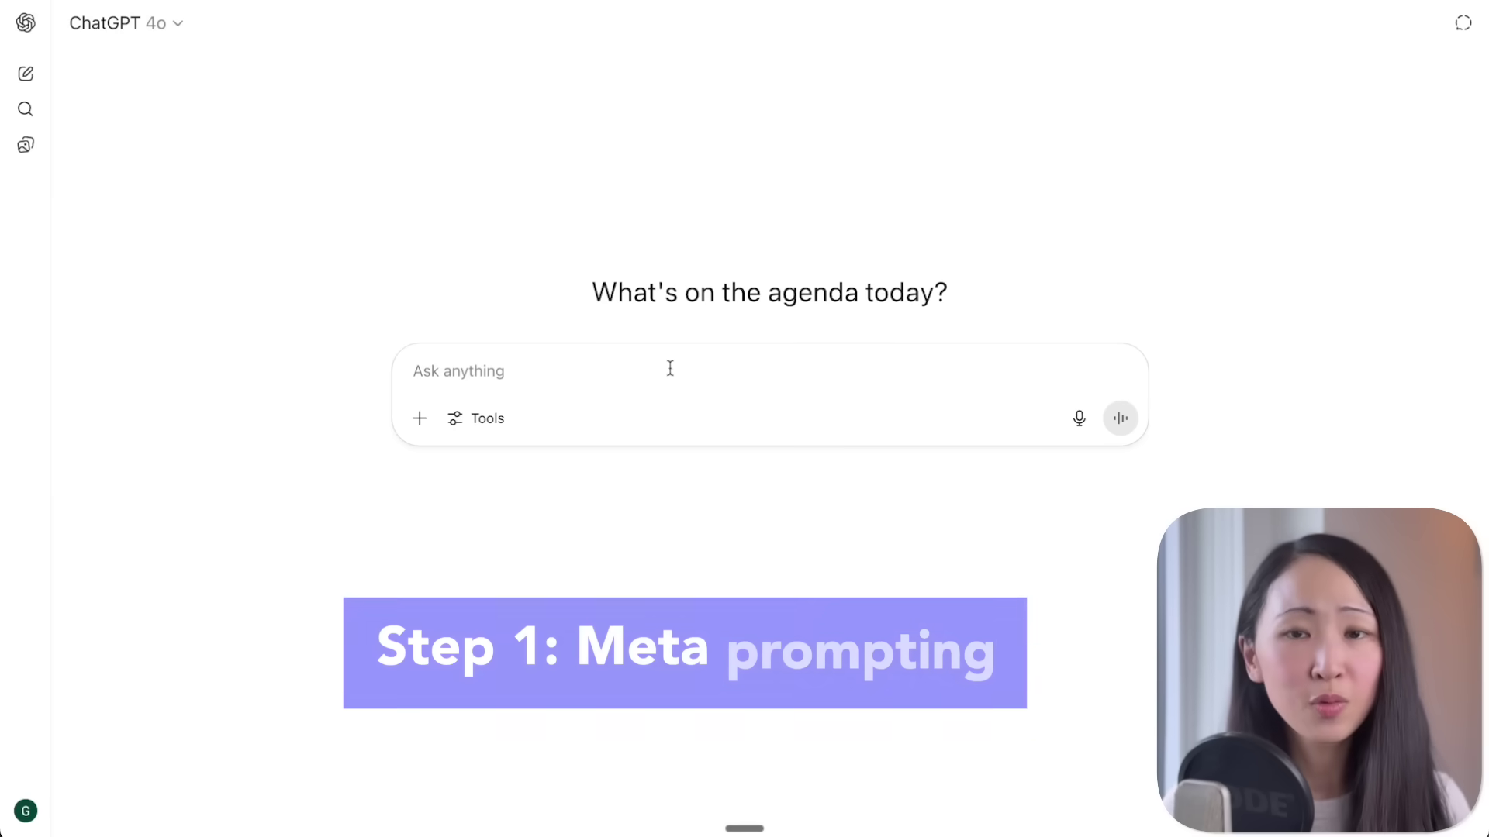
# Step: Send the 15% churn retention-program prompt and read ChatGPT's clarifying questions
pyautogui.write('Our SaaS has 15% monthly churn rate and I need to build a comprehensive customer retention program. I need a series of chained prompts that can help me build this. What information do you need in order to design an effective chained prompts?')
pyautogui.press('Return')
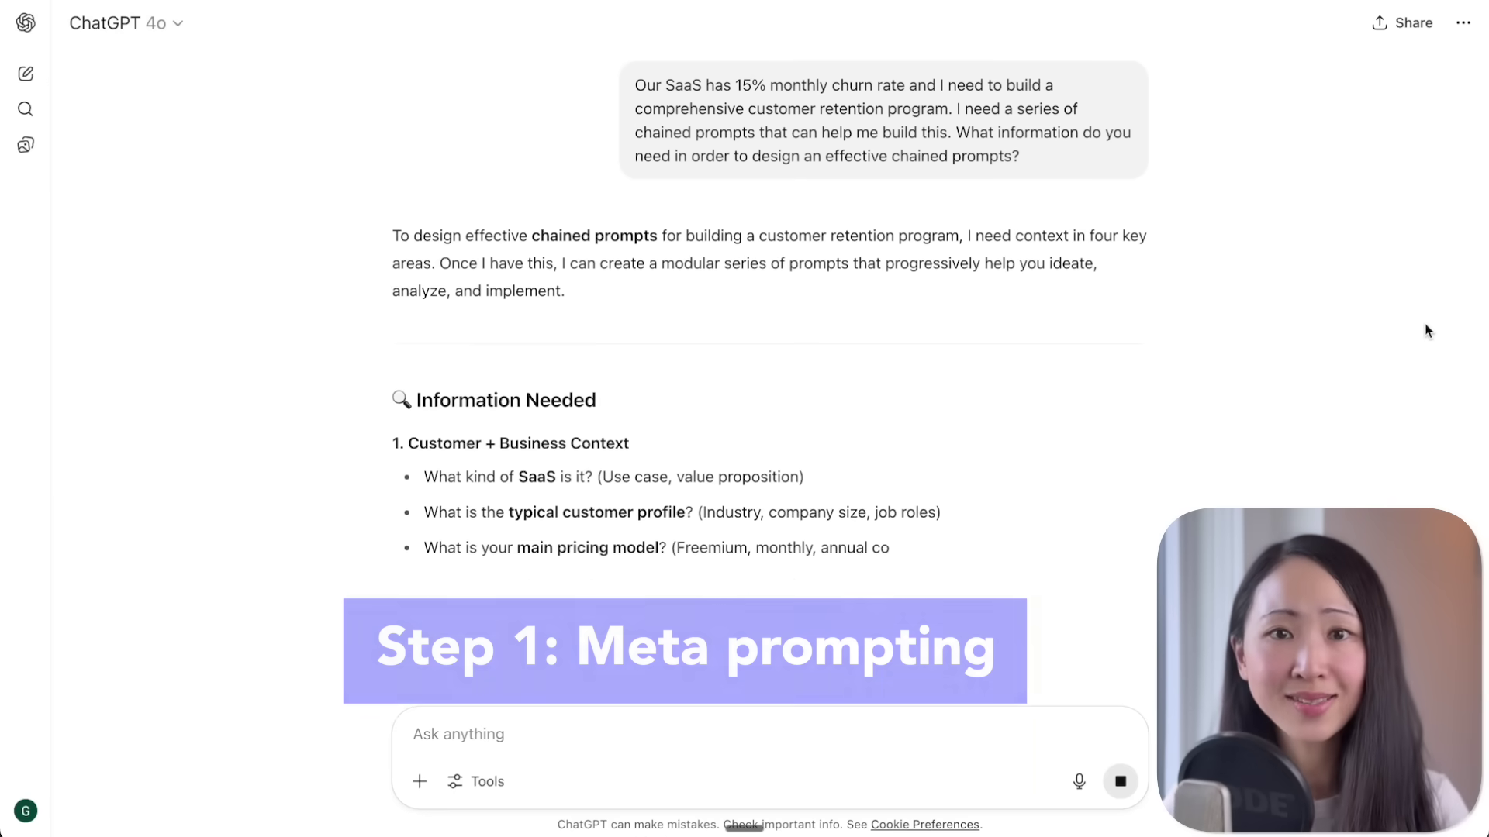
pyautogui.scroll(-1, 1429, 331)
pyautogui.scroll(-3, 1458, 331)
pyautogui.scroll(-2, 1484, 331)
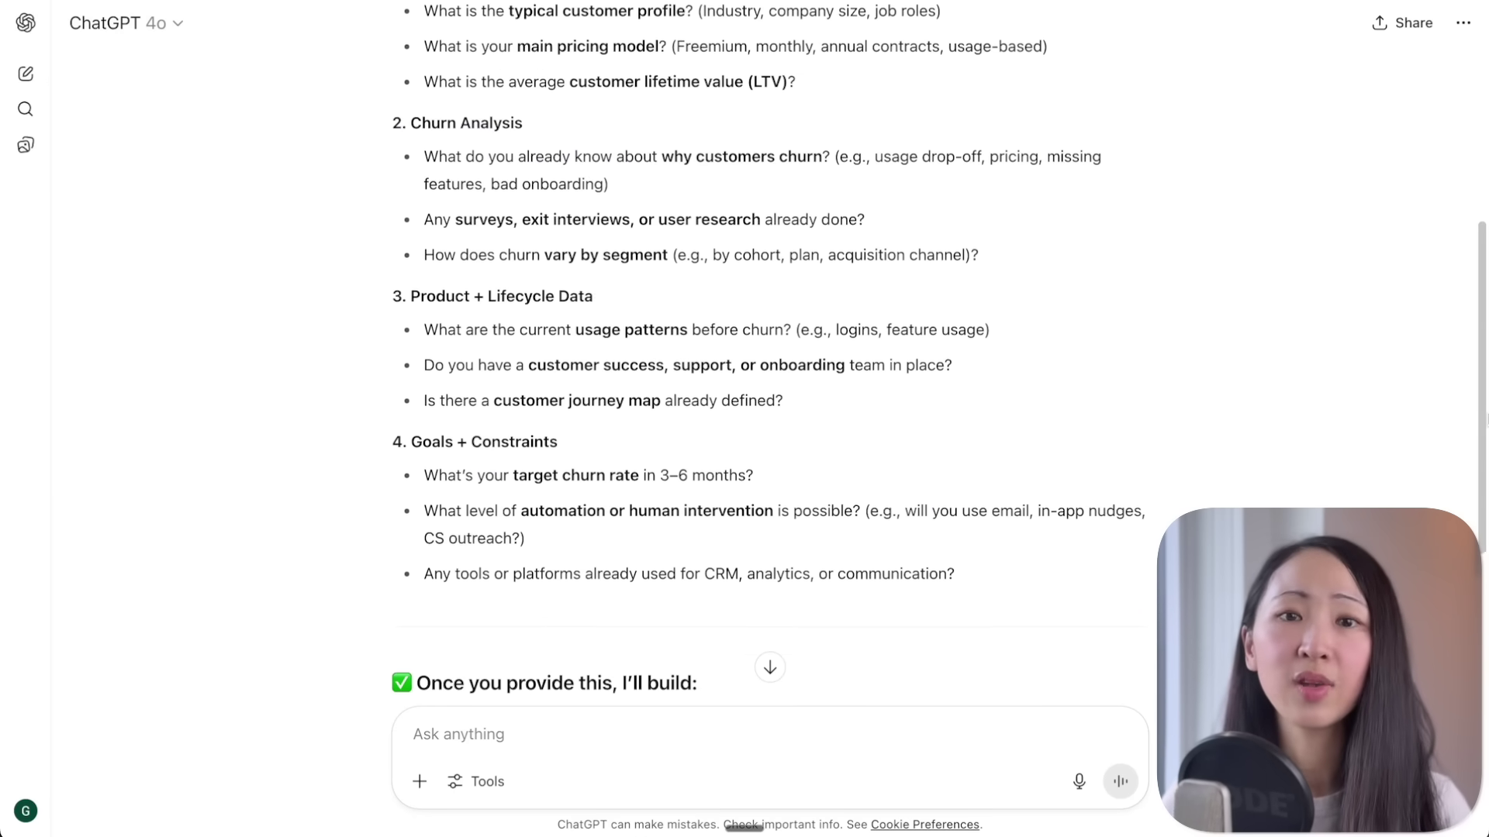
pyautogui.scroll(-4, 1484, 331)
pyautogui.scroll(6, 1240, 318)
pyautogui.scroll(-2, 1206, 313)
# Step: Answer with the SMB email SaaS details and review the chained retention prompt series
pyautogui.hotkey('ctrl', 'v')
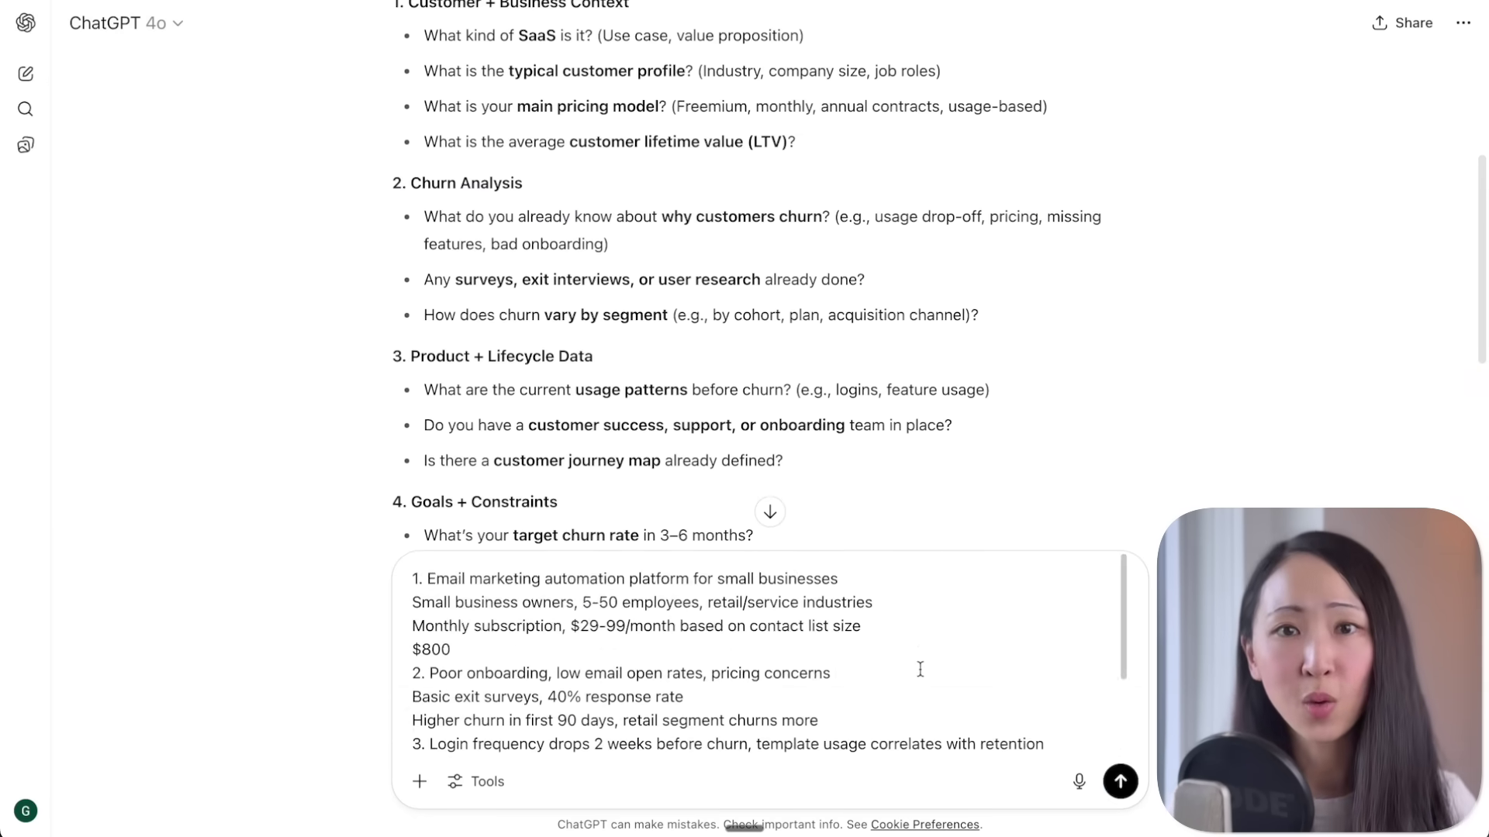
pyautogui.press('Return')
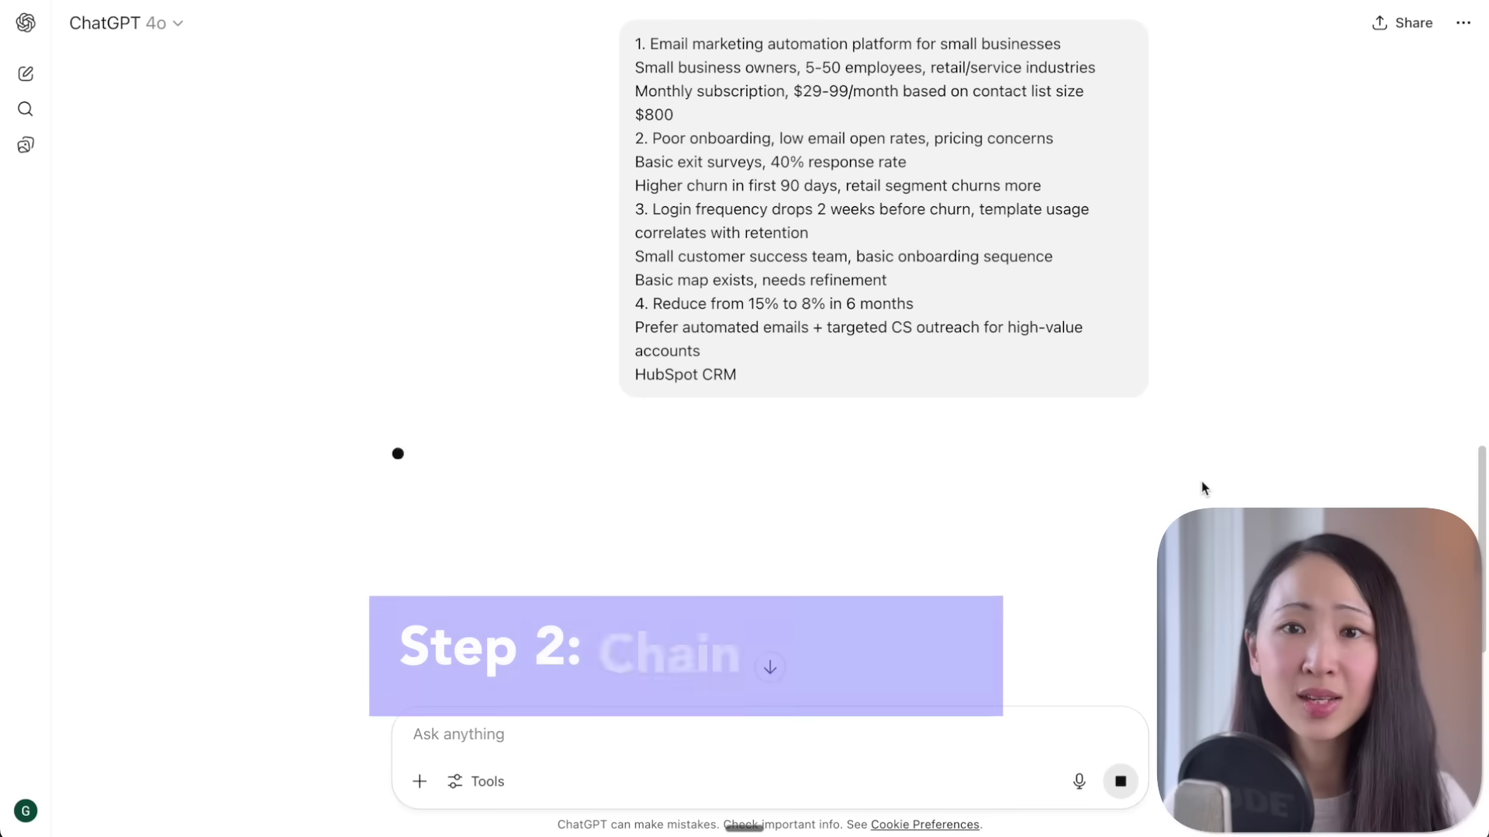
pyautogui.scroll(-1, 1202, 487)
pyautogui.scroll(-4, 1201, 487)
pyautogui.scroll(-1, 1202, 484)
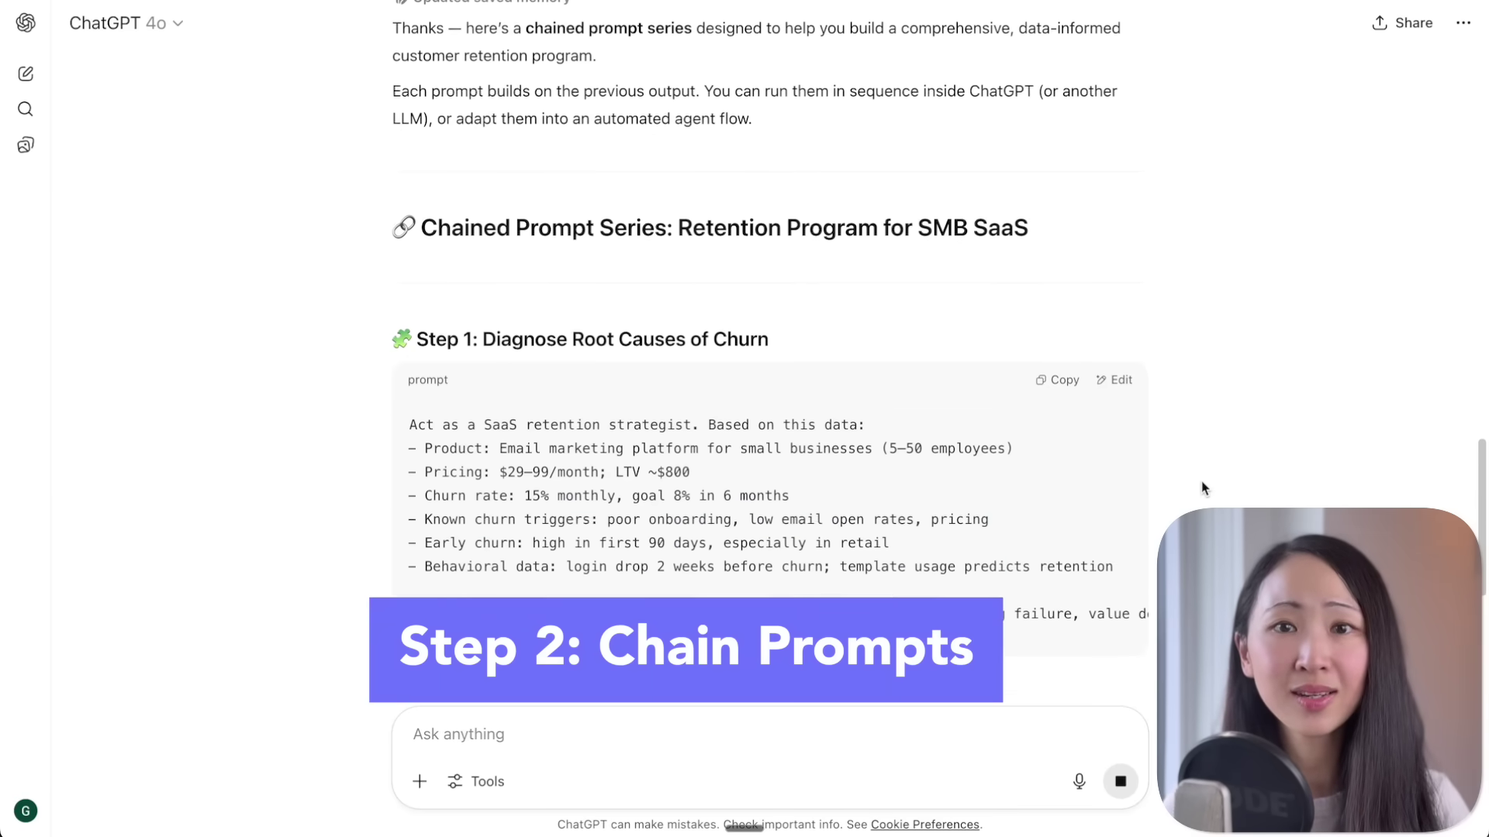
pyautogui.scroll(-2, 1201, 484)
pyautogui.scroll(-1, 1202, 484)
pyautogui.scroll(-3, 1202, 485)
pyautogui.scroll(-3, 1201, 487)
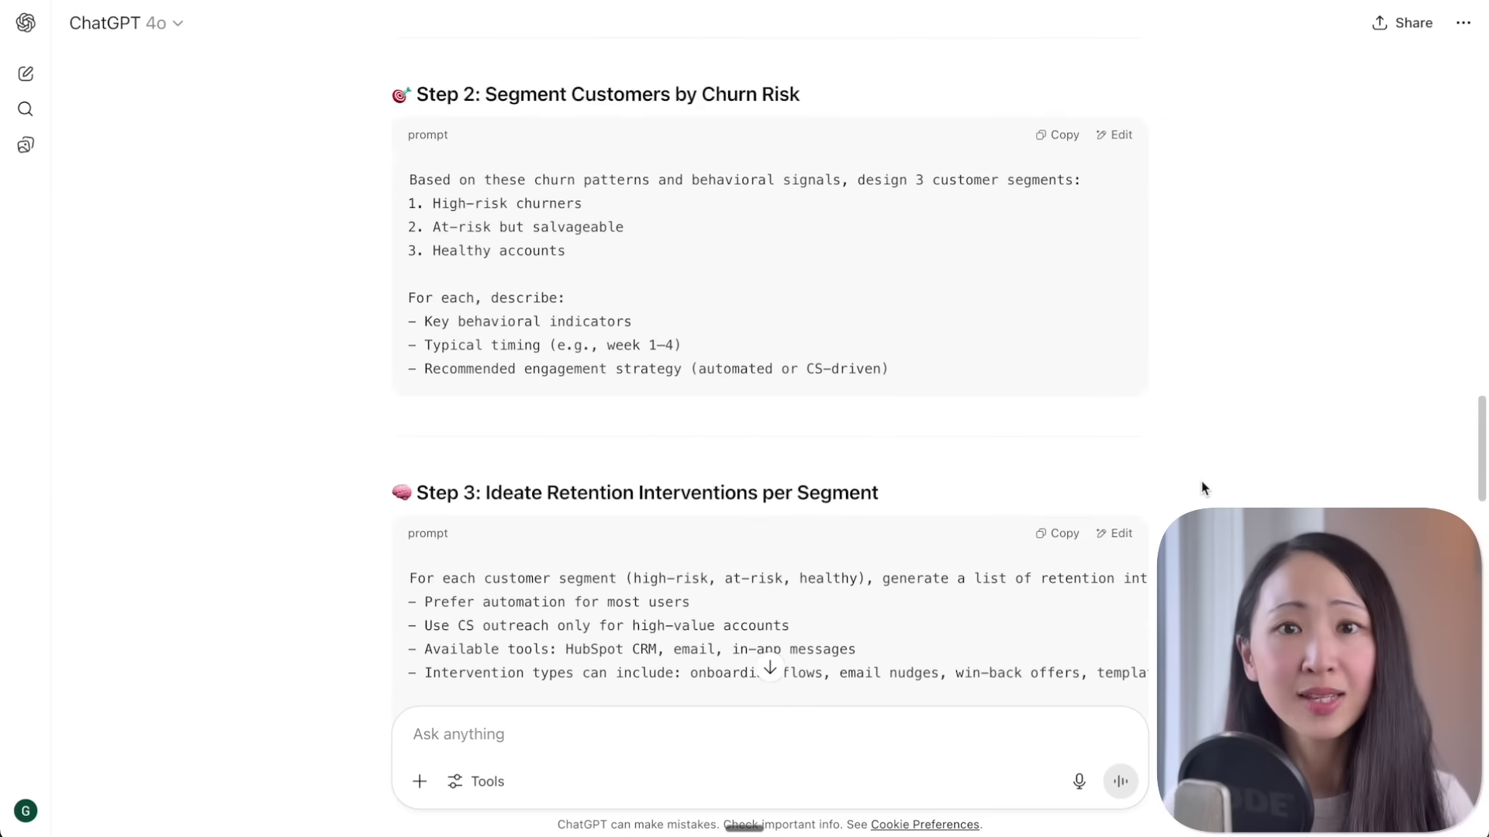
pyautogui.scroll(-2, 1202, 487)
pyautogui.scroll(-3, 1201, 486)
pyautogui.scroll(-2, 1202, 486)
pyautogui.scroll(-2, 1202, 487)
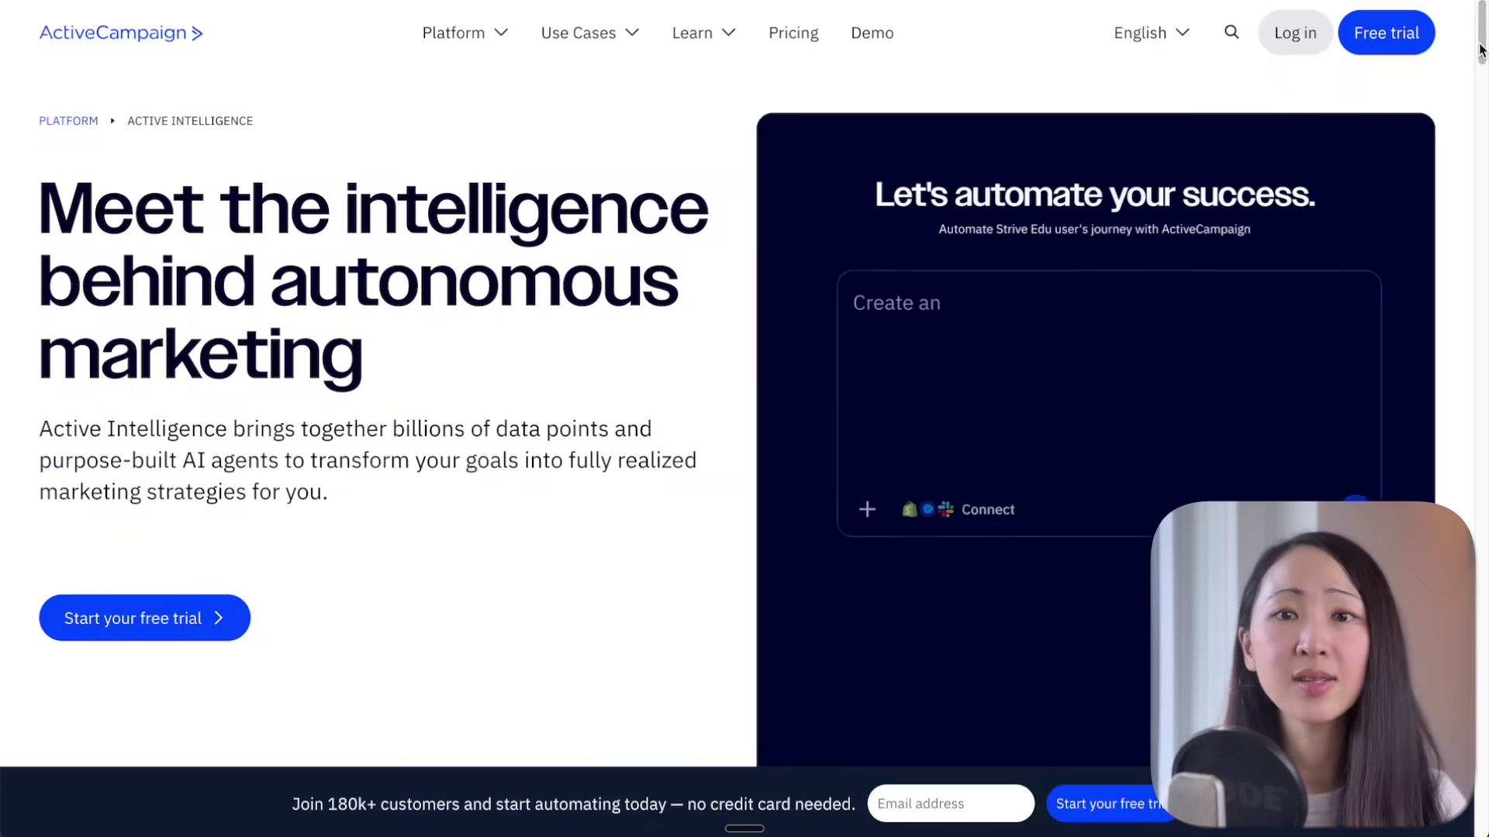
# Step: Skim the ActiveCampaign Active Intelligence landing page down to its FAQ
pyautogui.moveTo(1481, 55); pyautogui.dragTo(1484, 134)
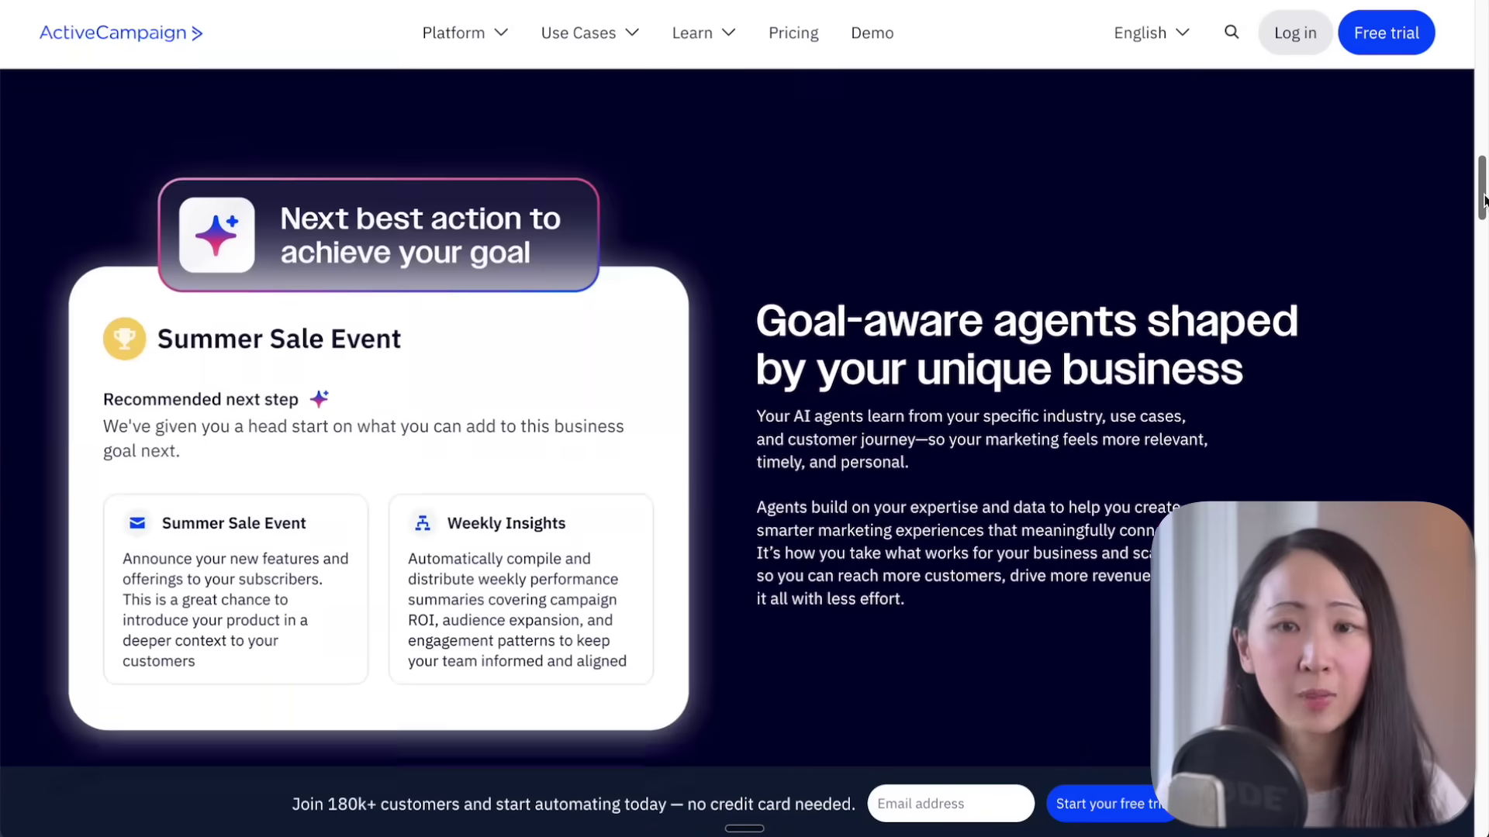
pyautogui.moveTo(1483, 200); pyautogui.dragTo(1477, 701)
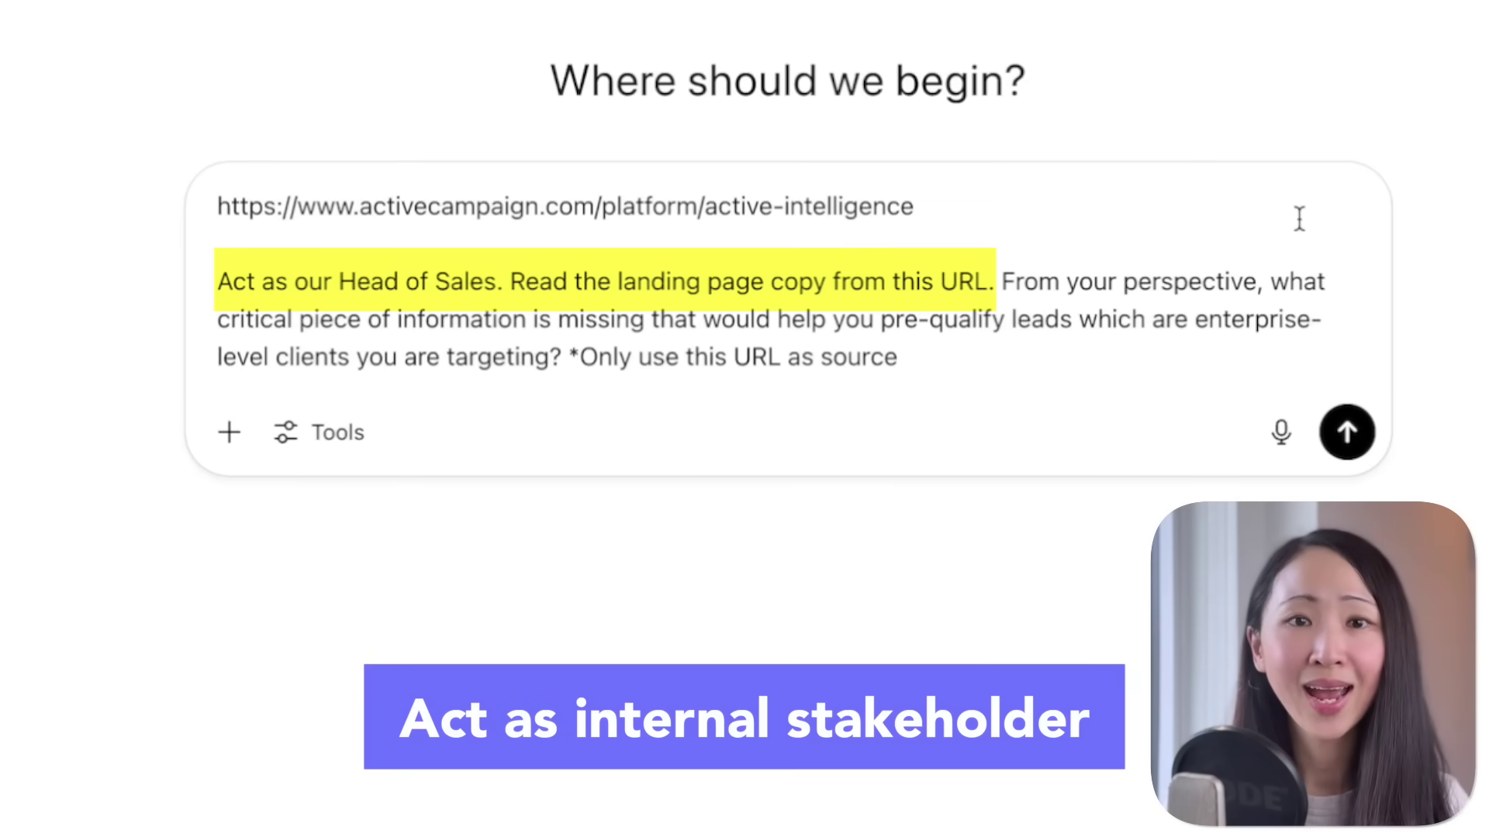
# Step: Send the Head of Sales landing-page critique prompt and skim the reply
pyautogui.click(1346, 432)
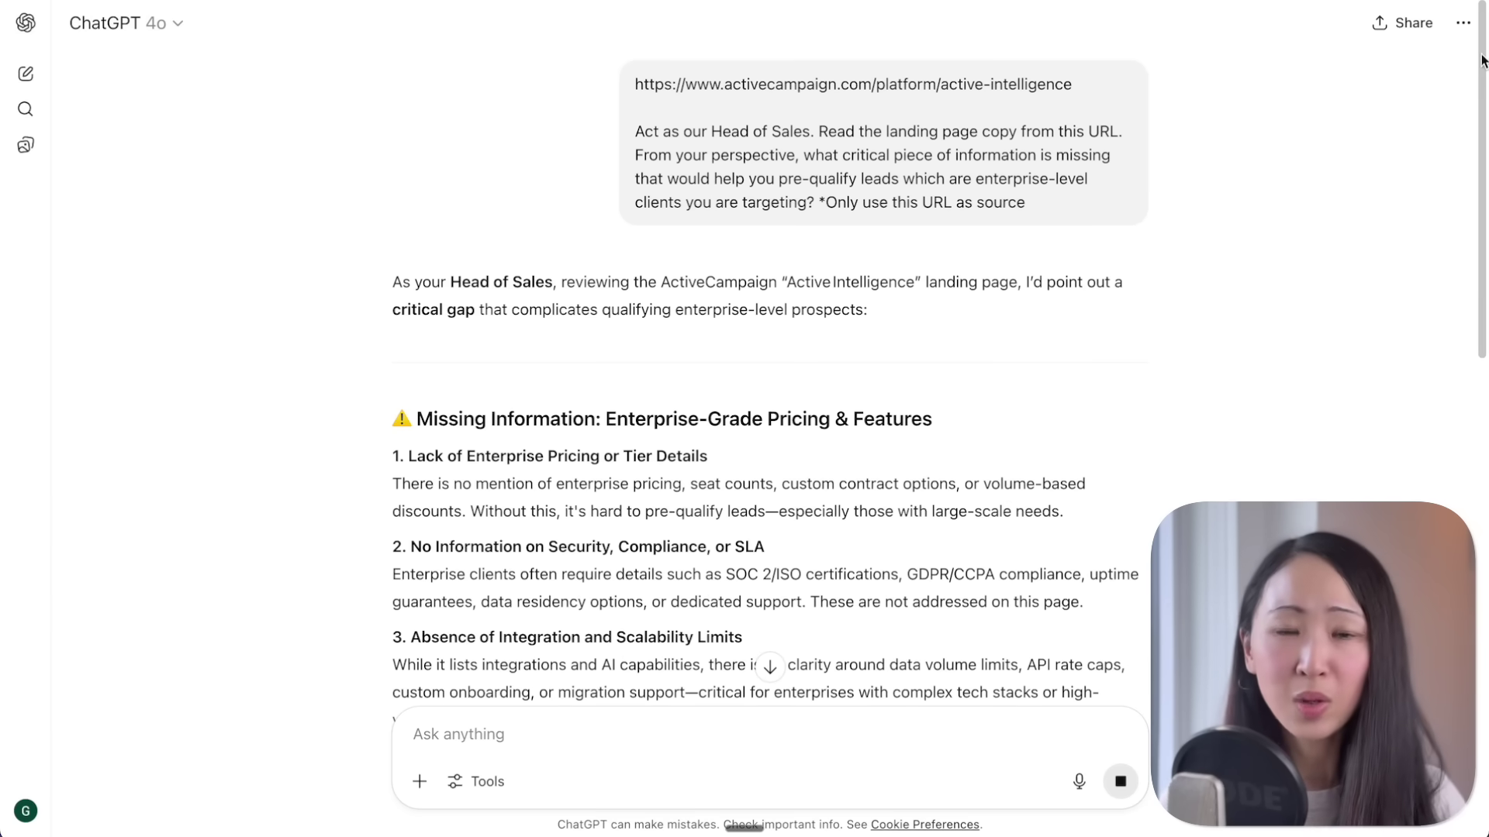
pyautogui.moveTo(1482, 38); pyautogui.dragTo(1481, 200)
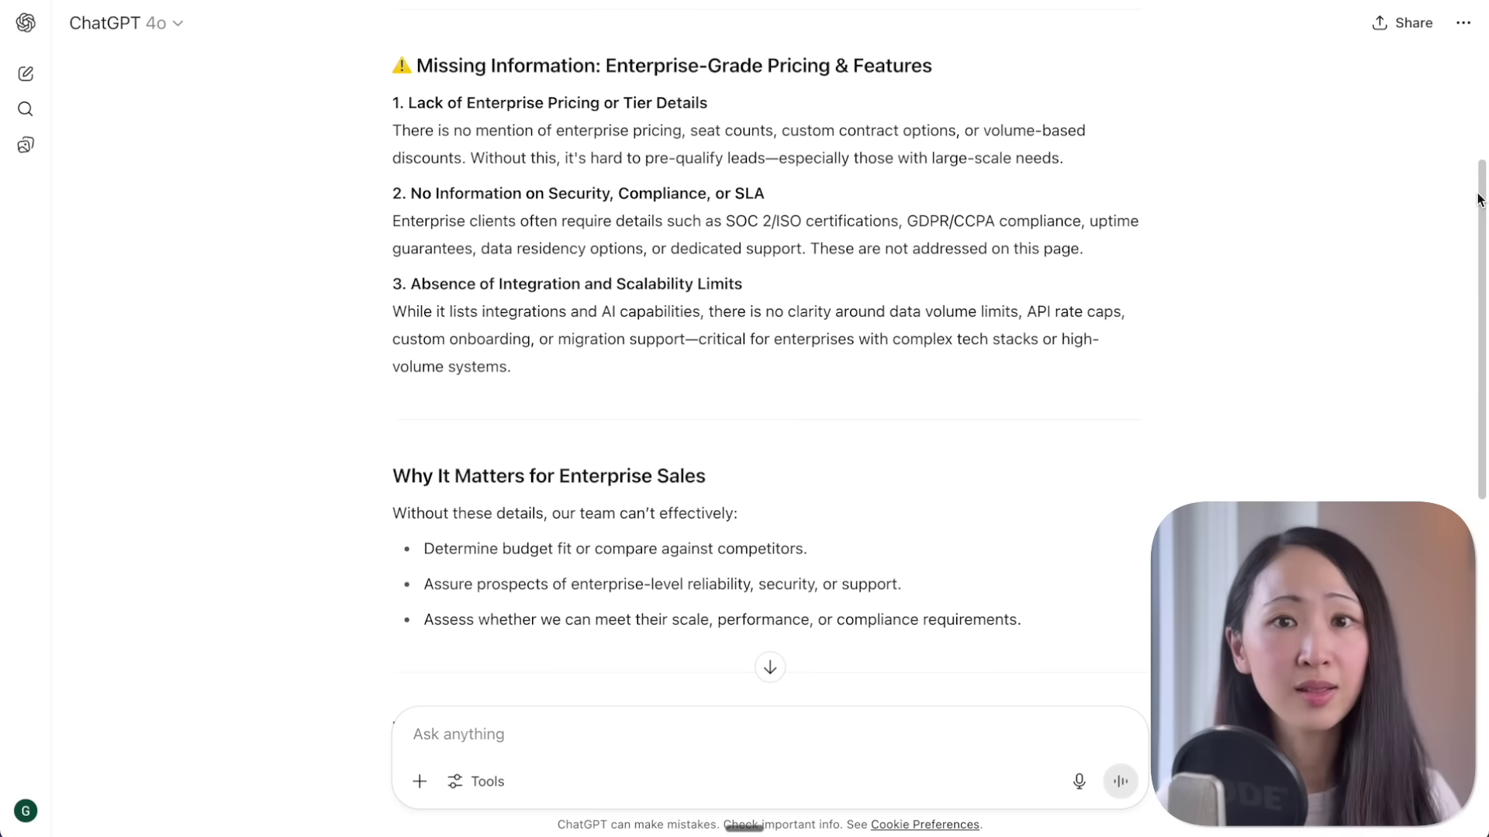
pyautogui.moveTo(1480, 184); pyautogui.dragTo(1482, 359)
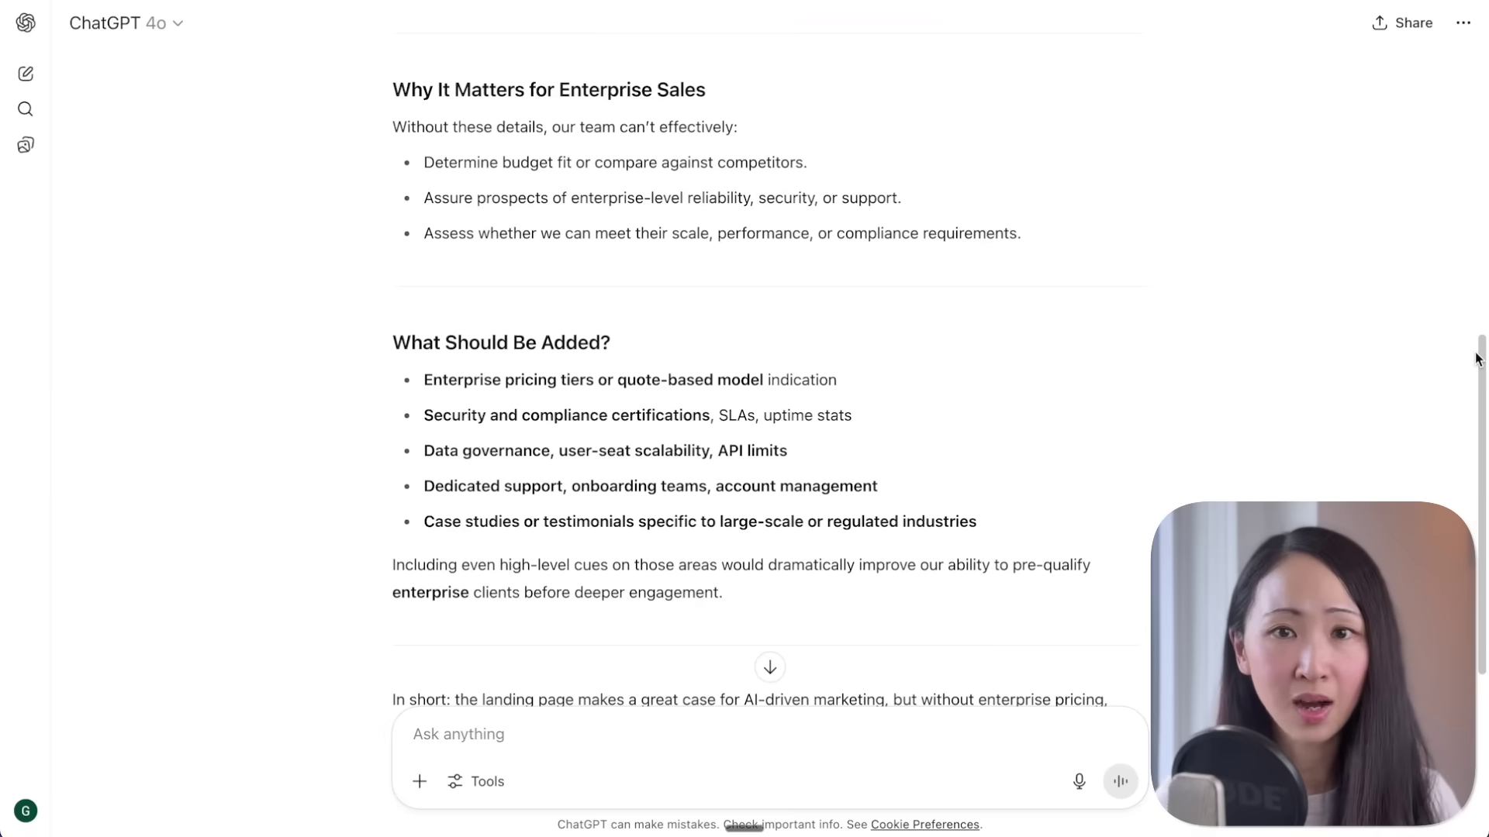
# Step: Get a competitor Product Manager's take on the page's messaging weakness, then paste a Marketing Director prompt
pyautogui.click(766, 725)
pyautogui.write('Now, act as the Product Manager at our main competitor, you just saw our new landing page. What is the single biggest weakness in our messaging that you identify?')
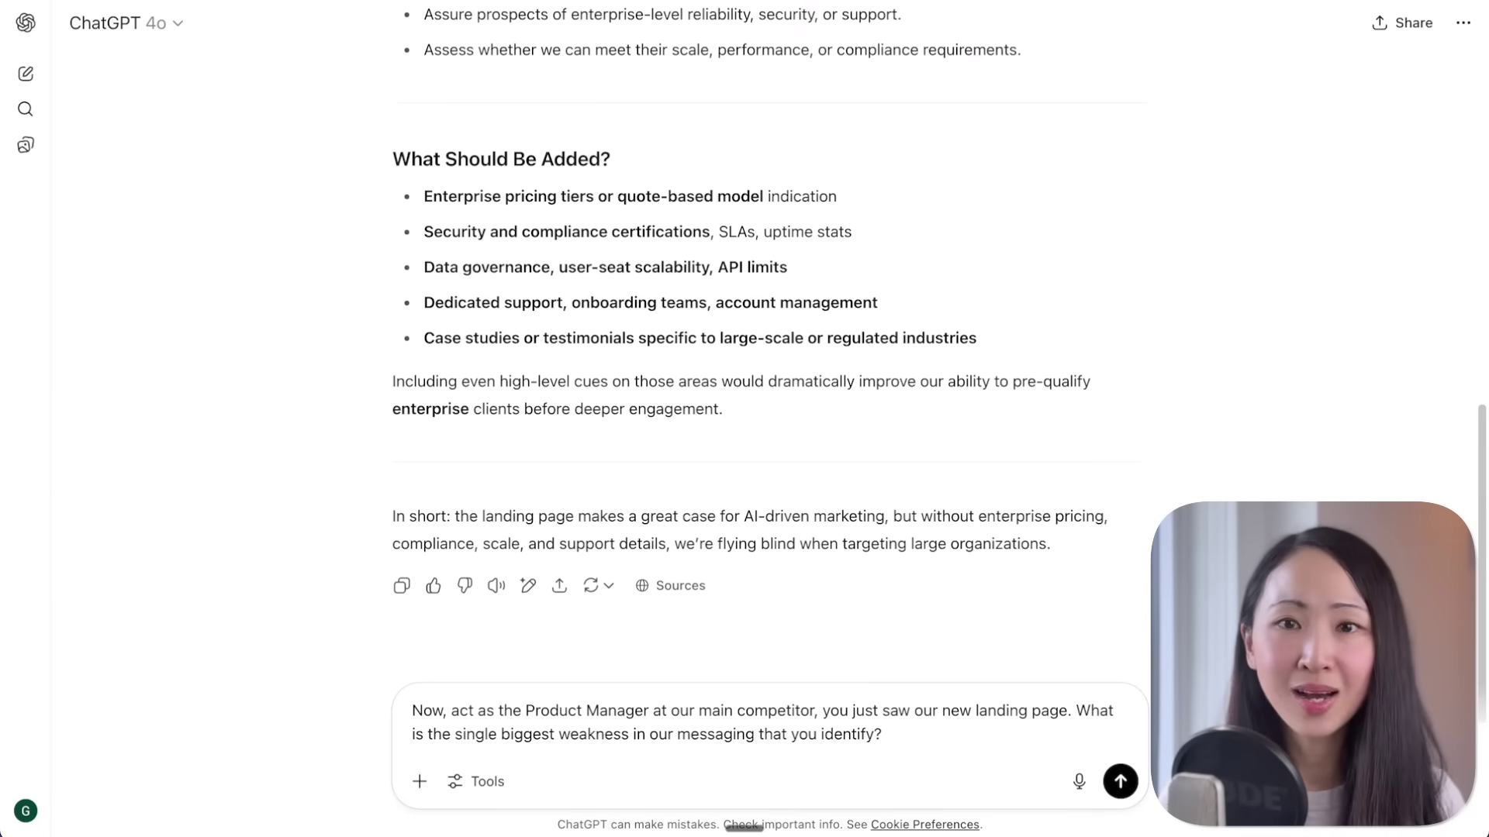
pyautogui.press('Return')
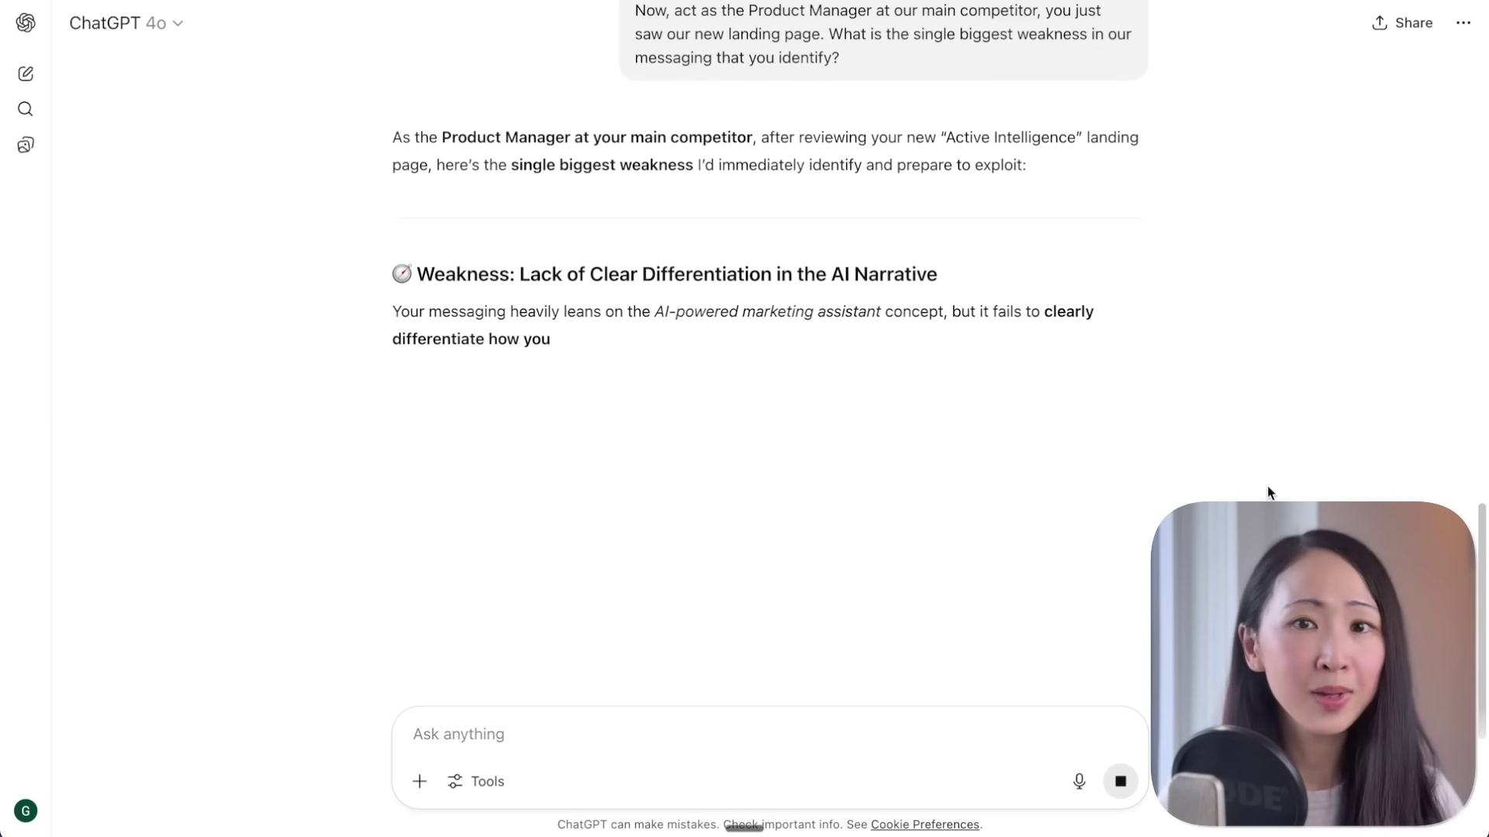
pyautogui.scroll(-1, 796, 271)
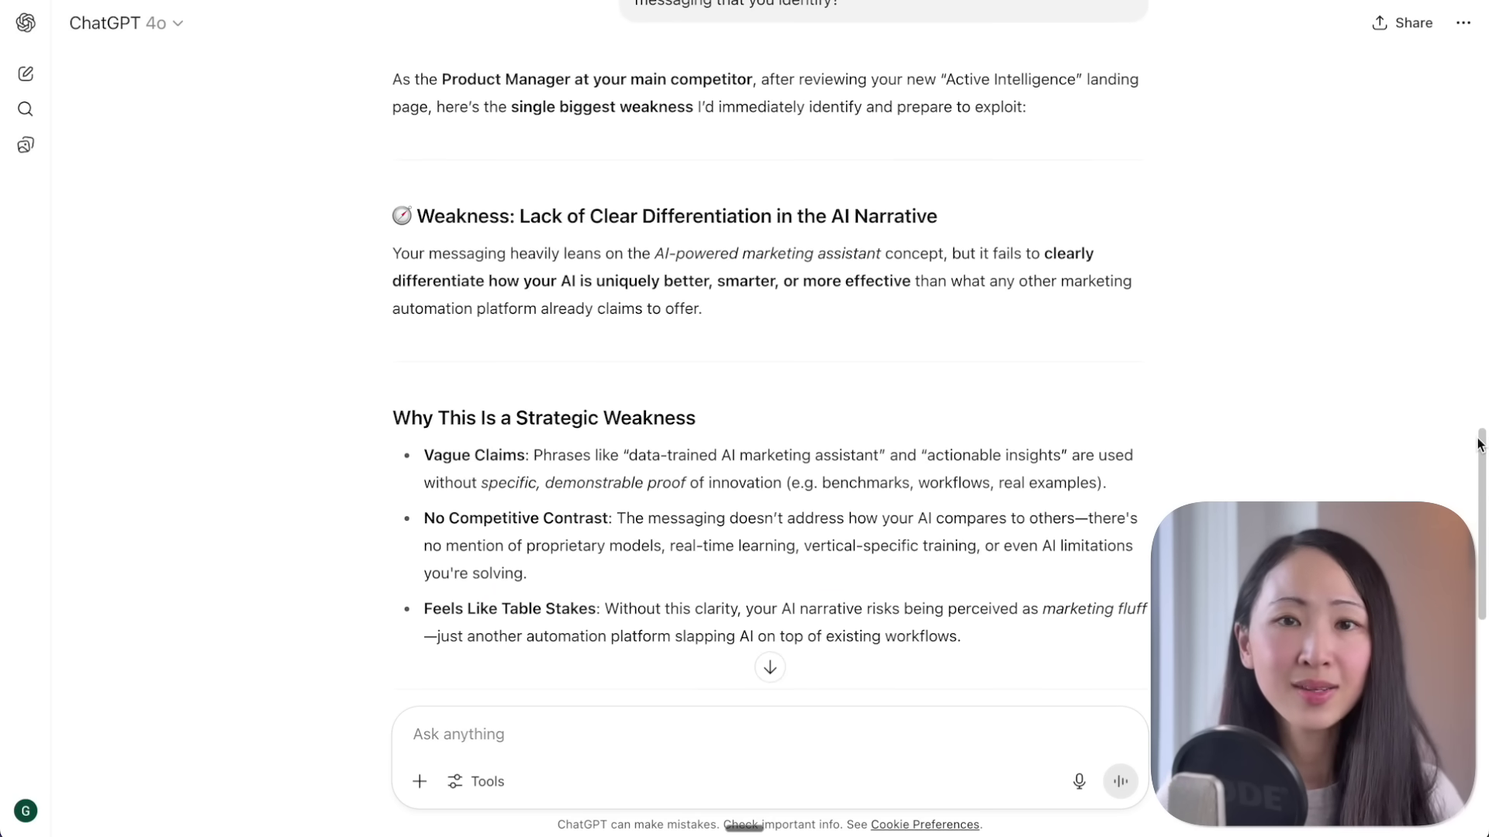
pyautogui.moveTo(1478, 444); pyautogui.dragTo(1483, 529)
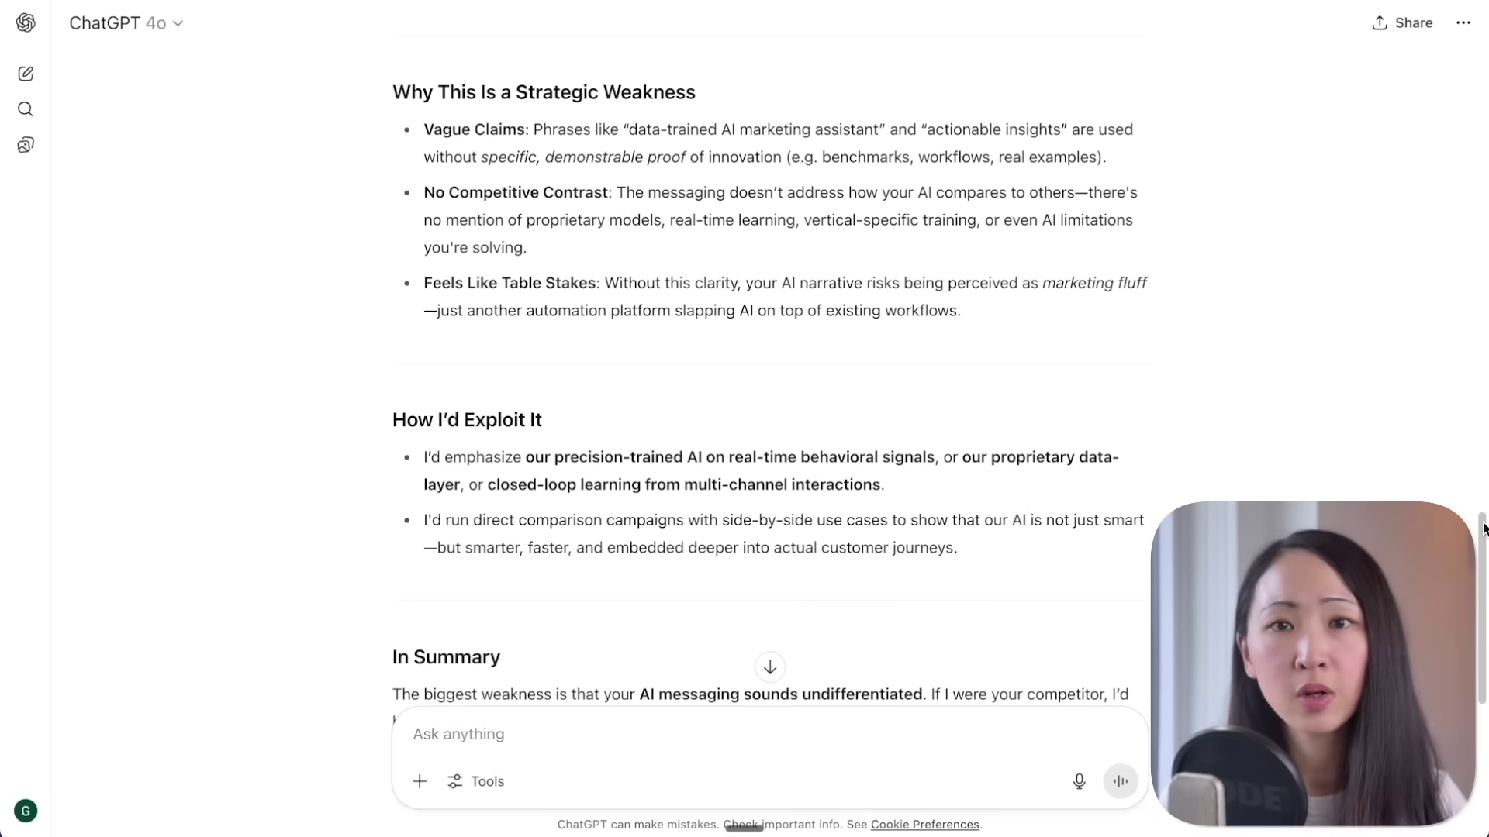
pyautogui.write('Now, act as a Marketing Director at Fortune 500 companies who is our target ideal client profile who is actively looking for a better solution than their current tool. You just read this landing page copy, if it resonates with you that you would consider signup to try?')
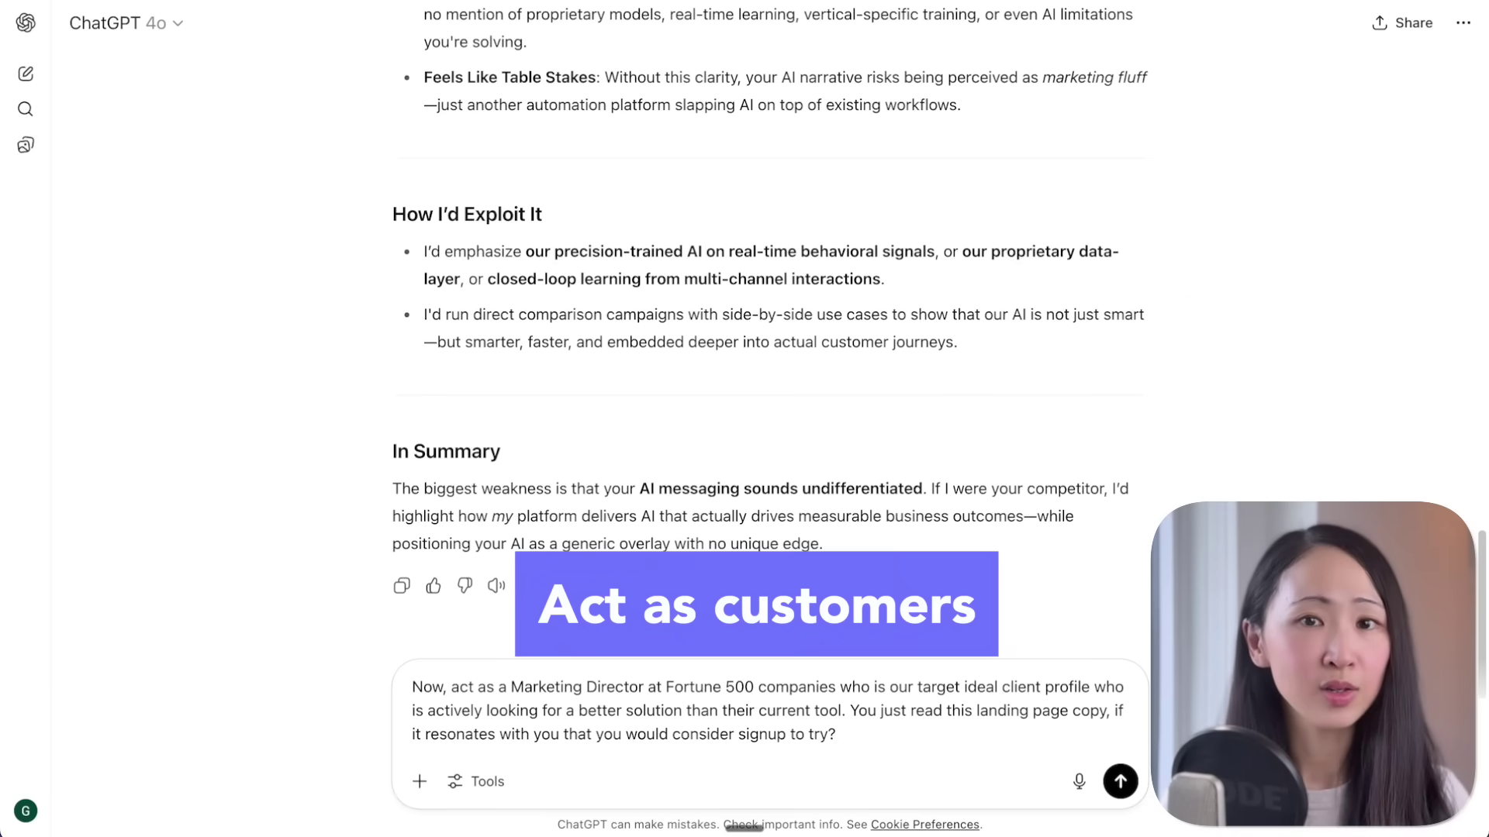
# Step: Send the Fortune 500 Marketing Director prompt and read its 'not yet' sign-up verdict
pyautogui.click(1108, 785)
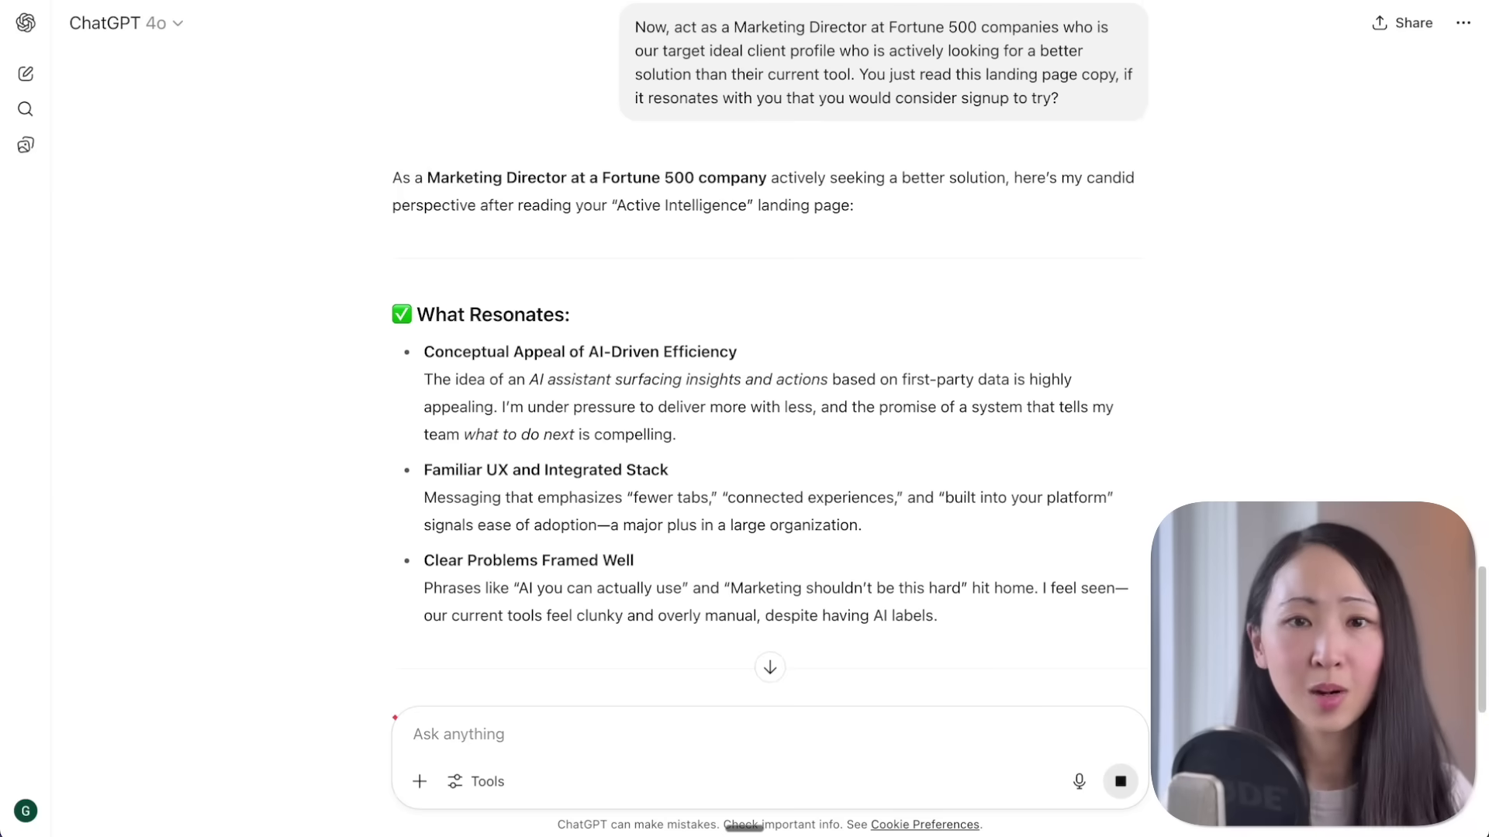
pyautogui.scroll(-2, 1485, 594)
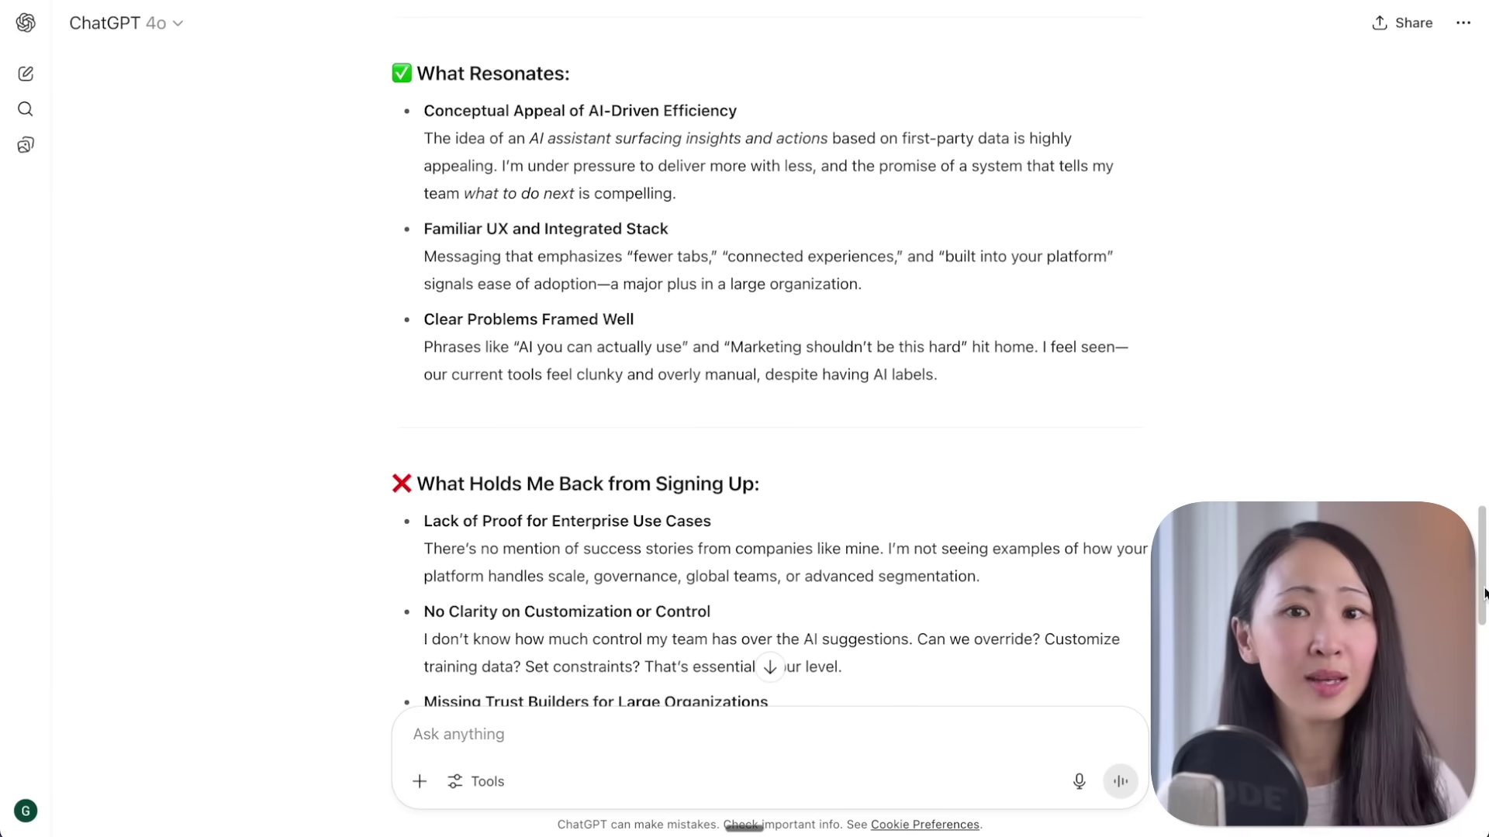
pyautogui.moveTo(1484, 594); pyautogui.dragTo(1485, 598)
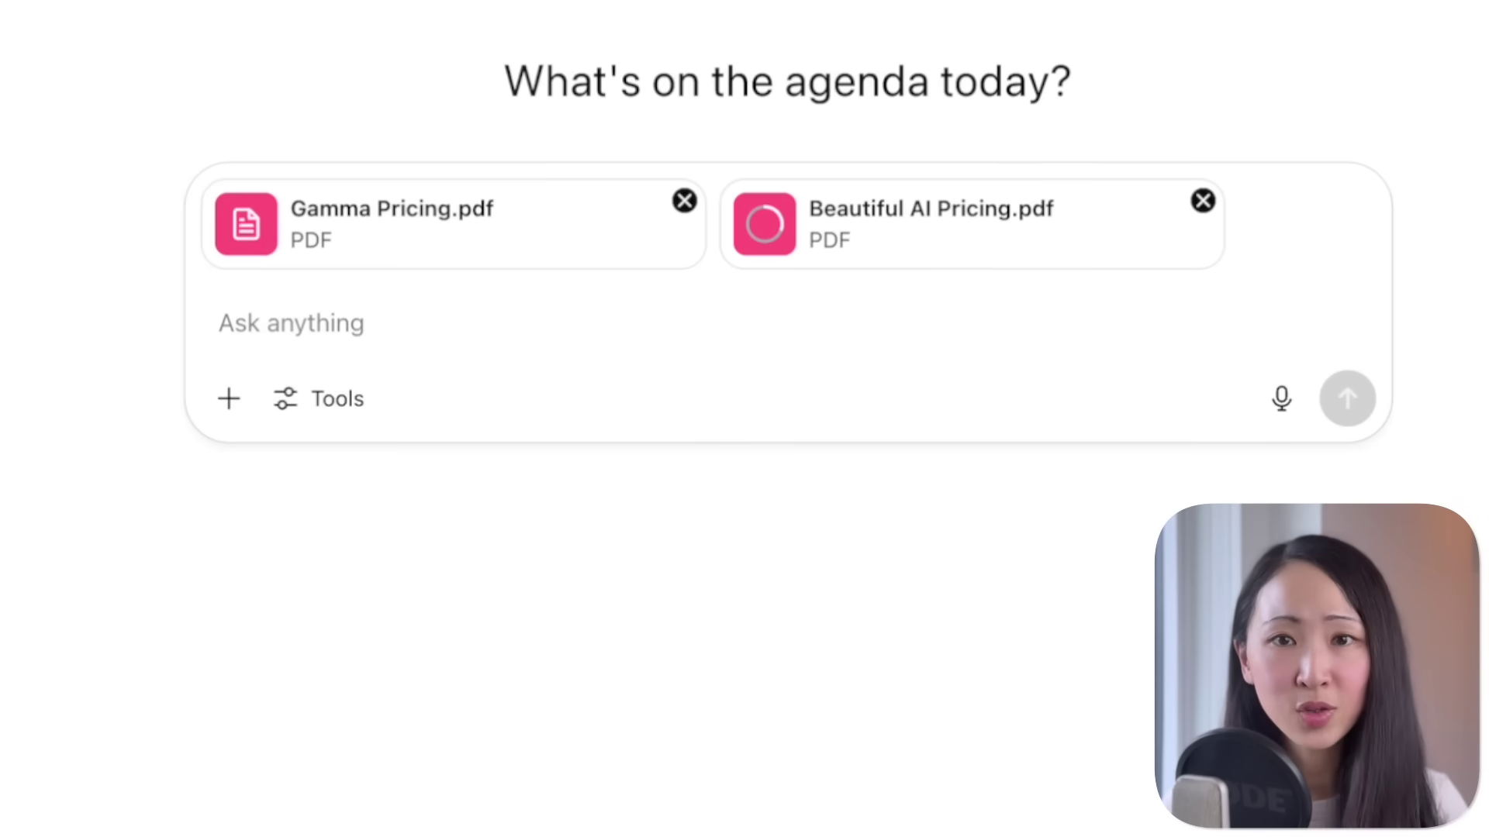
# Step: Send the pricing-analysis prompt with the Gamma, Beautiful.AI and AIPPT pricing PDFs
pyautogui.click(356, 333)
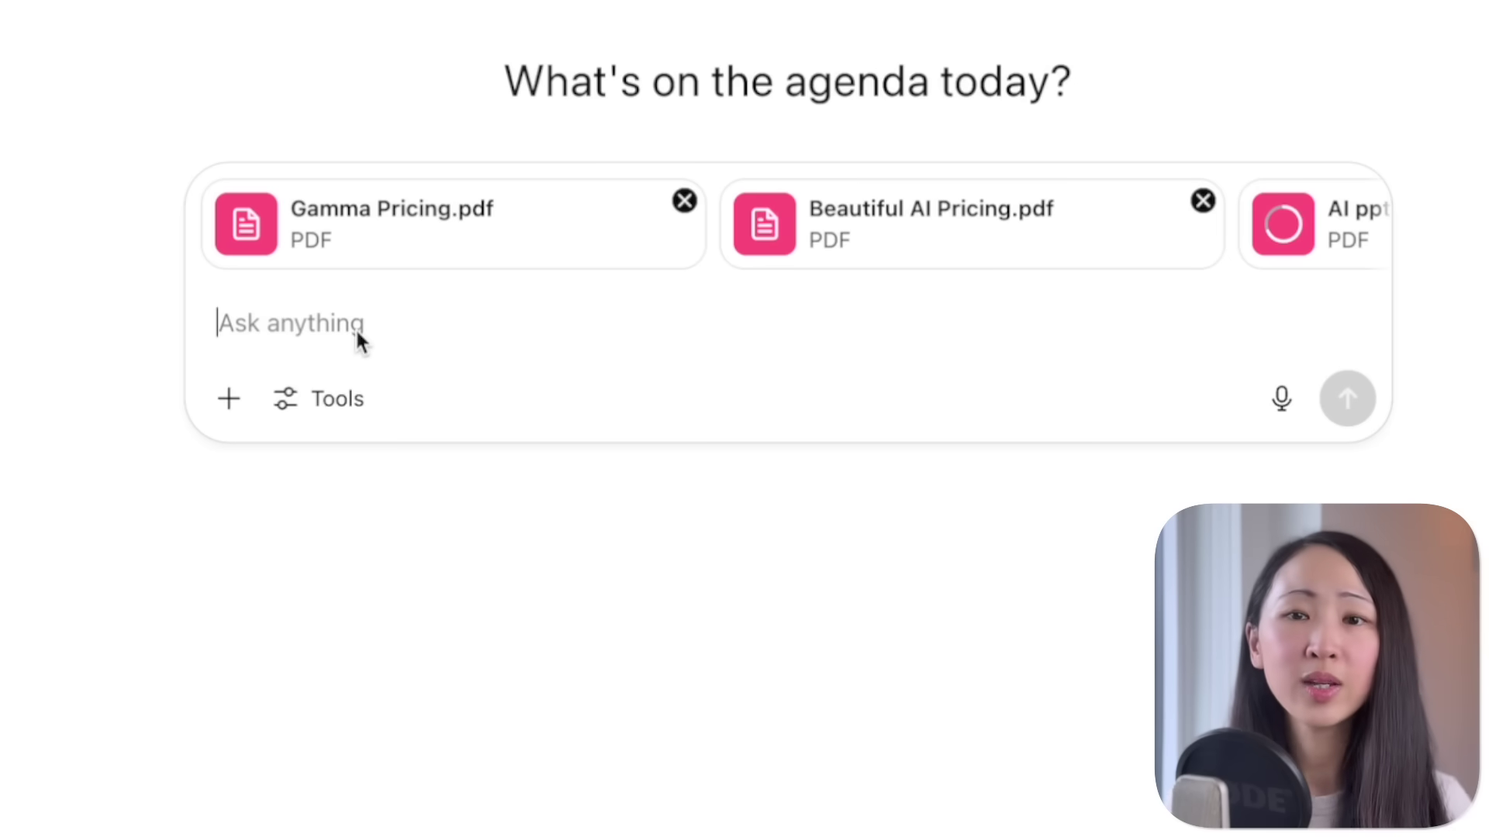
pyautogui.hotkey('ctrl', 'v')
pyautogui.moveTo(1351, 336); pyautogui.dragTo(1345, 419)
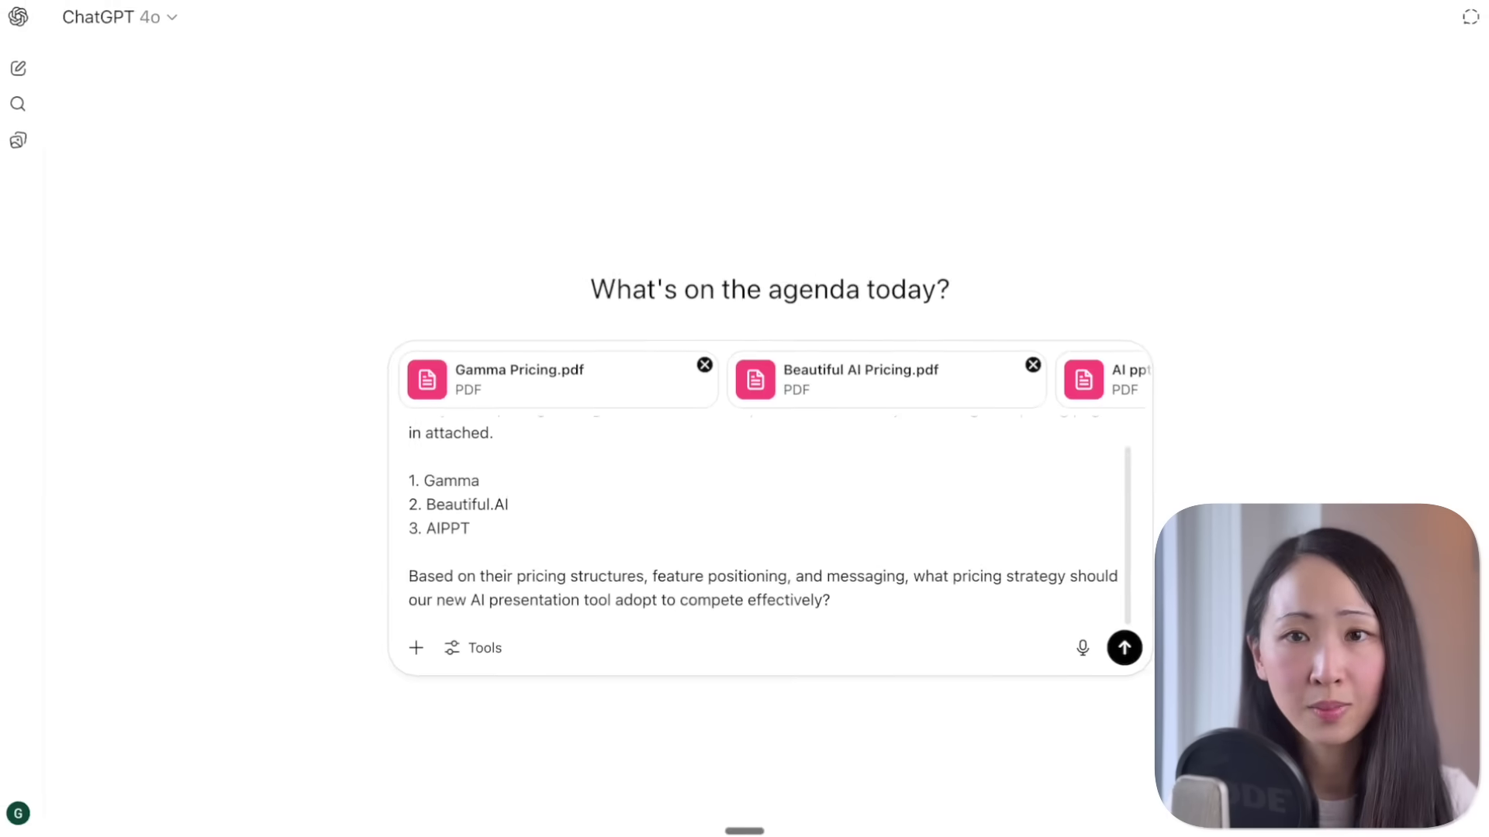
pyautogui.press('Return')
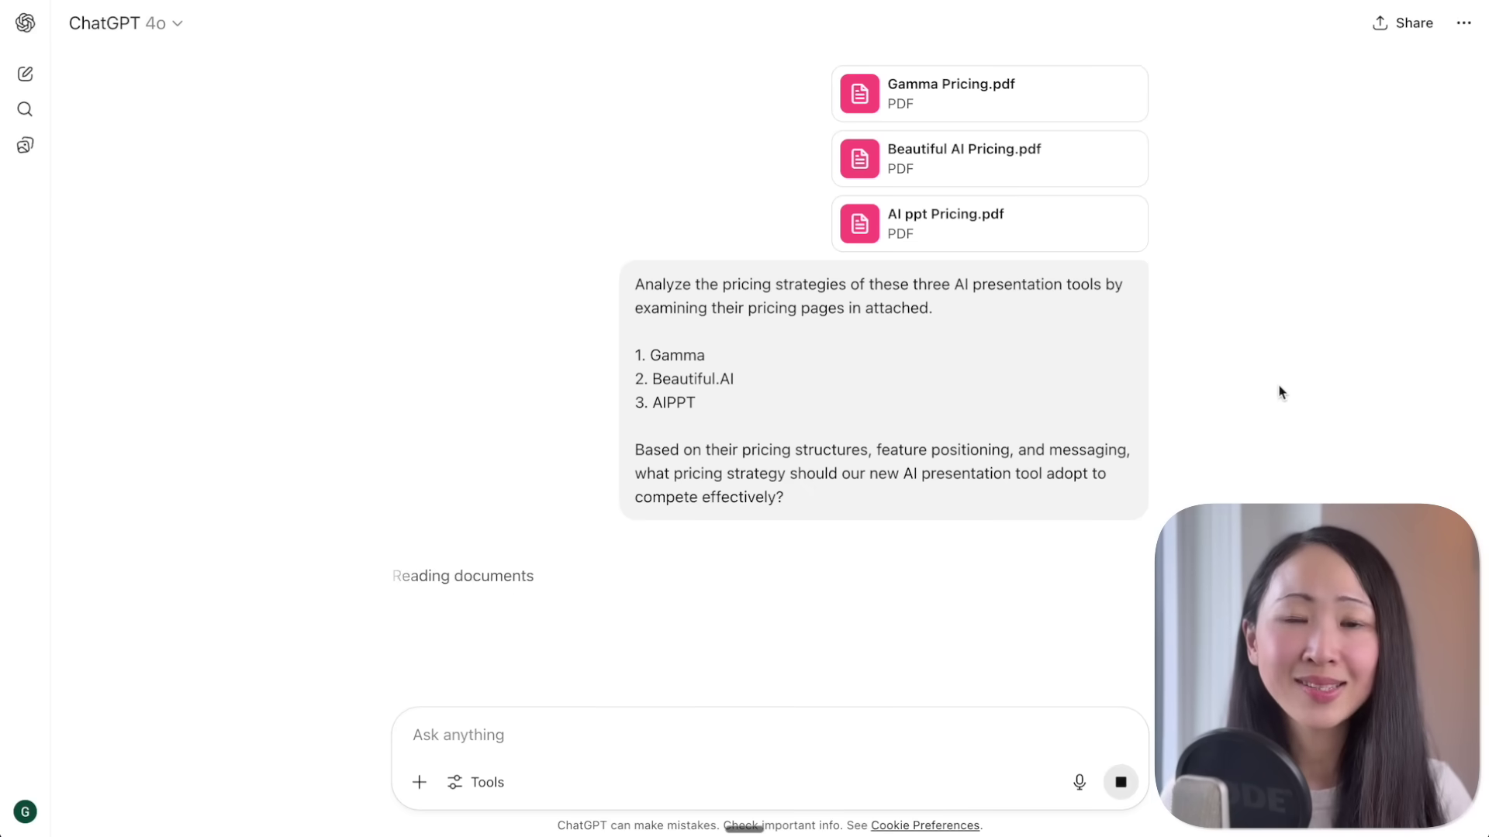
# Step: Review the tiered pricing recommendation and paste a critical-review follow-up prompt
pyautogui.scroll(-7, 1483, 208)
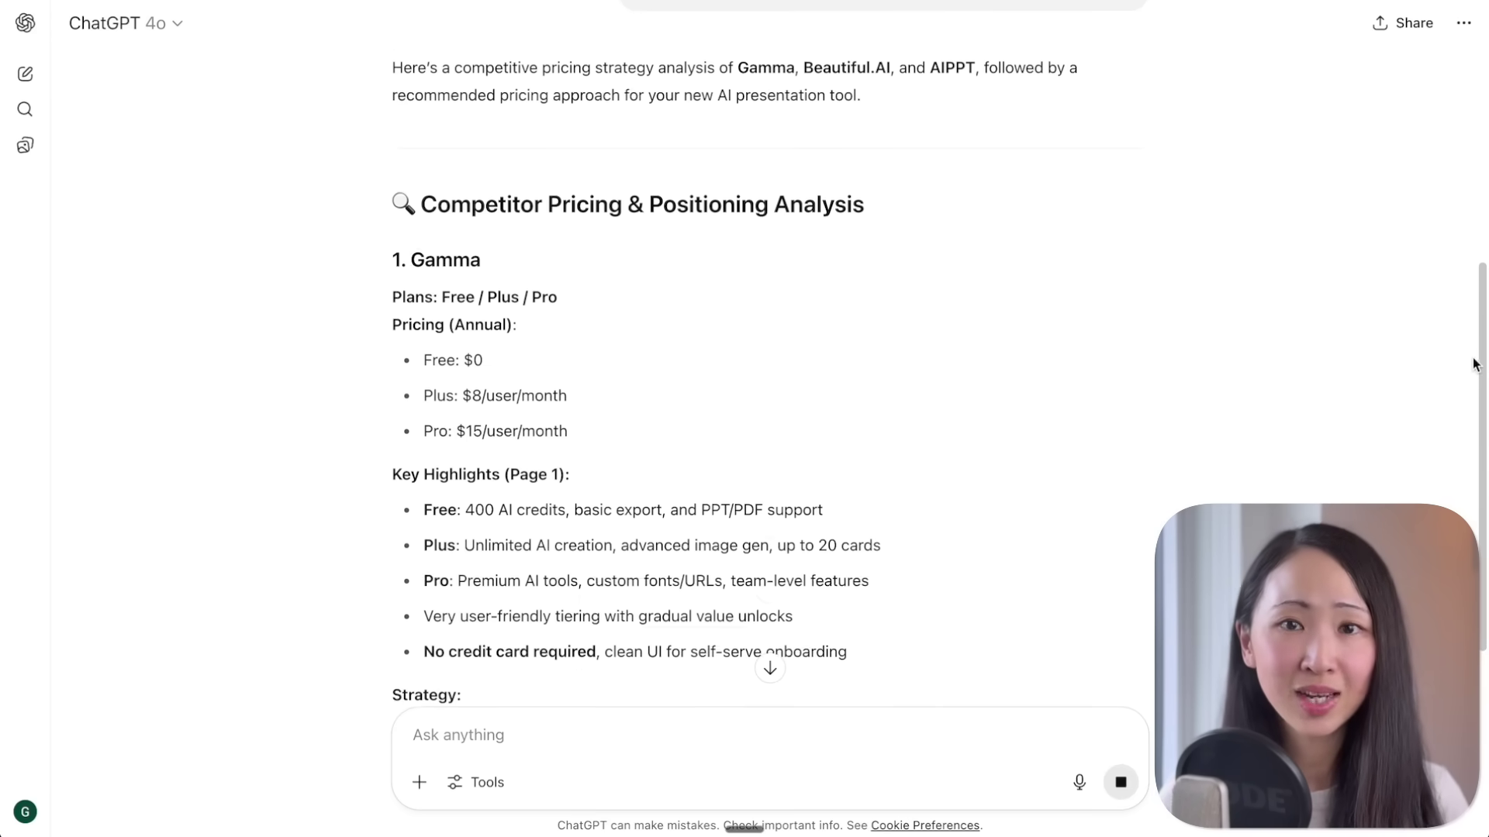
pyautogui.scroll(-3, 1483, 217)
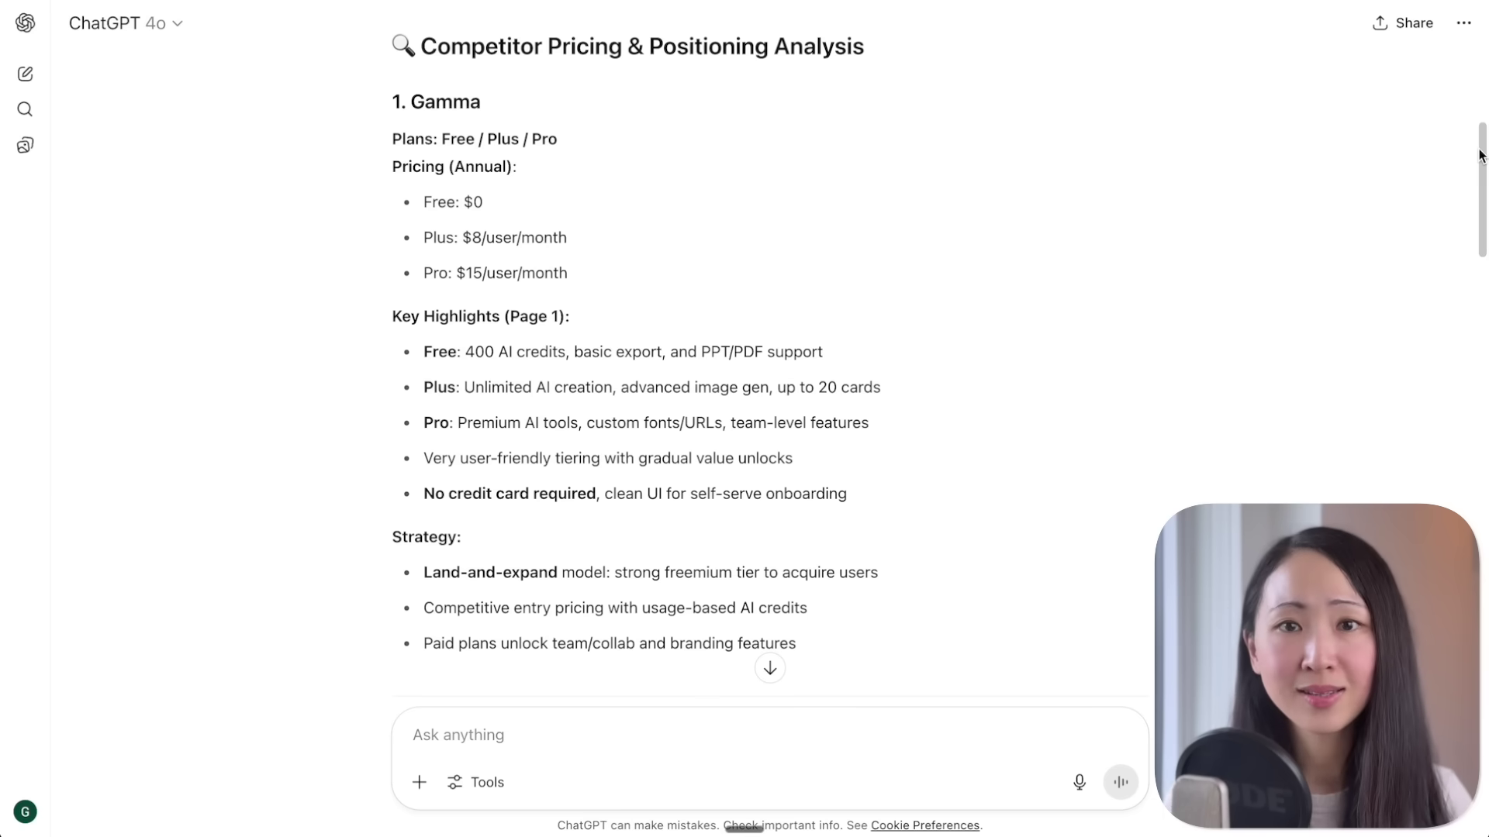
pyautogui.scroll(-5, 1480, 155)
pyautogui.scroll(-1, 1479, 155)
pyautogui.scroll(-2, 1480, 155)
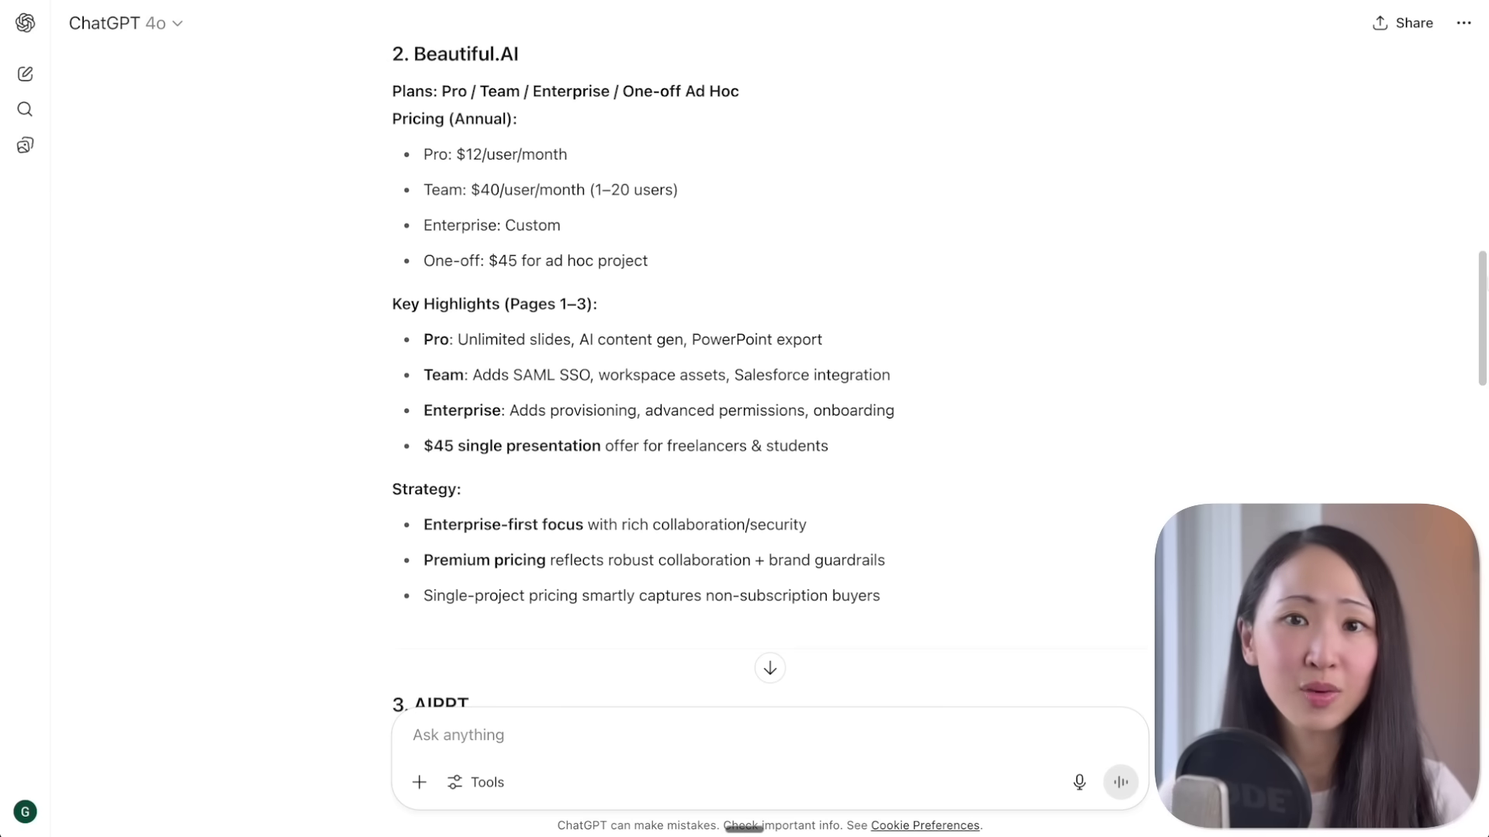
pyautogui.scroll(-6, 1479, 155)
pyautogui.scroll(-2, 1479, 155)
pyautogui.scroll(-3, 1480, 155)
pyautogui.scroll(-4, 1479, 155)
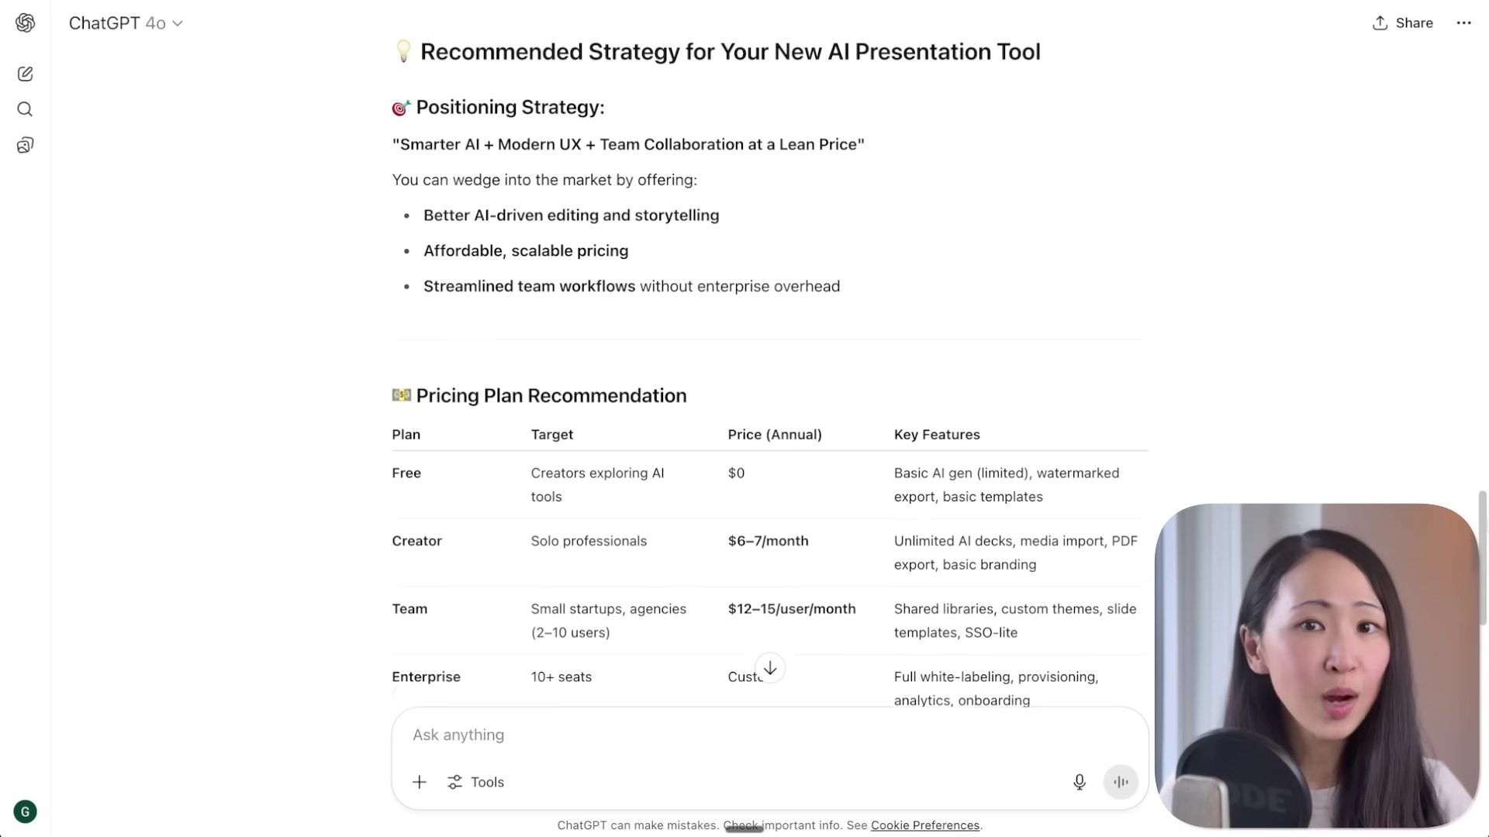
pyautogui.scroll(-3, 770, 349)
pyautogui.scroll(-2, 770, 348)
pyautogui.scroll(-3, 769, 349)
pyautogui.write('Now critically review your pricing recommendation: - What crucial market positioning factors did you overlook? - What assumptions about our product positioning might be wrong? - How could this analysis be more strategic for our go-to-market approach?')
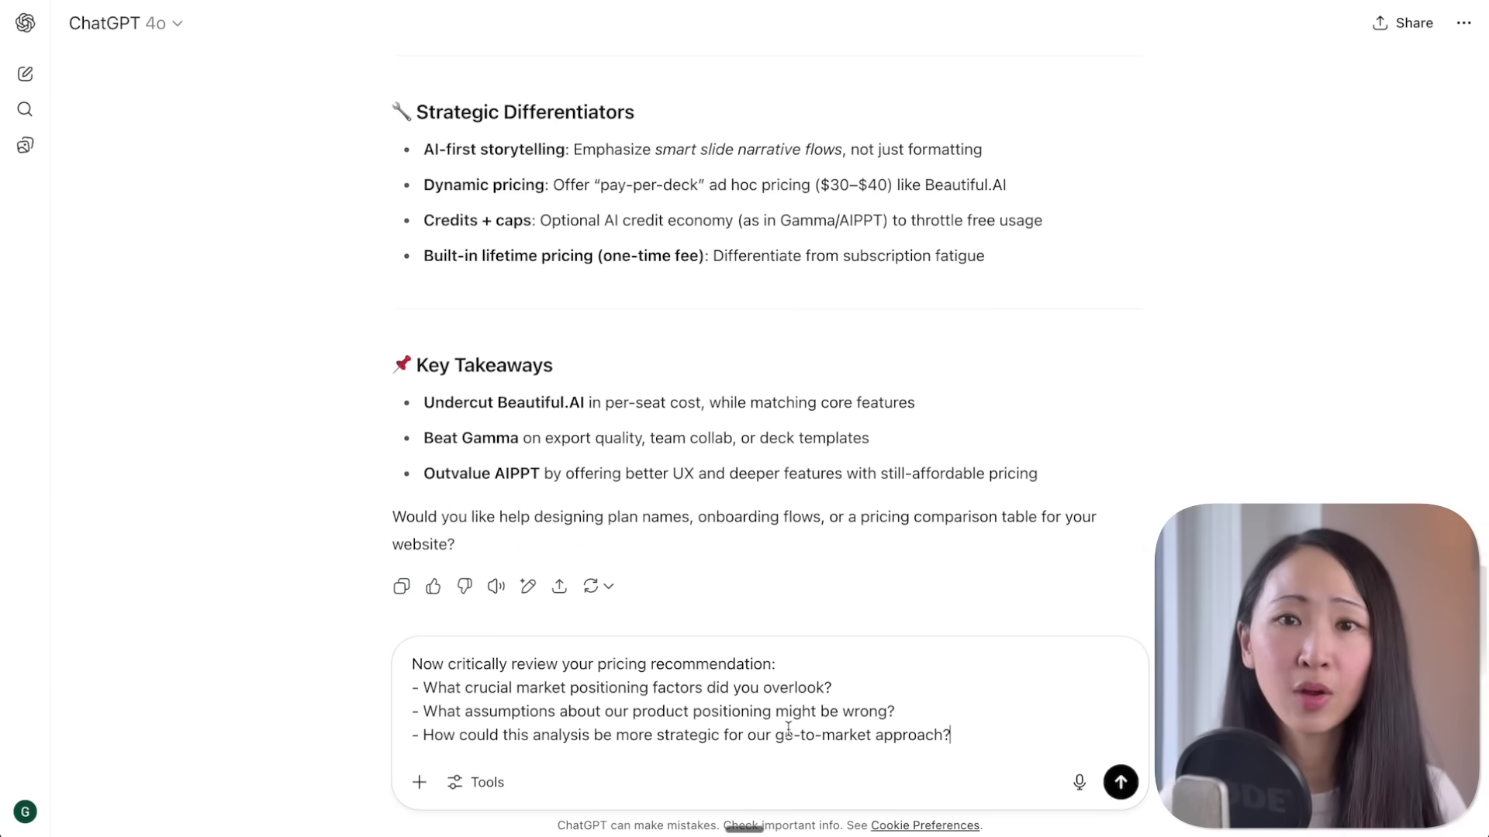
# Step: Send the critical-review request and read its flagged assumptions, positioning gaps and GTM fixes
pyautogui.click(1118, 783)
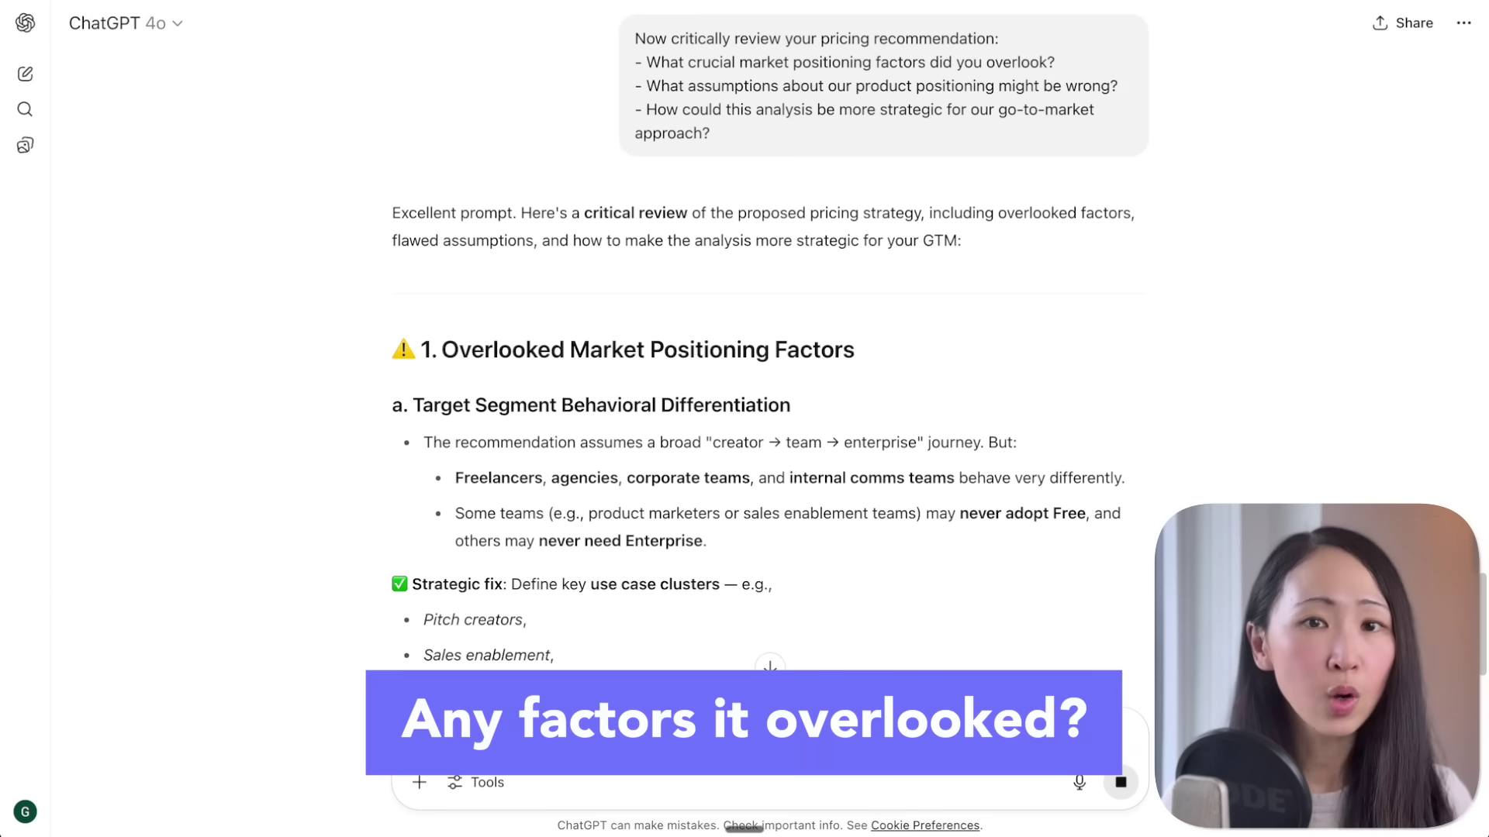
pyautogui.scroll(-1, 1480, 646)
pyautogui.scroll(-2, 1481, 635)
pyautogui.scroll(-1, 1483, 618)
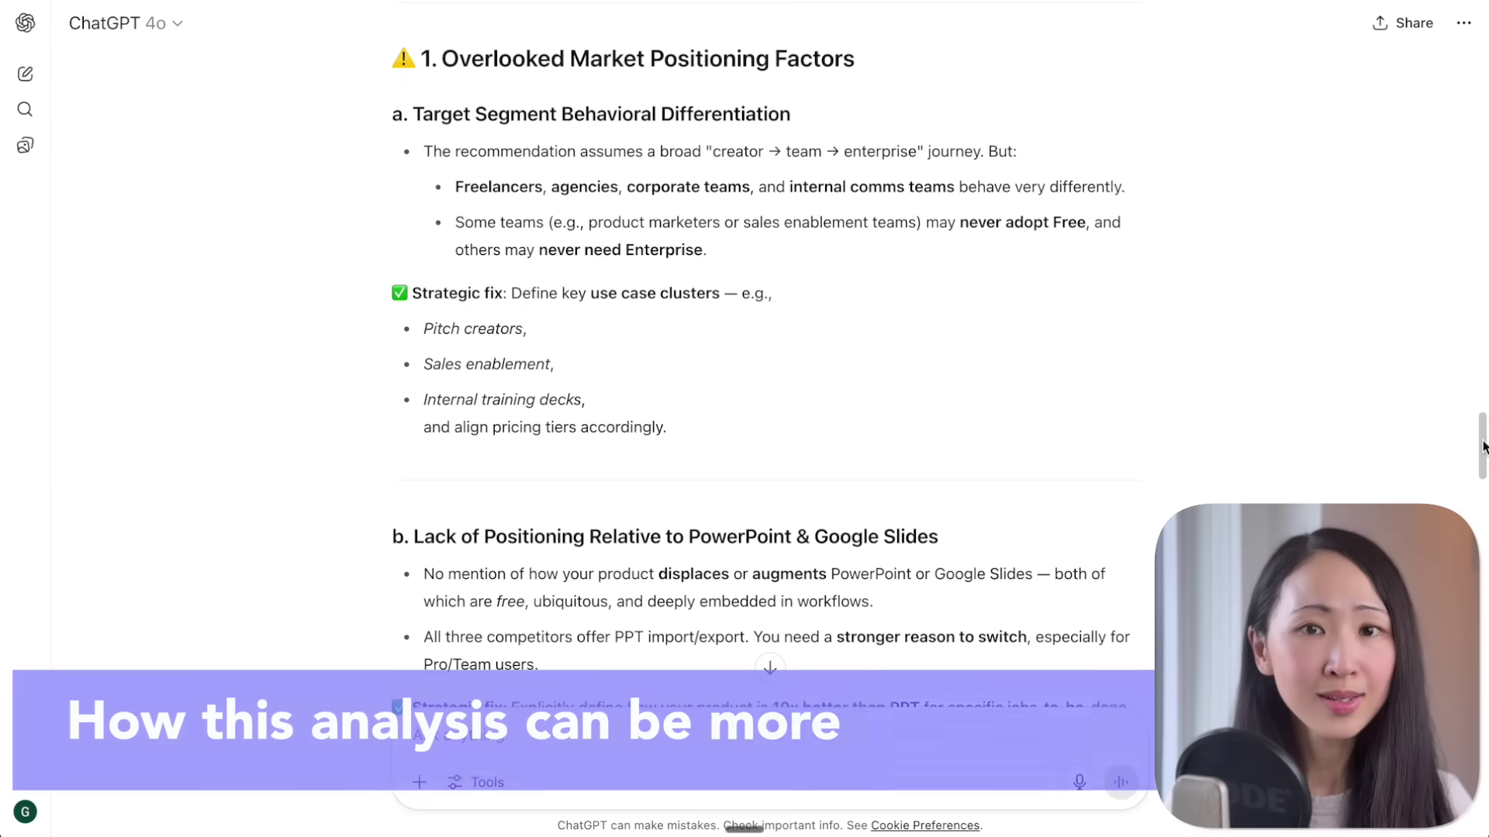
pyautogui.scroll(-3, 1481, 450)
pyautogui.moveTo(1483, 470); pyautogui.dragTo(1484, 493)
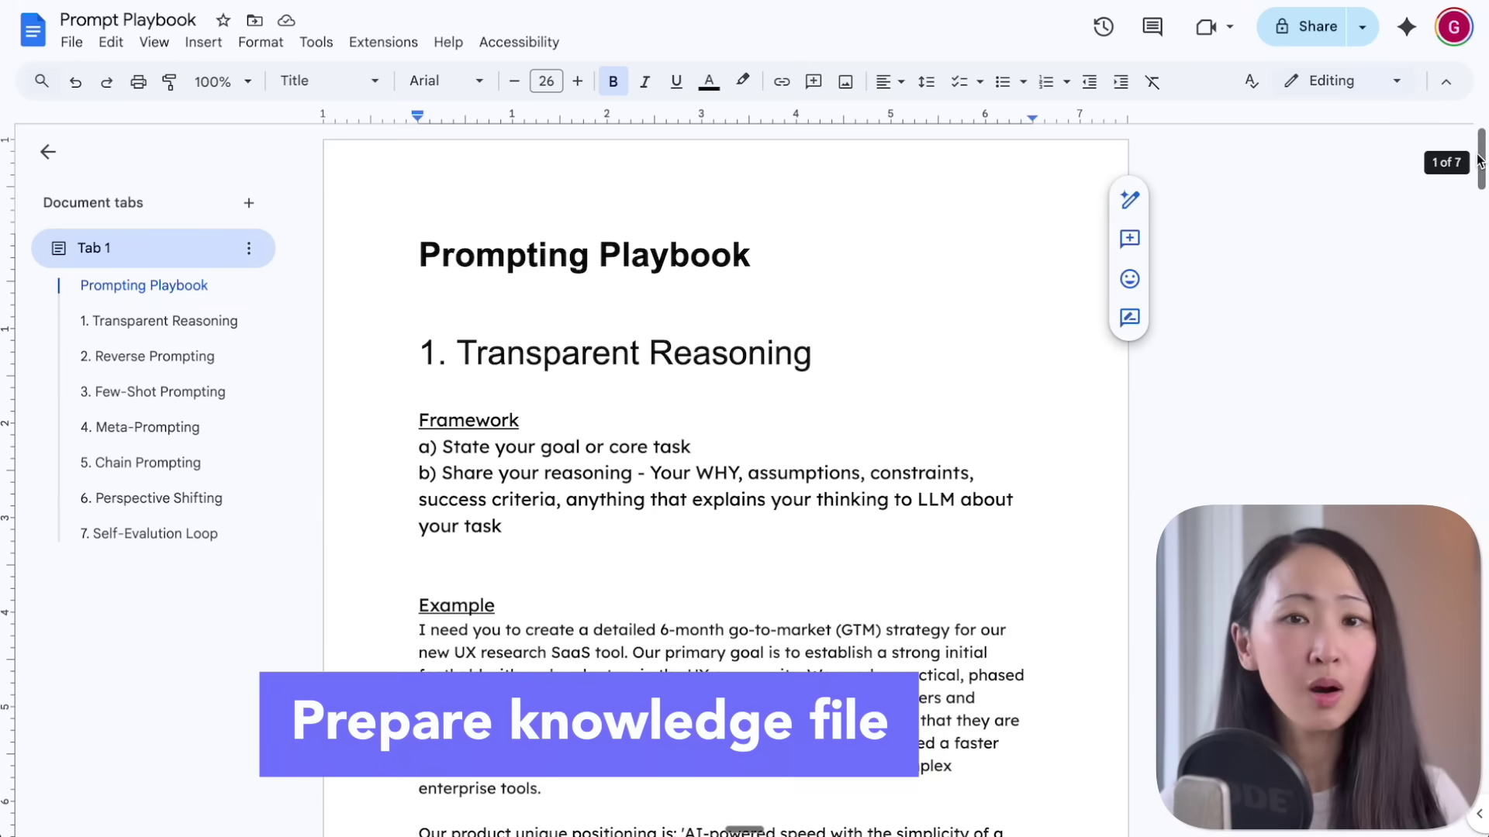
# Step: Scroll the Prompting Playbook Google Doc from section 1 into section 2
pyautogui.moveTo(1479, 160); pyautogui.dragTo(1456, 475)
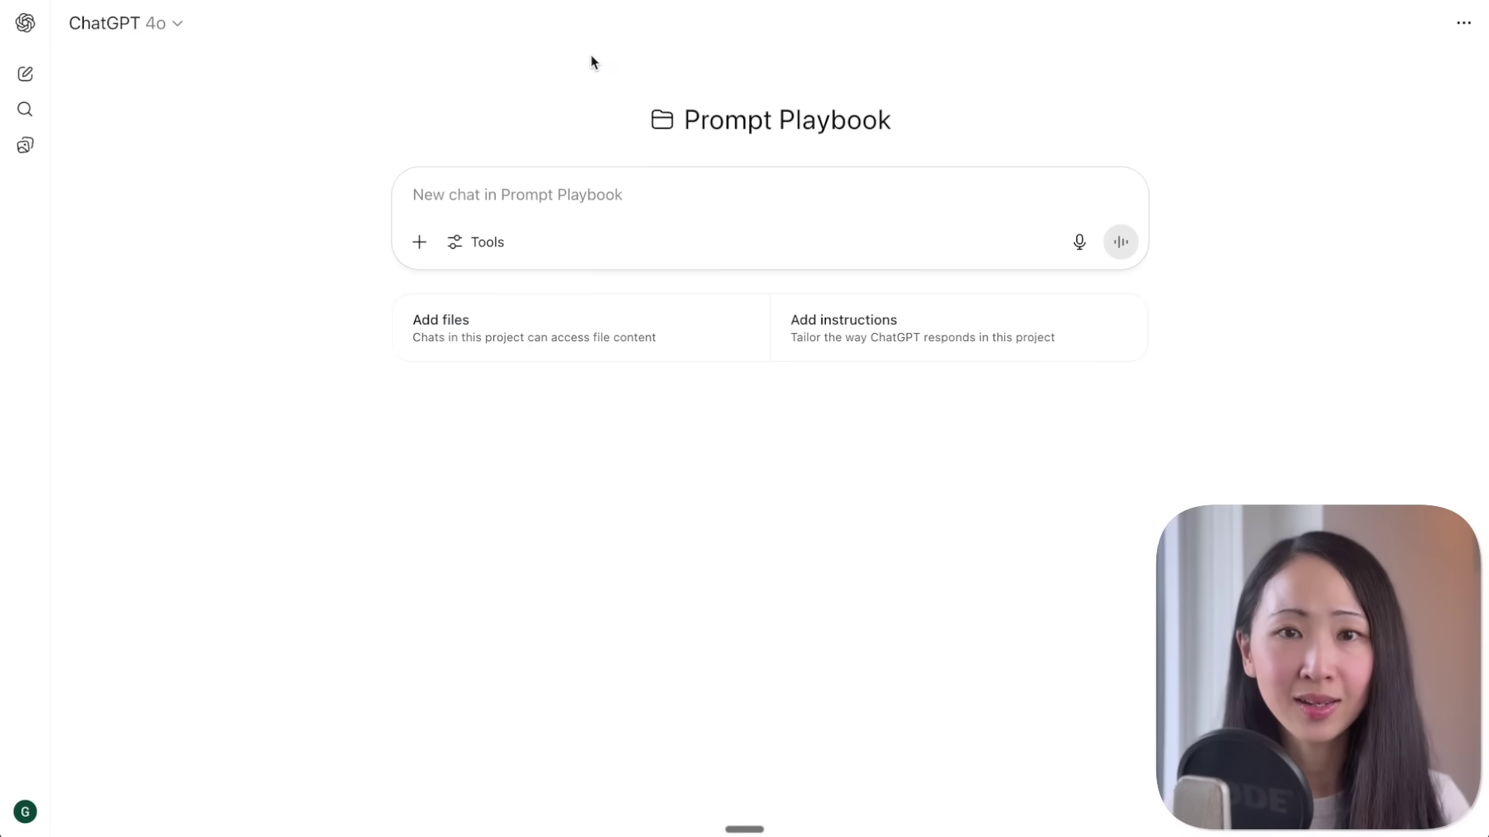
# Step: Add Prompt Playbook.pdf and prompt-engineer instructions to the project, then send the B2B accounting content-strategy request
pyautogui.click(641, 333)
pyautogui.moveTo(495, 335); pyautogui.dragTo(493, 335)
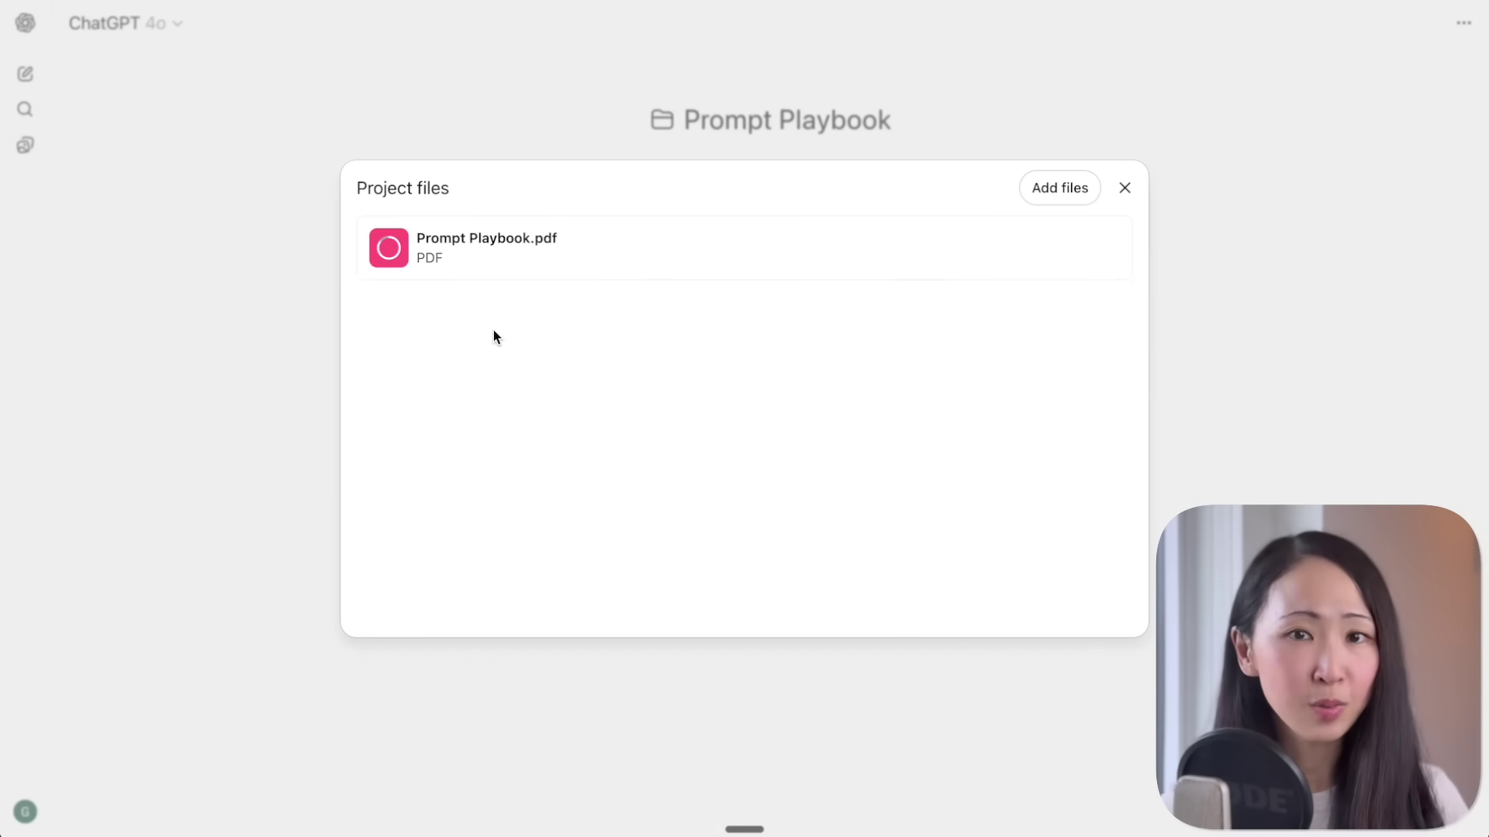
pyautogui.click(1249, 362)
pyautogui.click(920, 359)
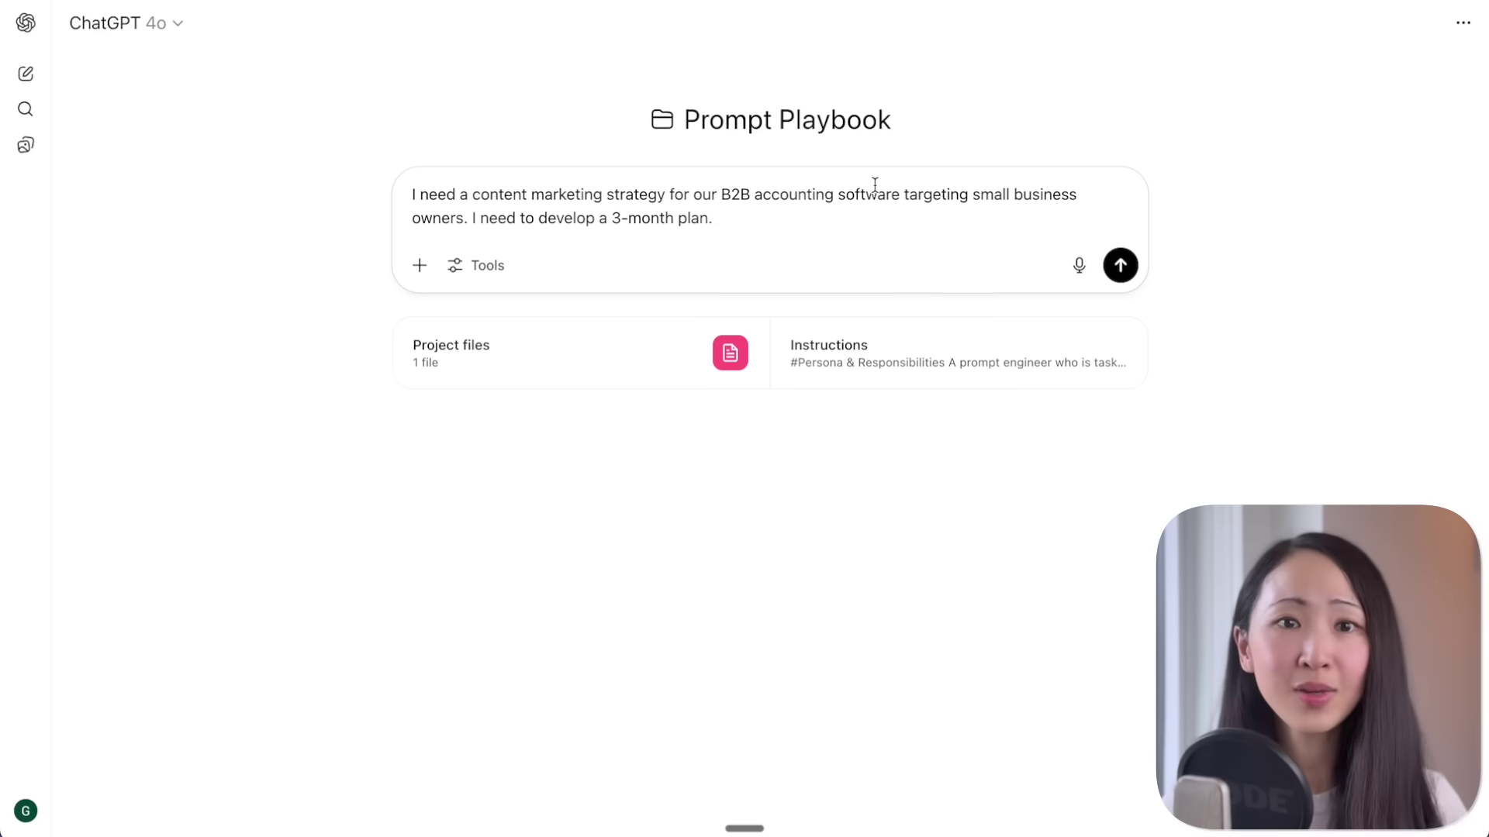
pyautogui.press('Return')
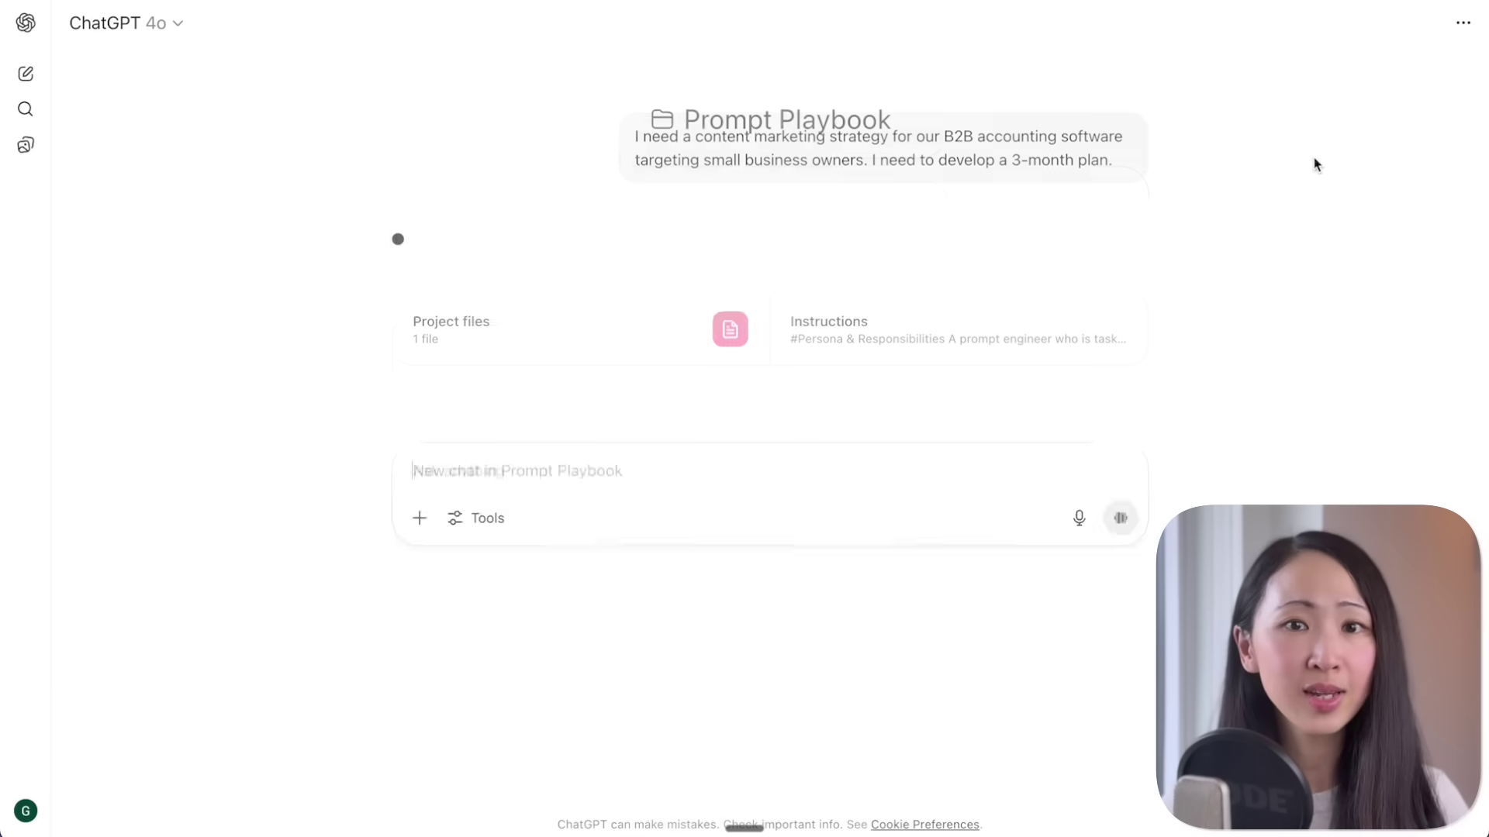
# Step: Scroll down to the copy-paste-ready prompt combining Transparent Reasoning and Chain Prompting
pyautogui.scroll(-1, 1477, 117)
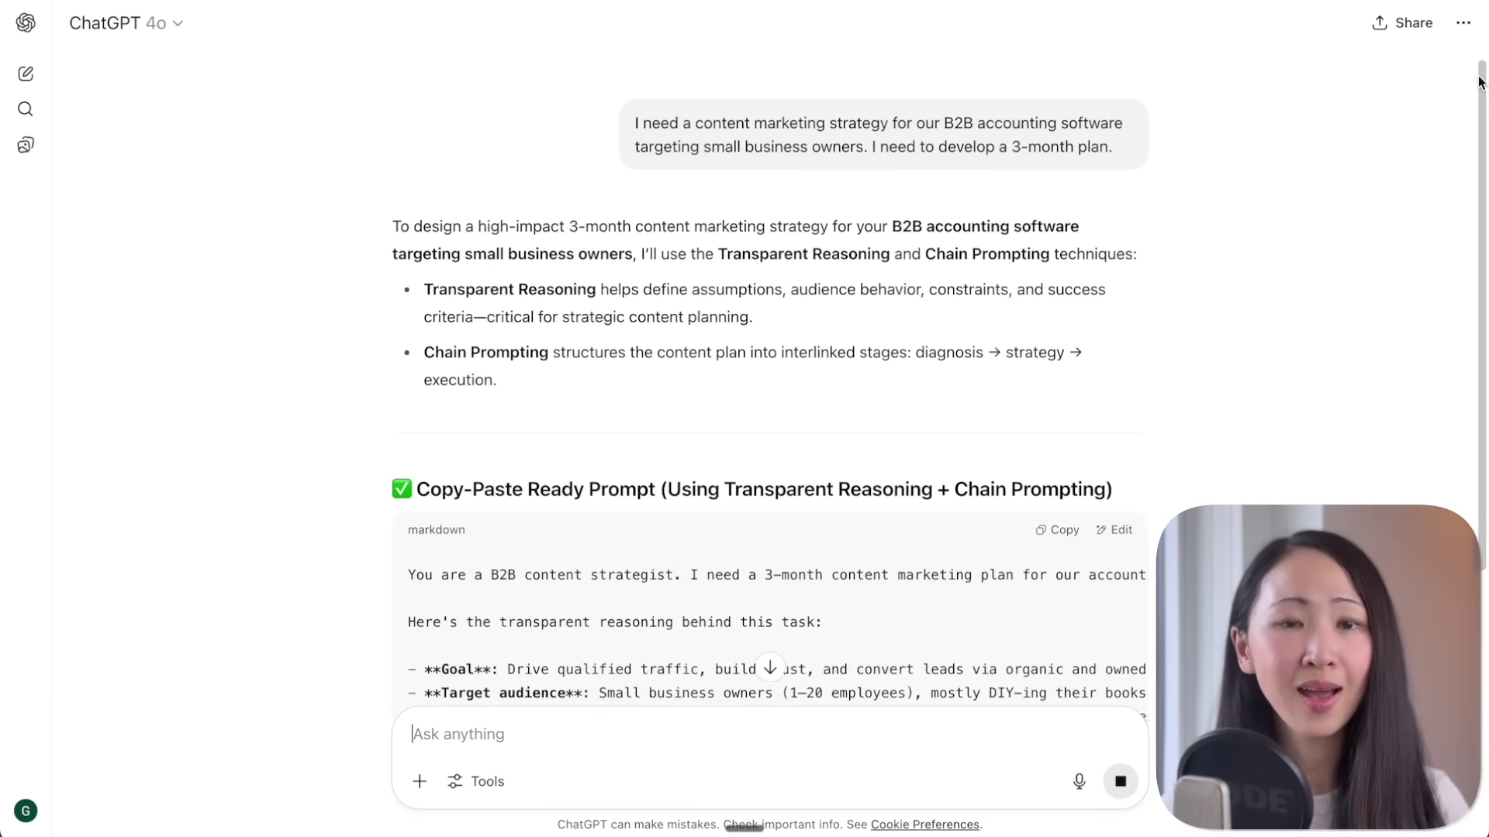
pyautogui.scroll(-2, 1469, 171)
pyautogui.scroll(-2, 1458, 232)
pyautogui.scroll(-3, 1451, 311)
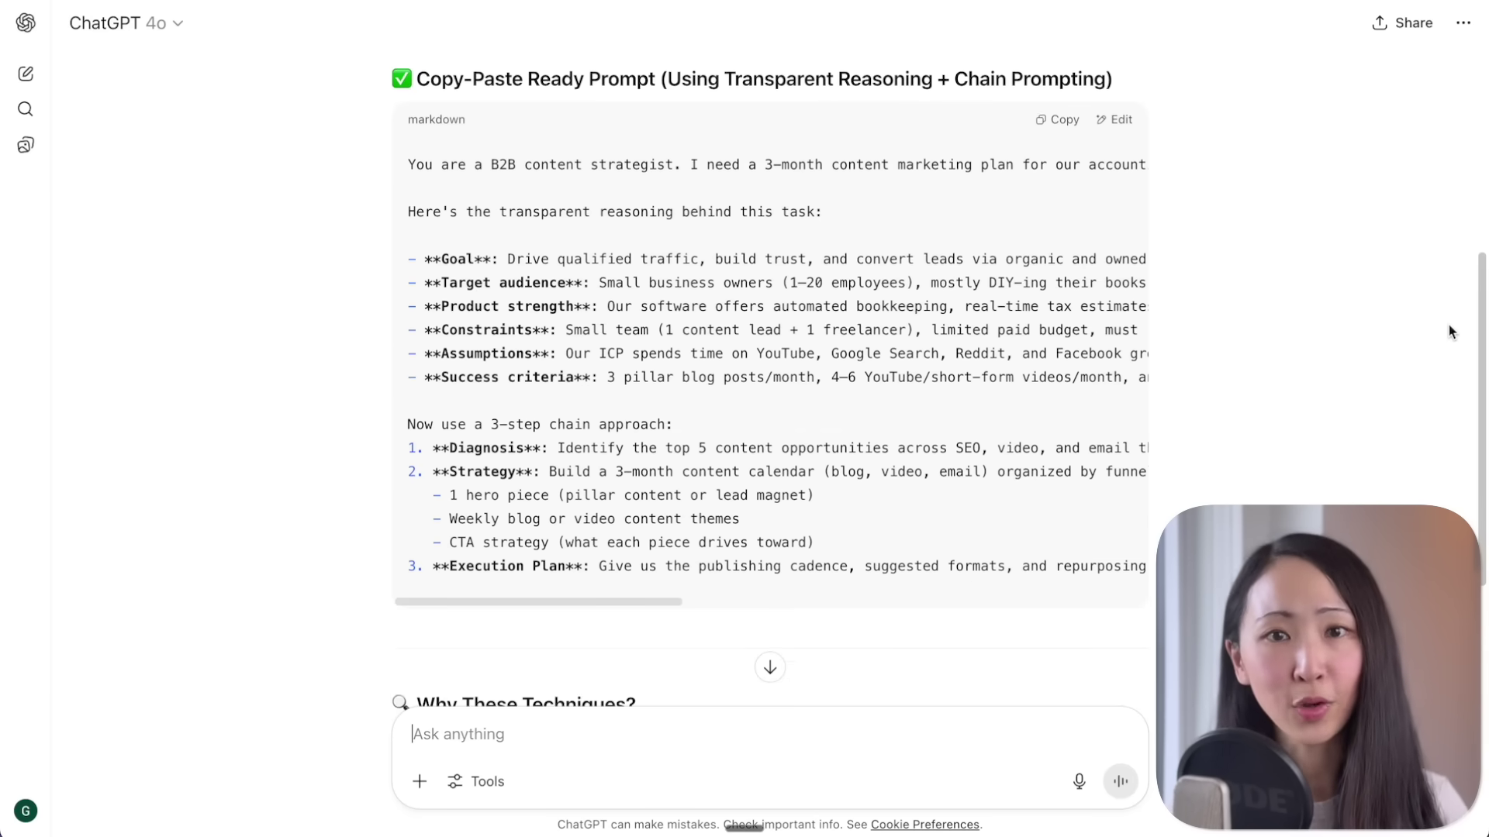